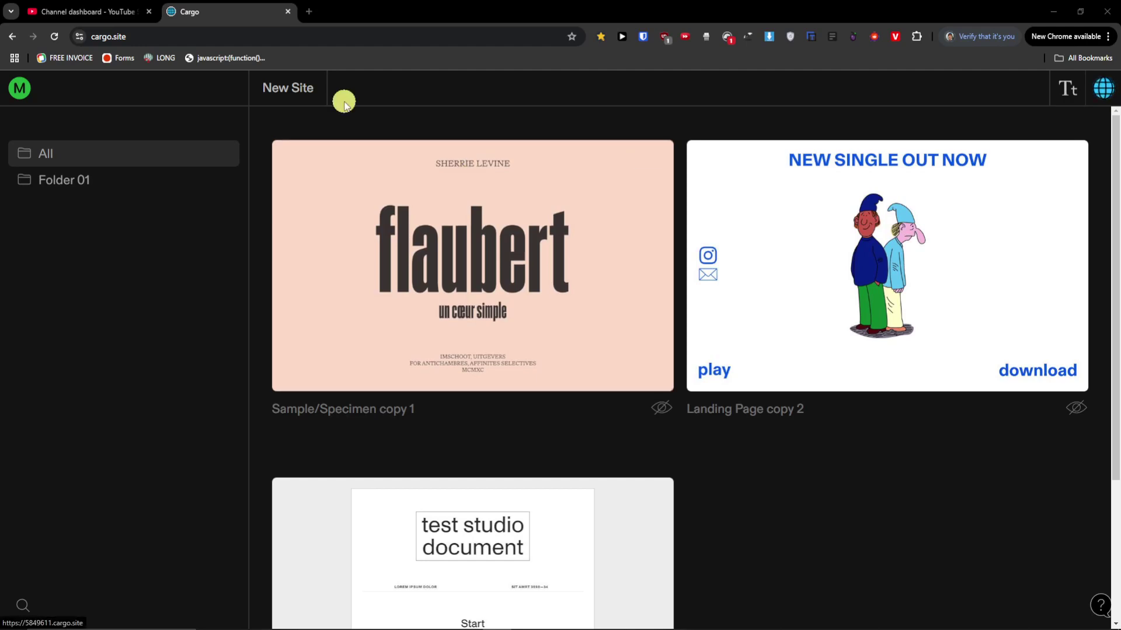
Create a new site from the ABC Arizona template in Dinamo Fonts and open the copy for editing
click(308, 87)
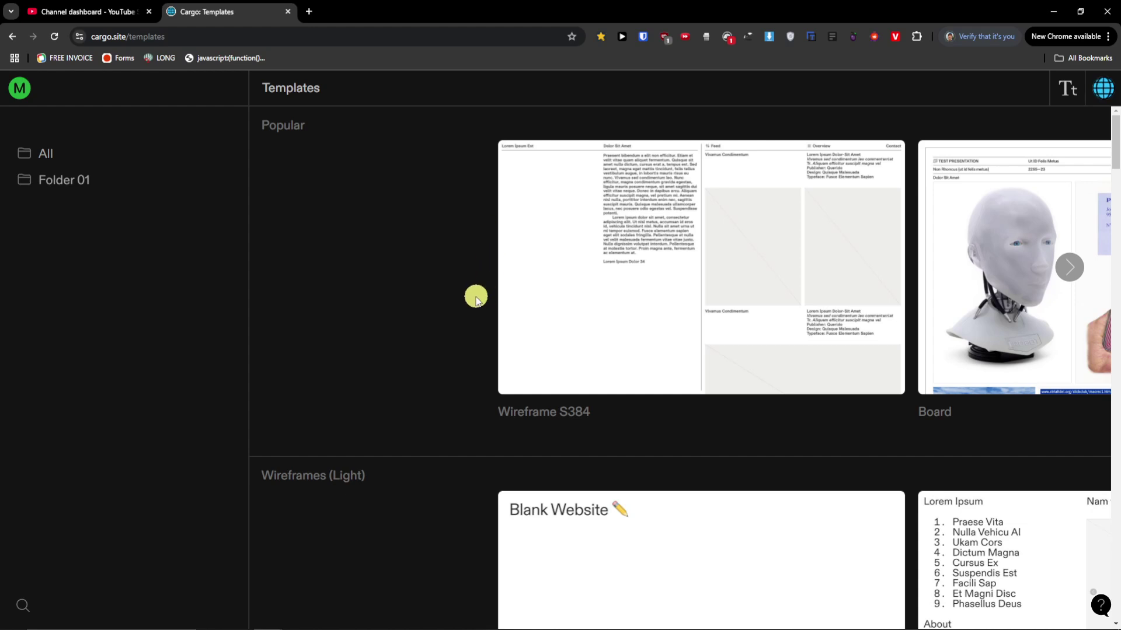
scroll(475, 298, down, 2)
scroll(474, 297, down, 14)
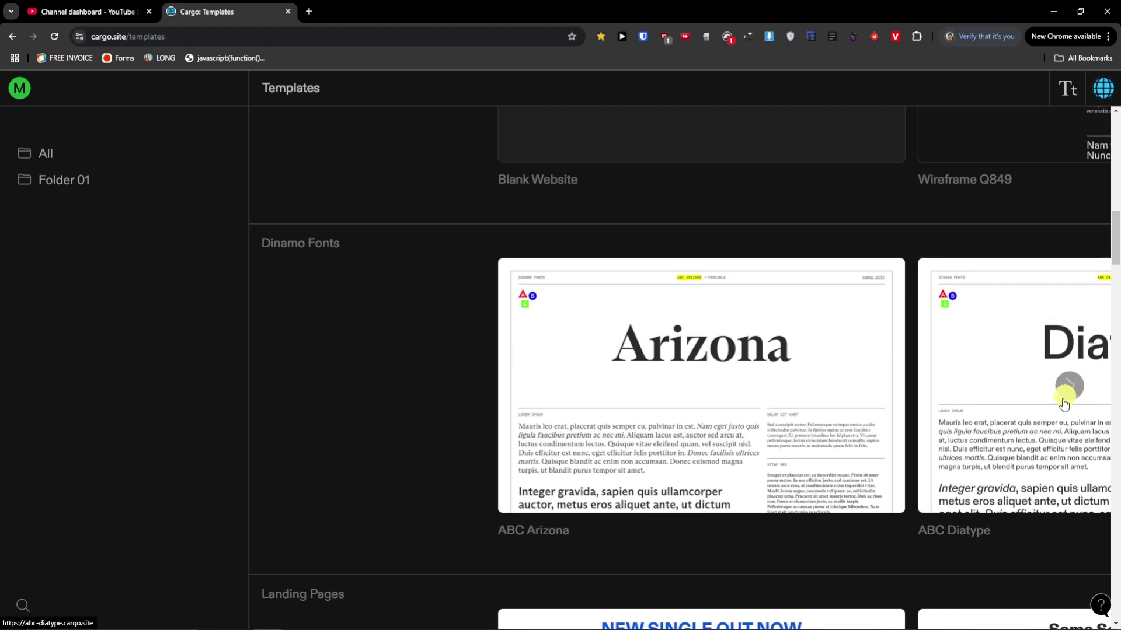
click(677, 429)
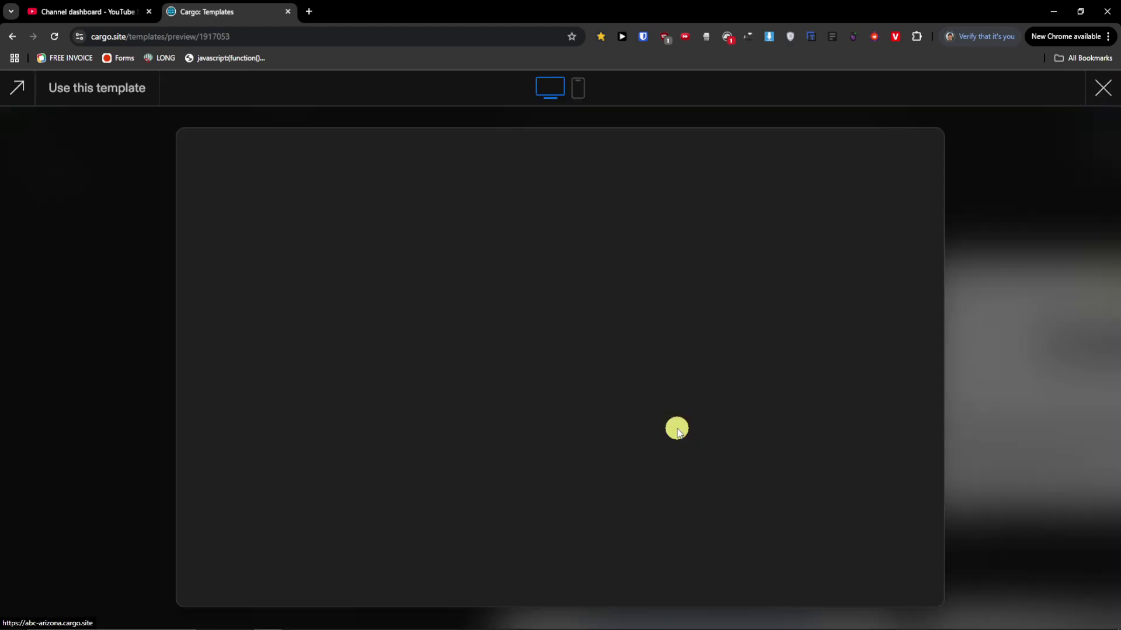
scroll(677, 422, down, 10)
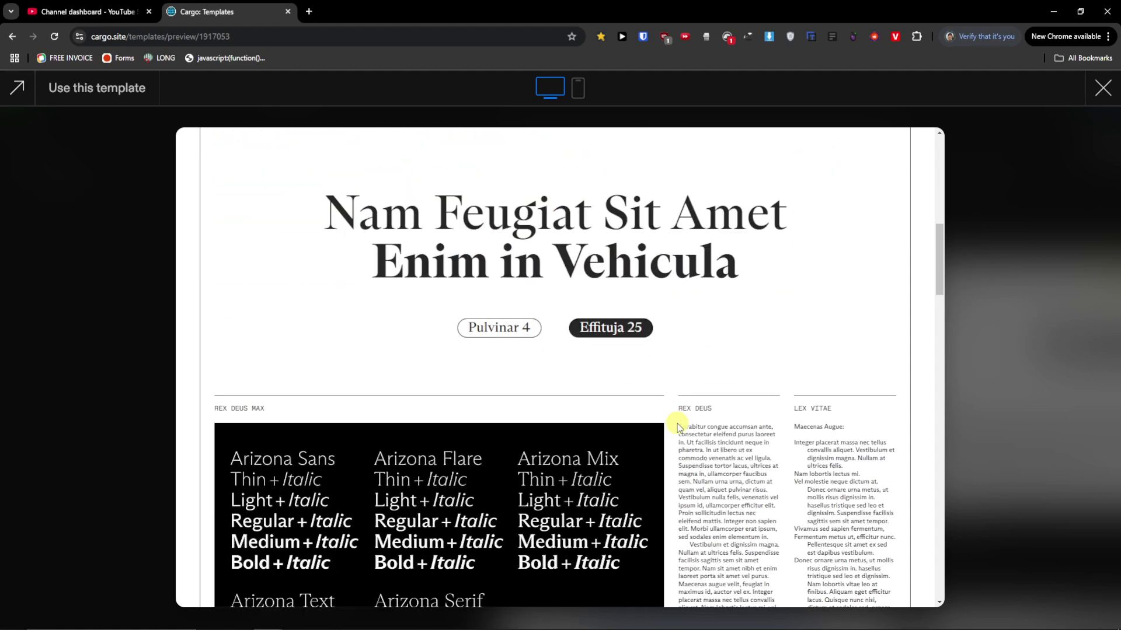
scroll(677, 423, up, 11)
click(91, 92)
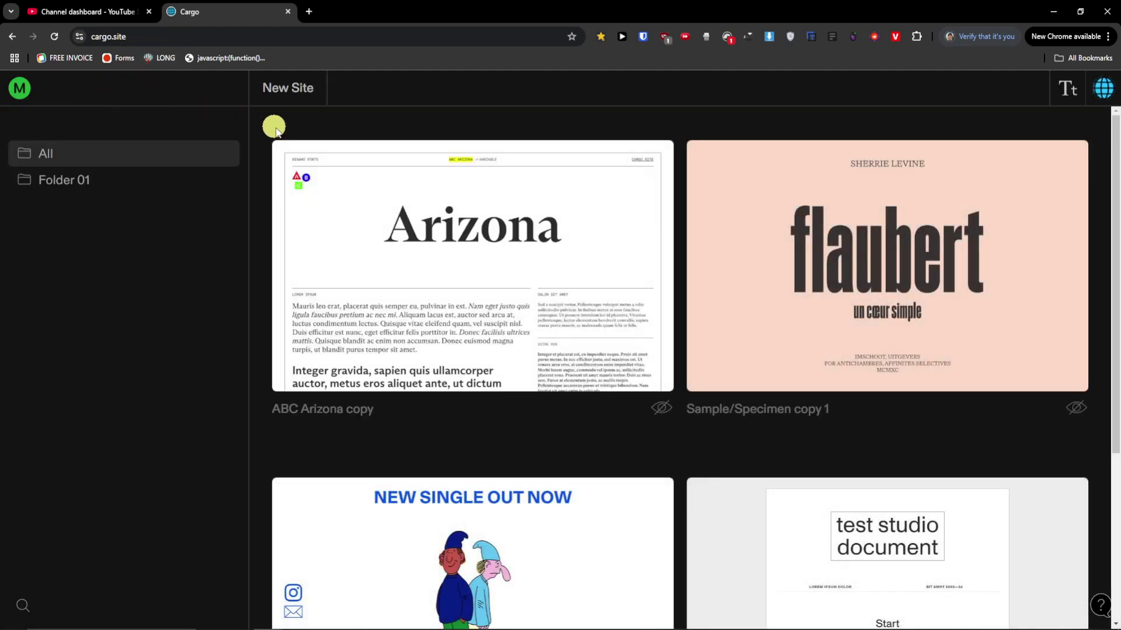
click(435, 216)
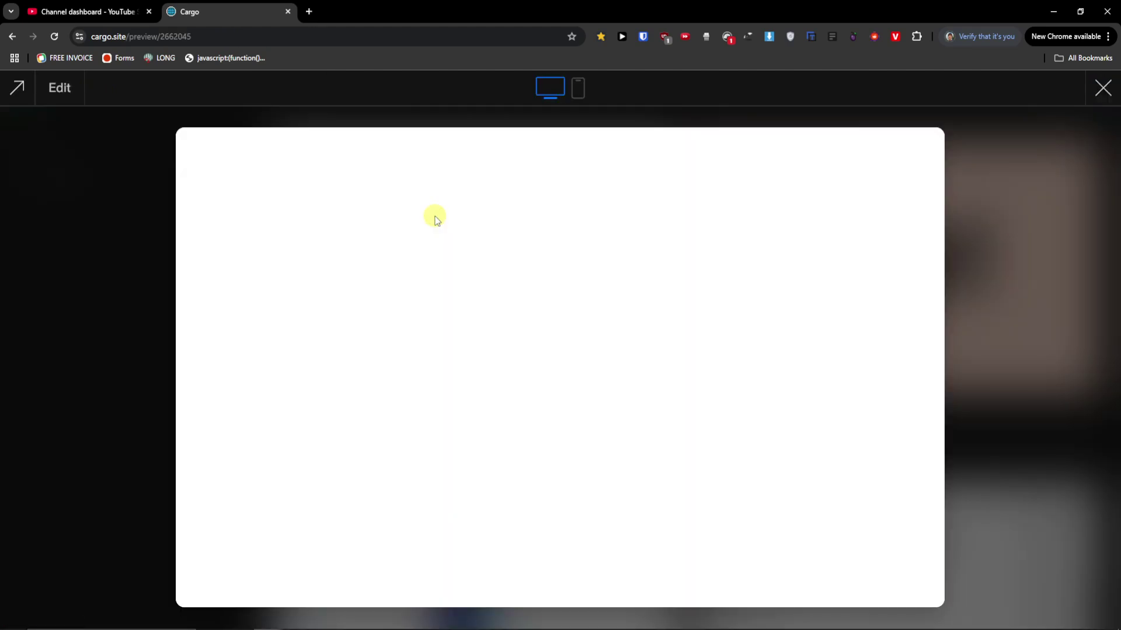
click(56, 91)
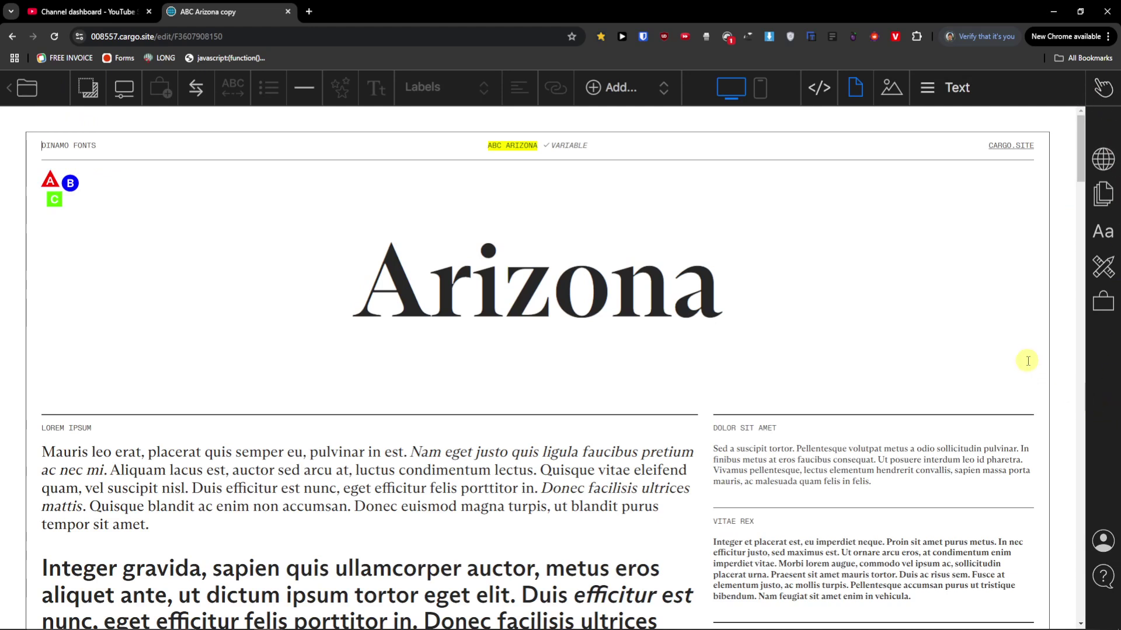
Add a Wallpaper backdrop to the page and set it to Fill Window after trying Fit Window
click(79, 89)
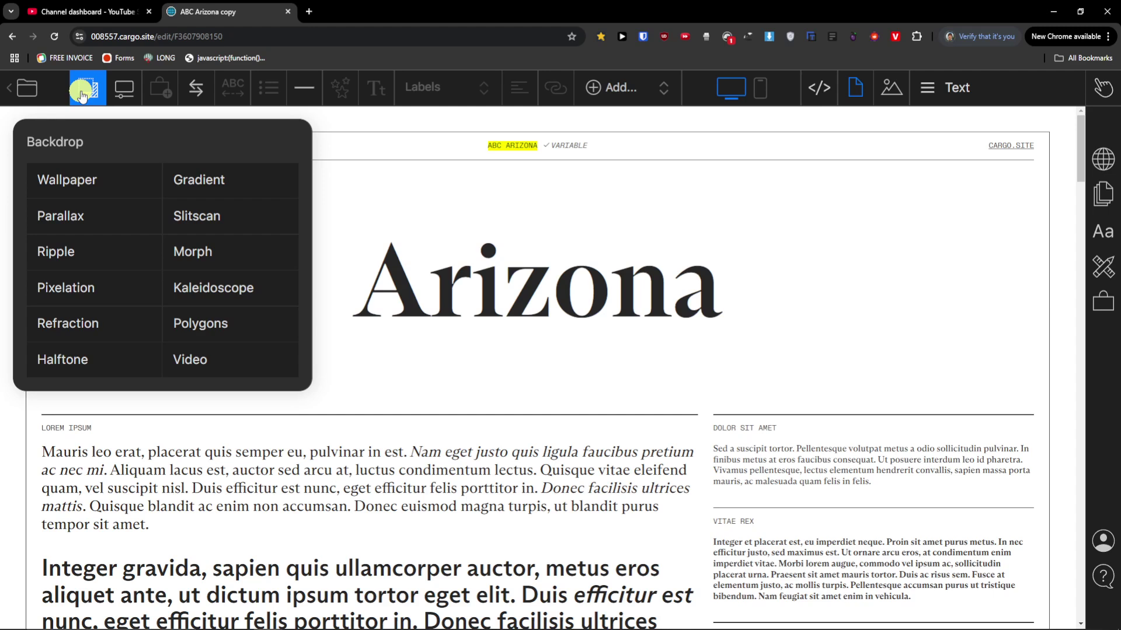
click(115, 186)
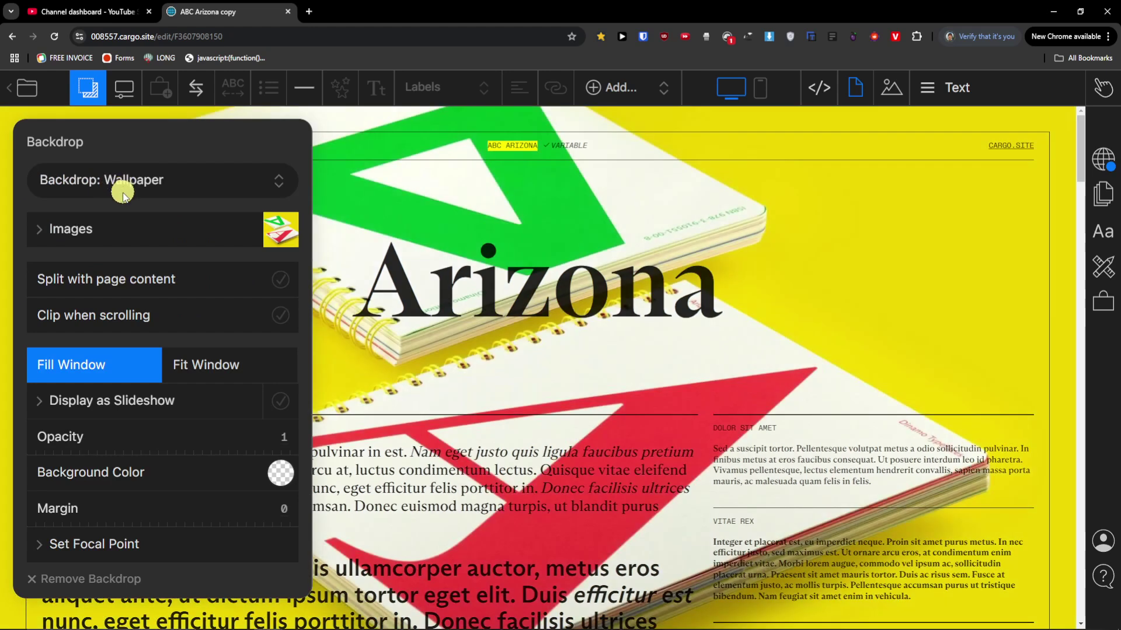
click(206, 360)
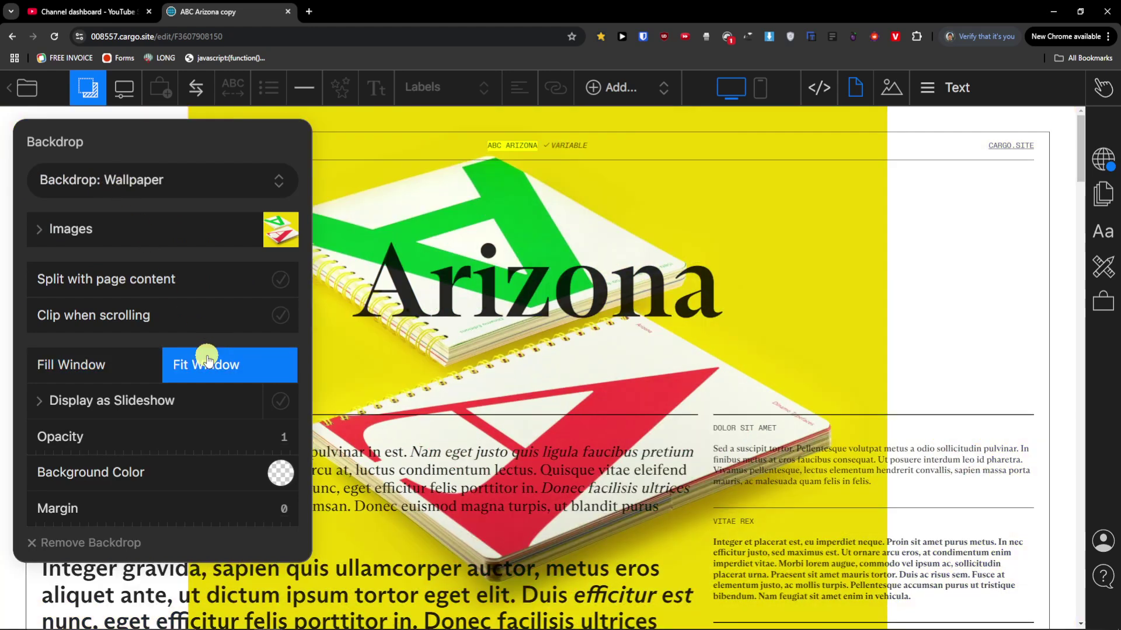
click(129, 361)
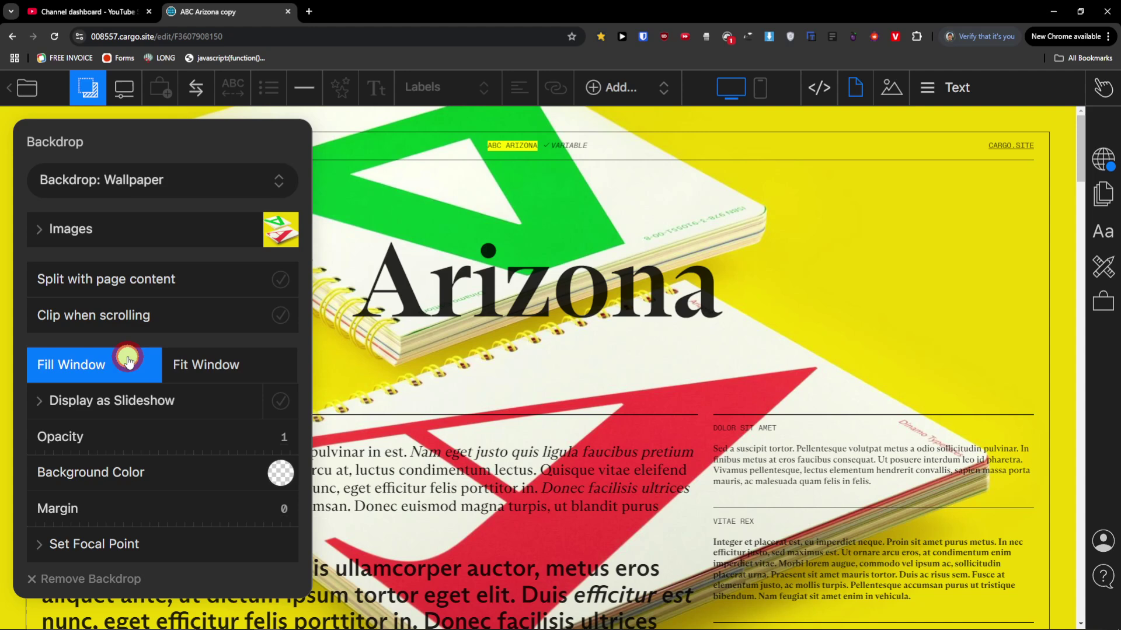
Split the wallpaper backdrop with the page content and set its width to 49
click(281, 280)
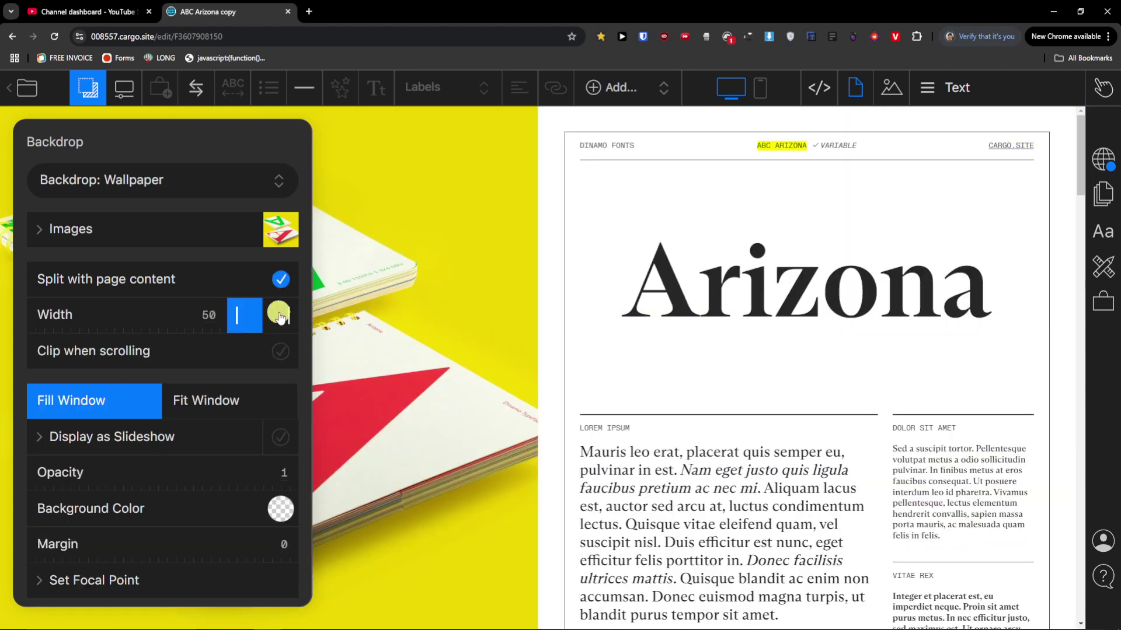
click(407, 301)
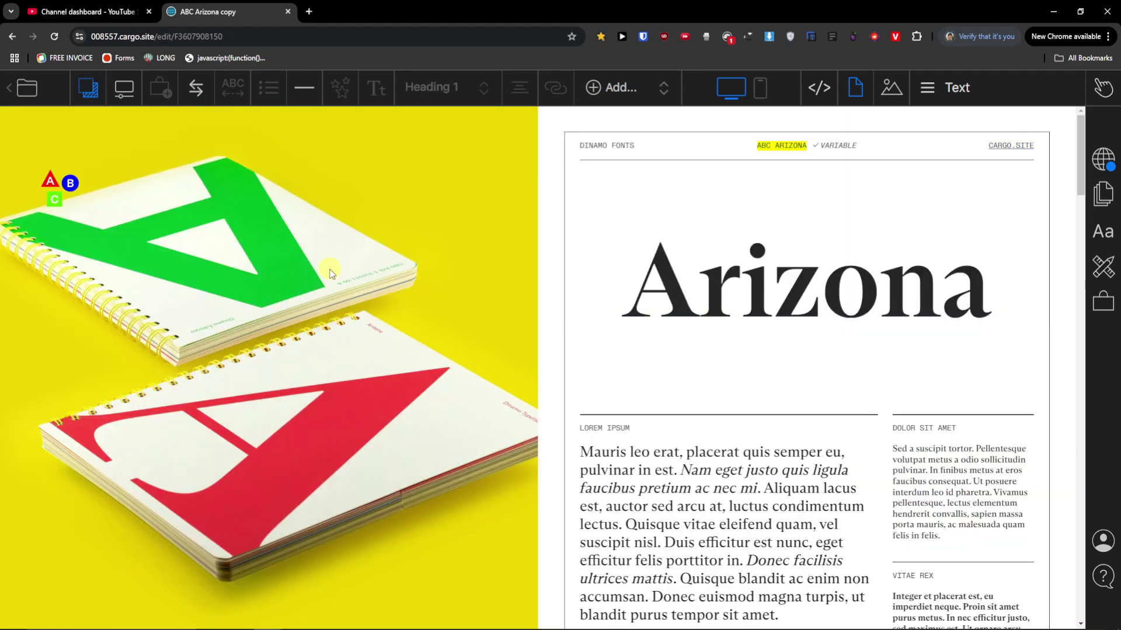
click(87, 103)
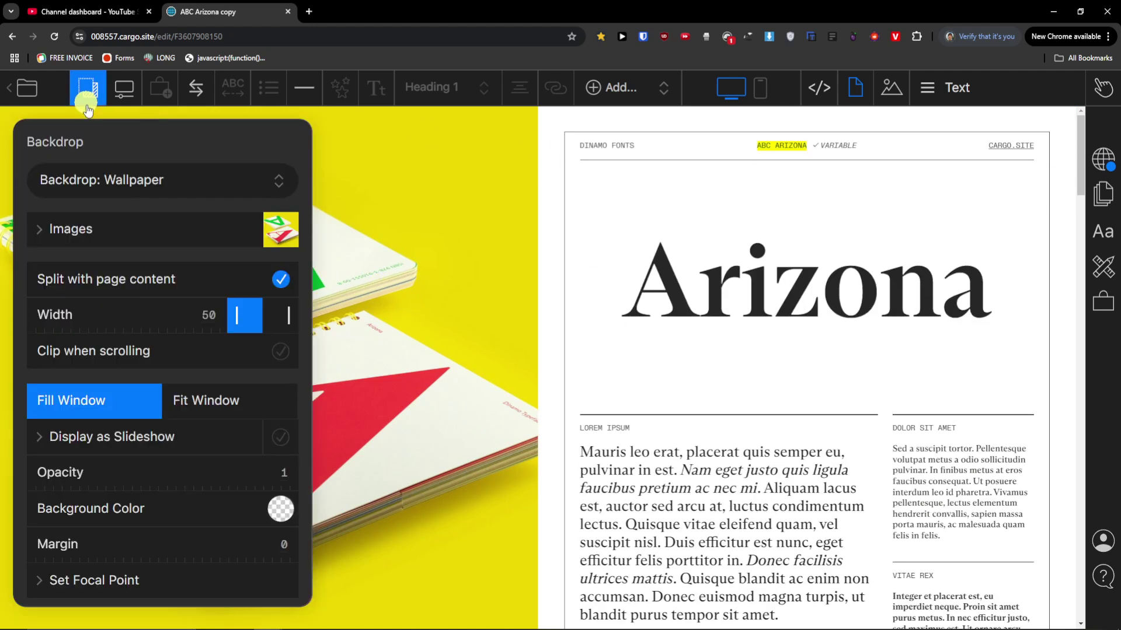
click(282, 284)
click(284, 282)
drag(234, 319, 545, 353)
scroll(175, 357, down, 1)
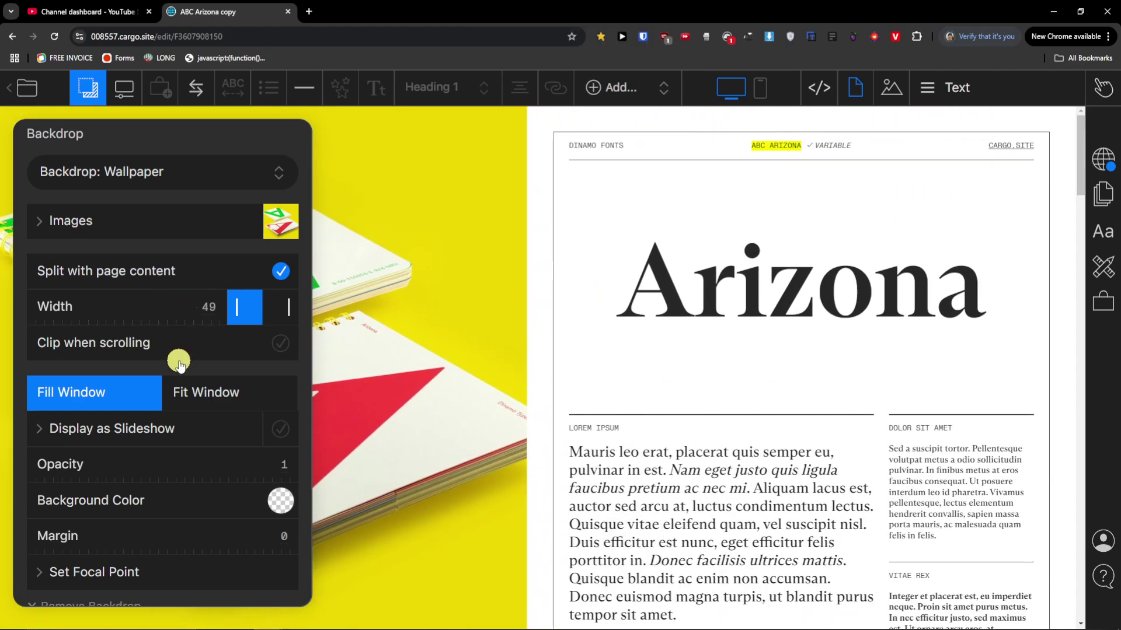
Try Fit Window on the split wallpaper, return it to Fill Window and review the page
scroll(425, 392, down, 10)
scroll(425, 392, up, 8)
click(260, 326)
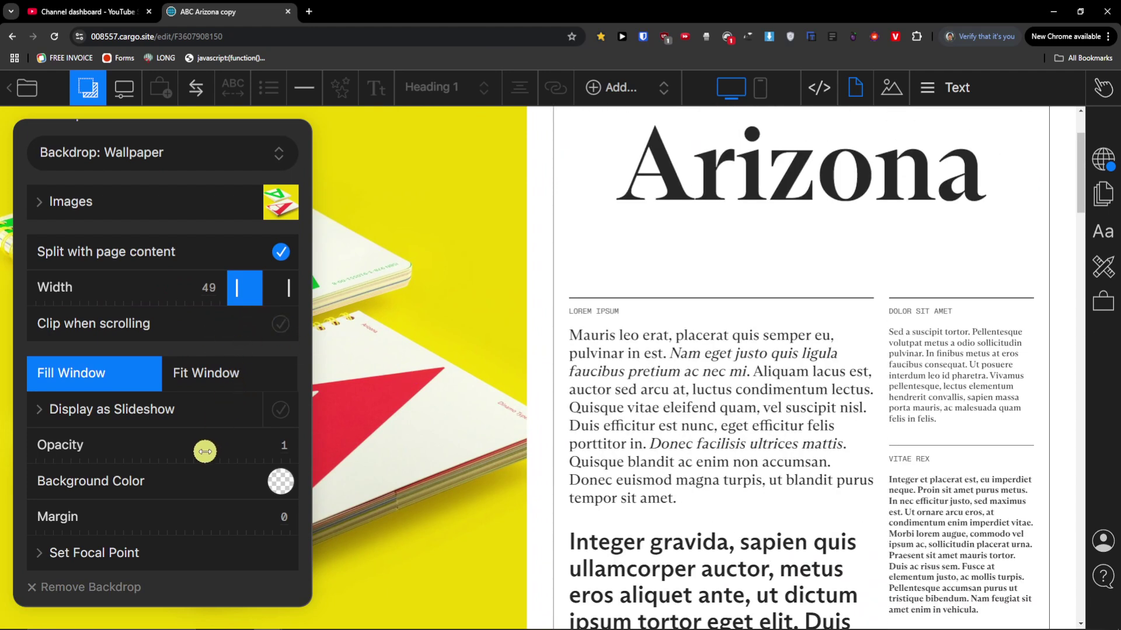
click(215, 372)
click(121, 403)
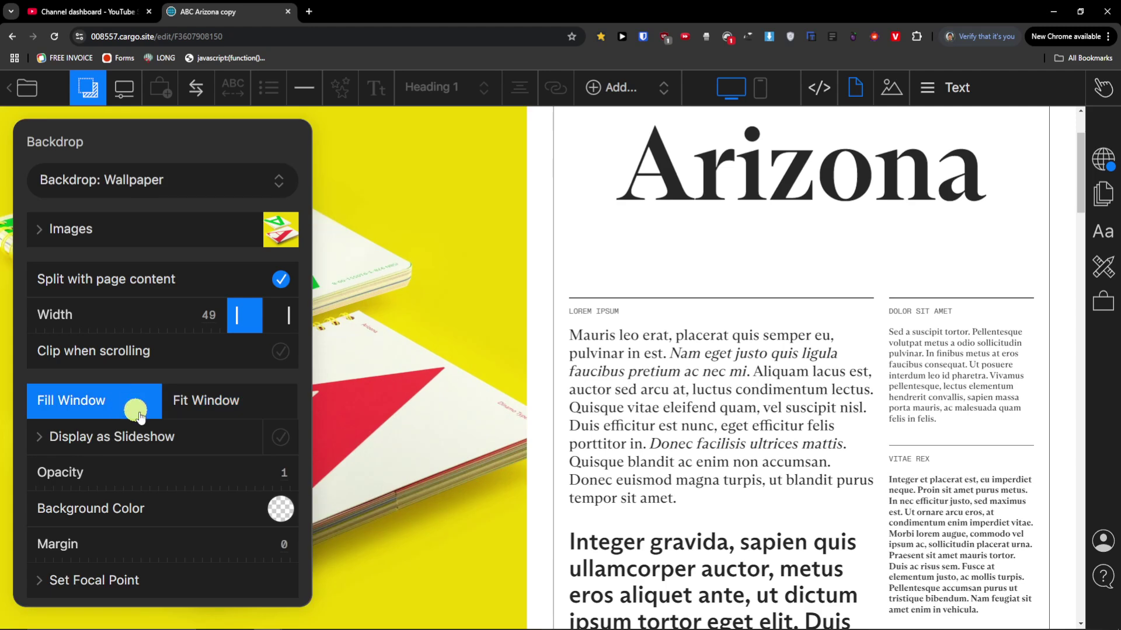
scroll(170, 456, down, 1)
scroll(170, 456, up, 1)
scroll(407, 358, up, 2)
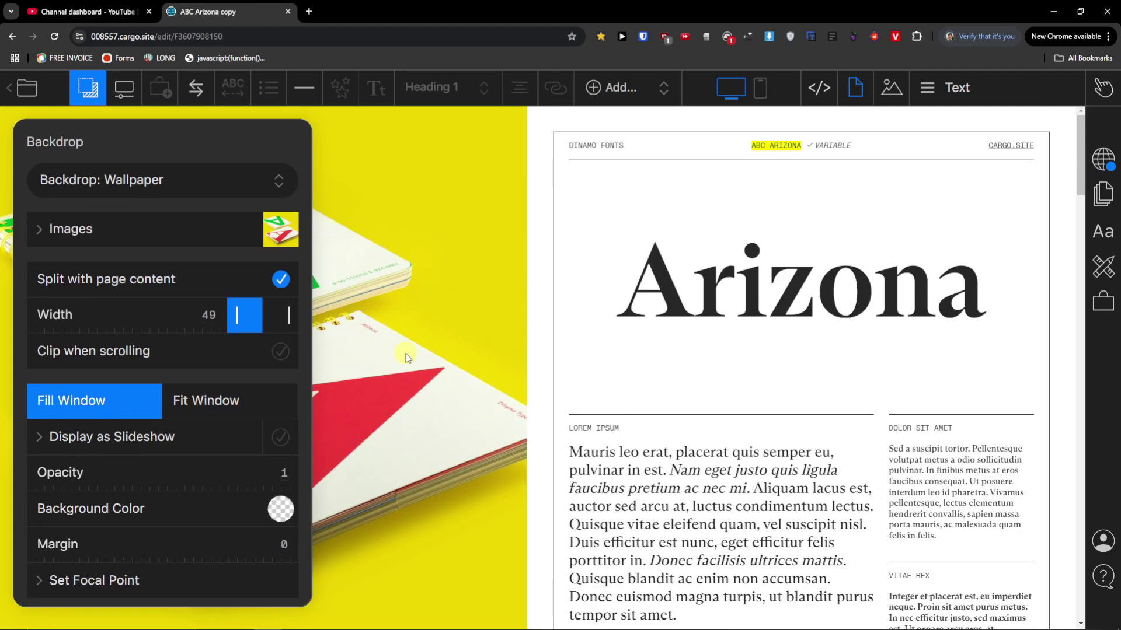
Try the Gradient backdrop and look through its settings
click(206, 176)
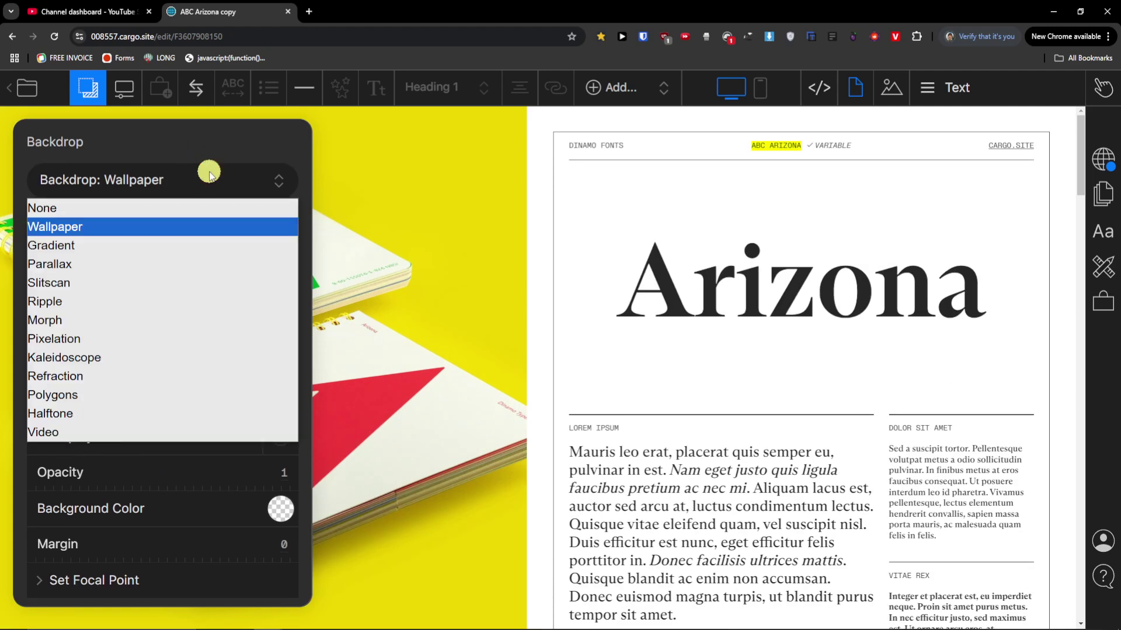
click(125, 246)
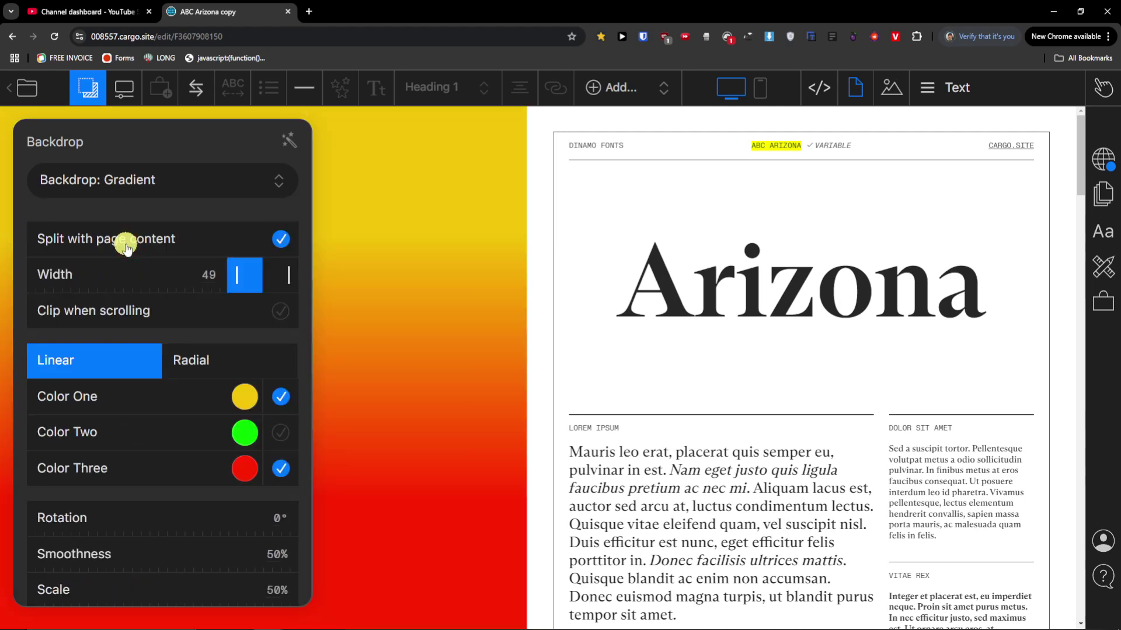
drag(234, 283, 201, 286)
scroll(180, 396, down, 2)
scroll(182, 402, up, 2)
Try the Parallax backdrop with its image list expanded, followed by the Slitscan backdrop
click(158, 177)
click(142, 258)
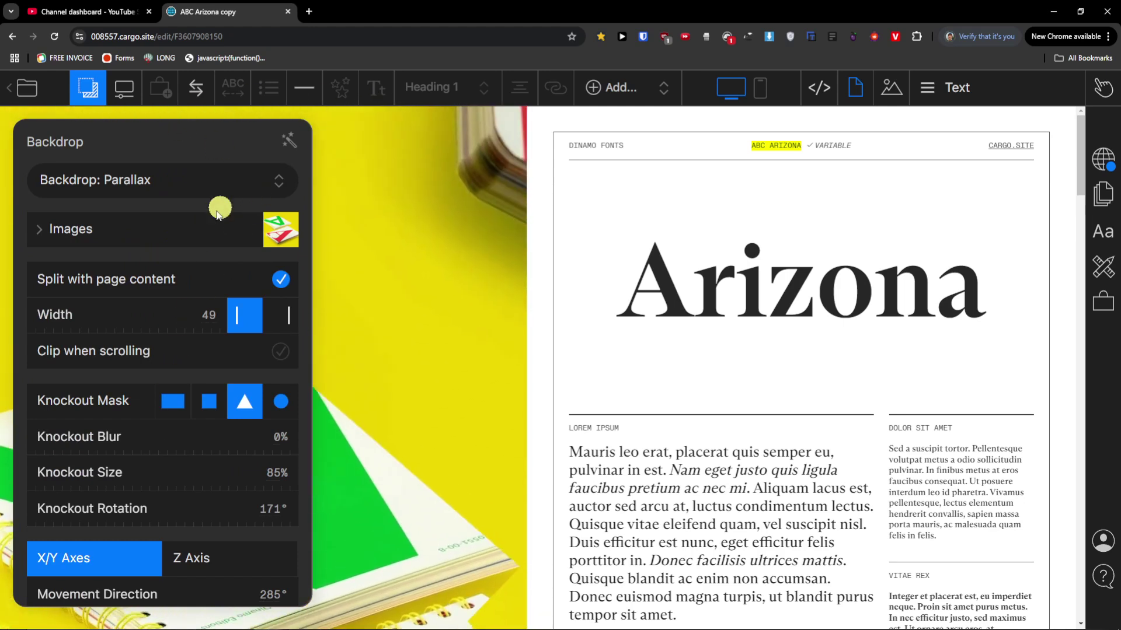
click(180, 227)
click(199, 181)
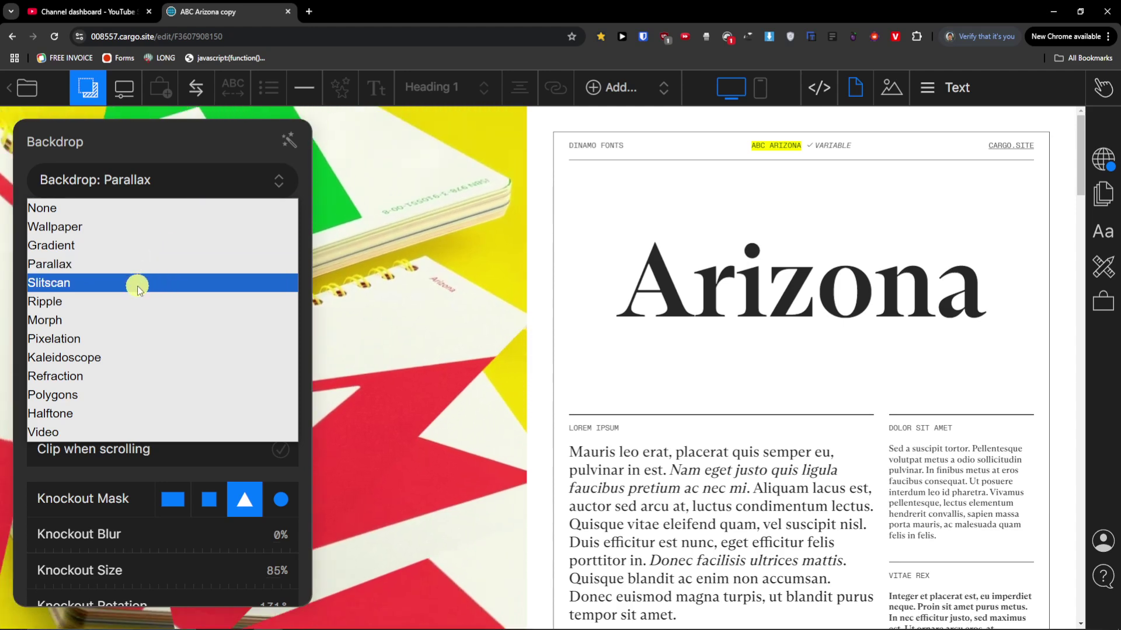
click(138, 284)
click(432, 257)
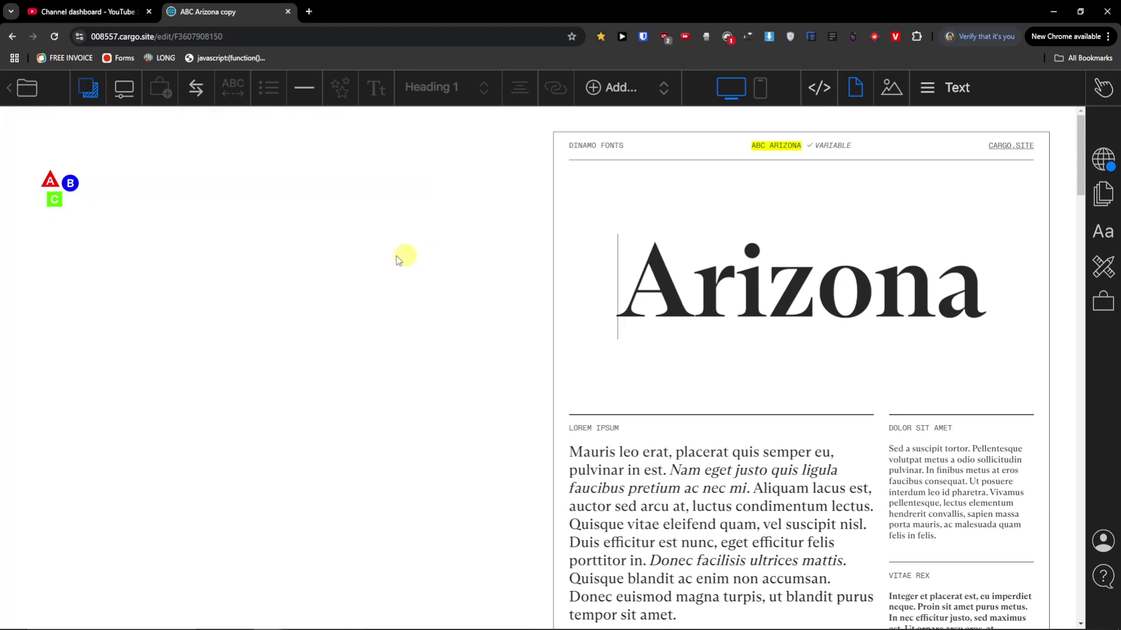
Try the Ripple backdrop and view the page with its settings closed
click(88, 89)
click(189, 178)
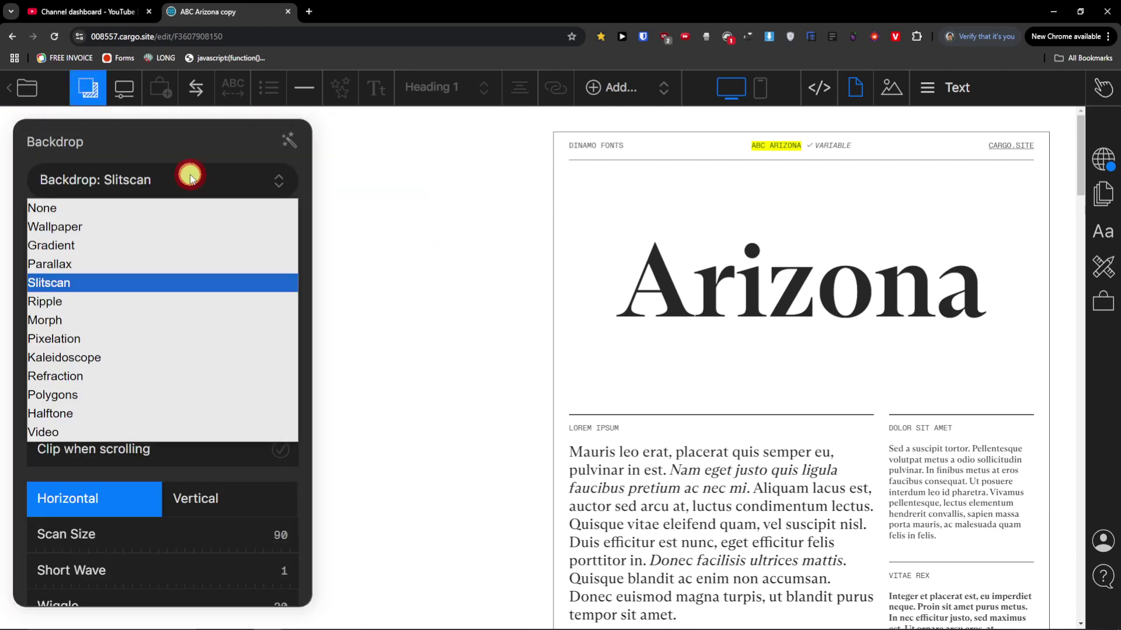
click(126, 299)
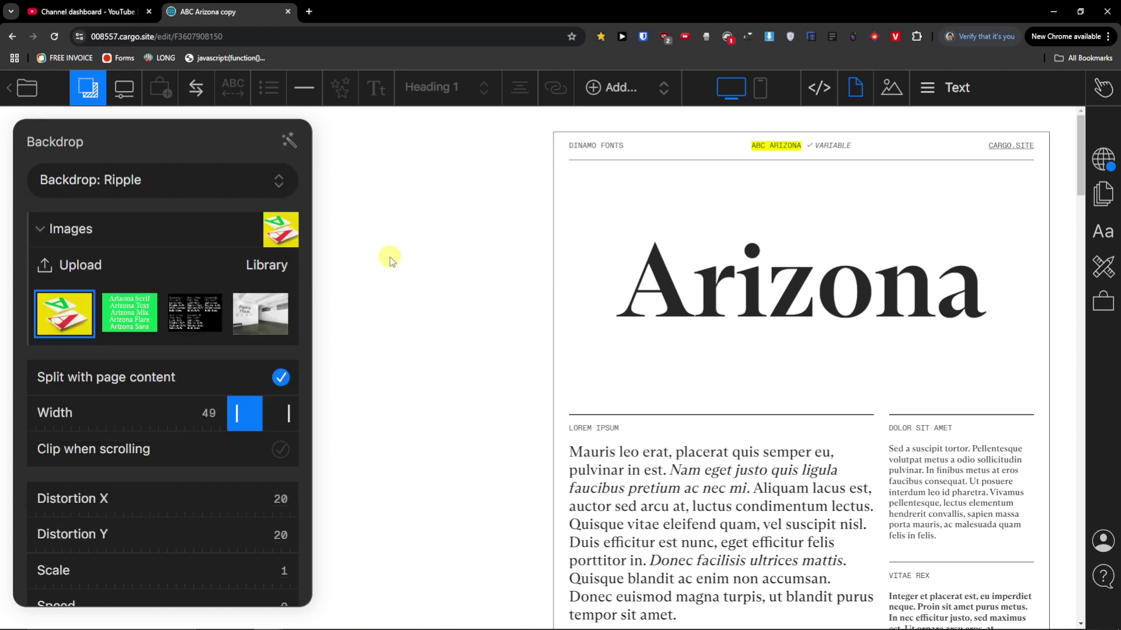
click(390, 260)
click(101, 274)
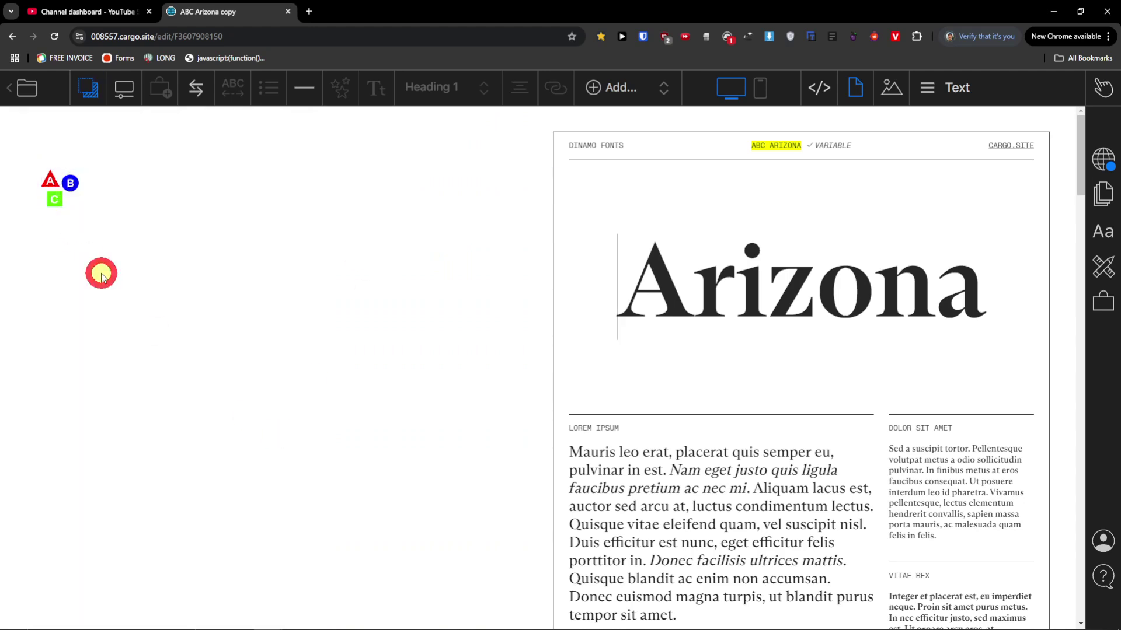
Try the Morph and Pixelation backdrops, and check the page with Pixelation applied
click(89, 88)
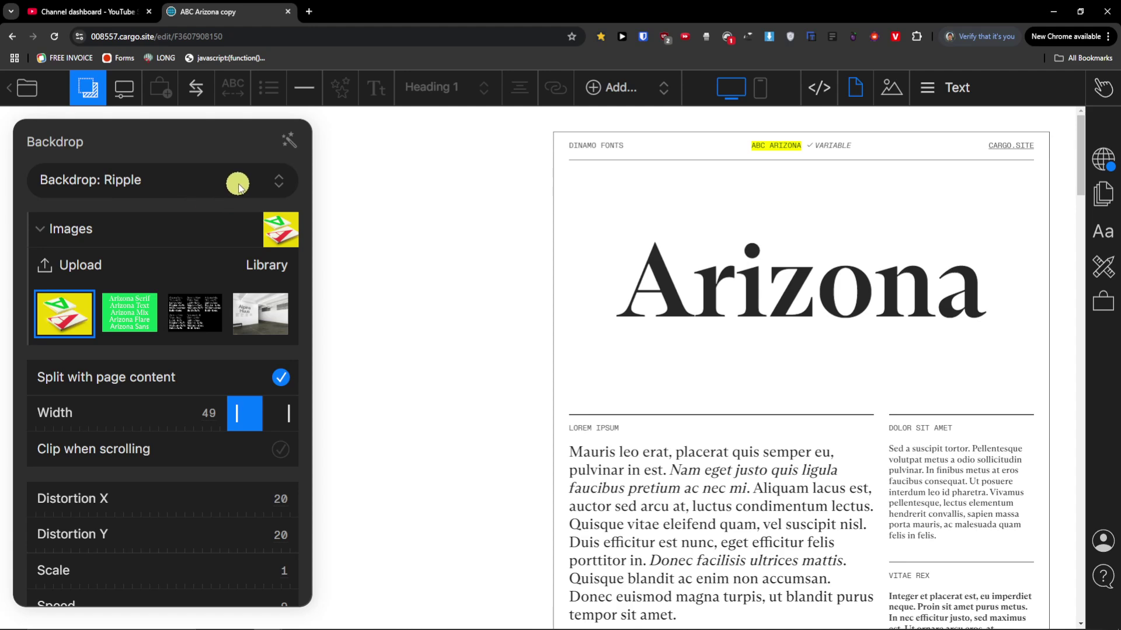
click(265, 195)
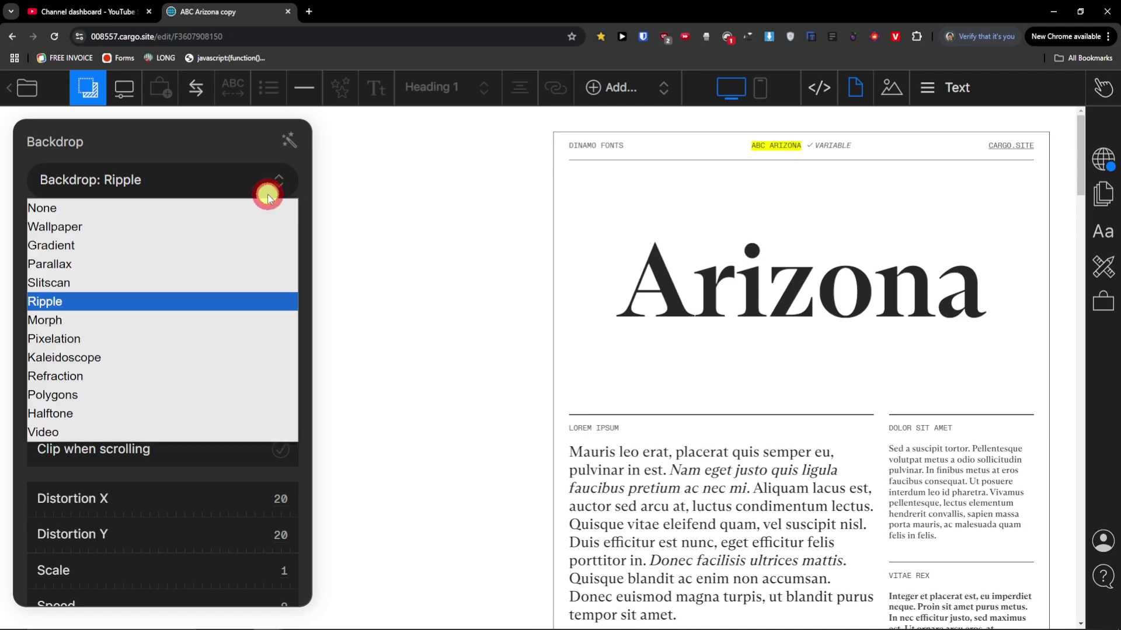
click(156, 320)
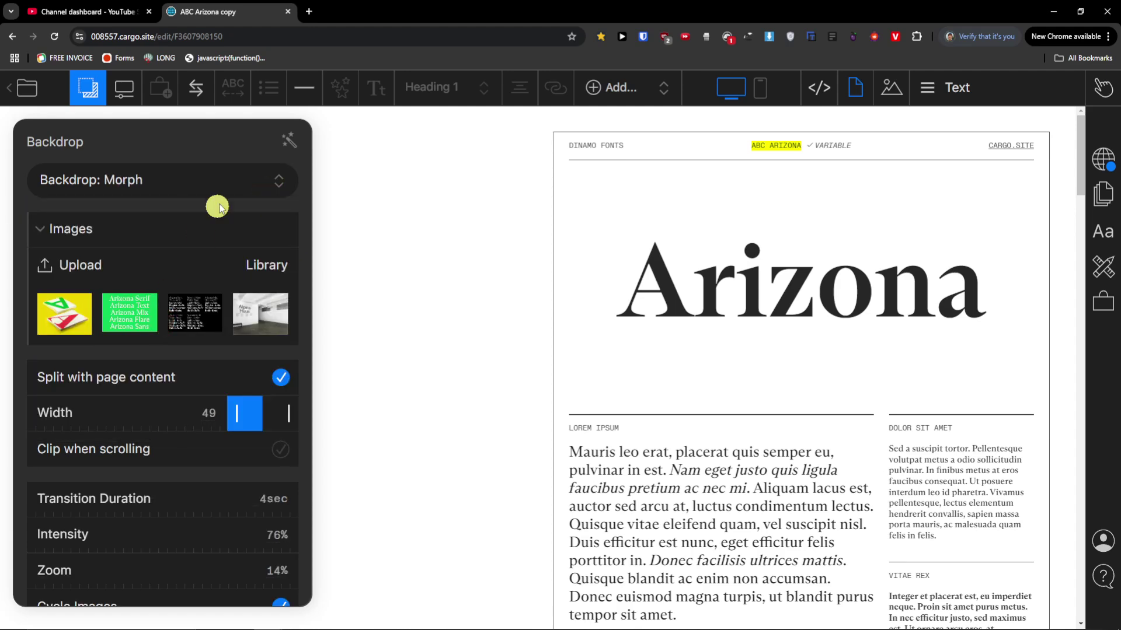
click(249, 183)
click(138, 333)
click(397, 357)
scroll(388, 418, down, 20)
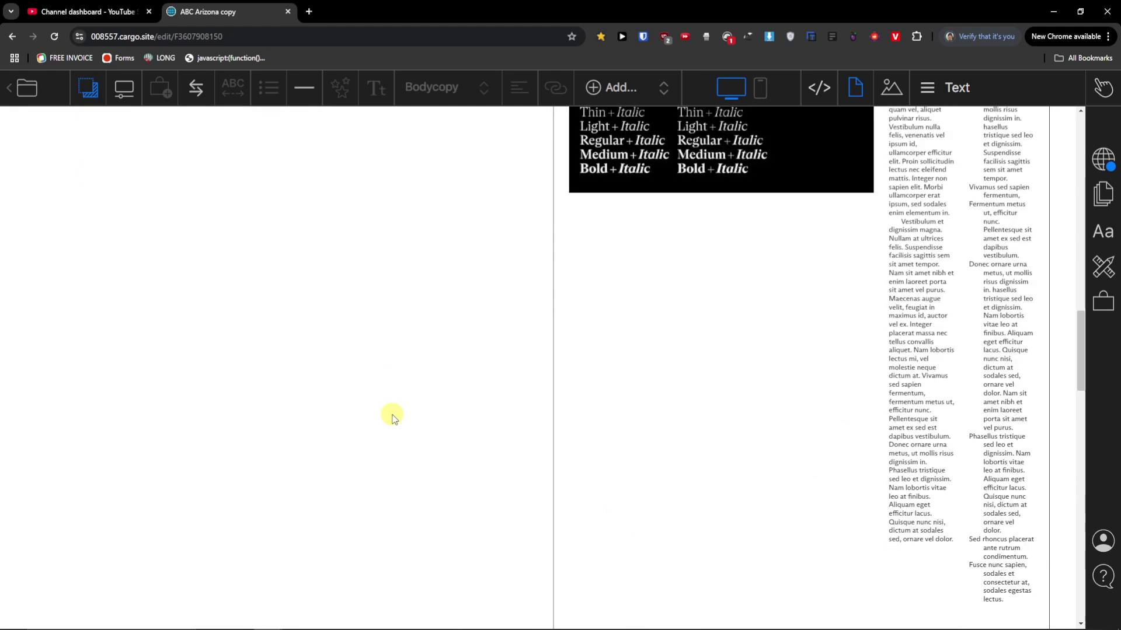
scroll(392, 418, up, 10)
scroll(392, 417, up, 15)
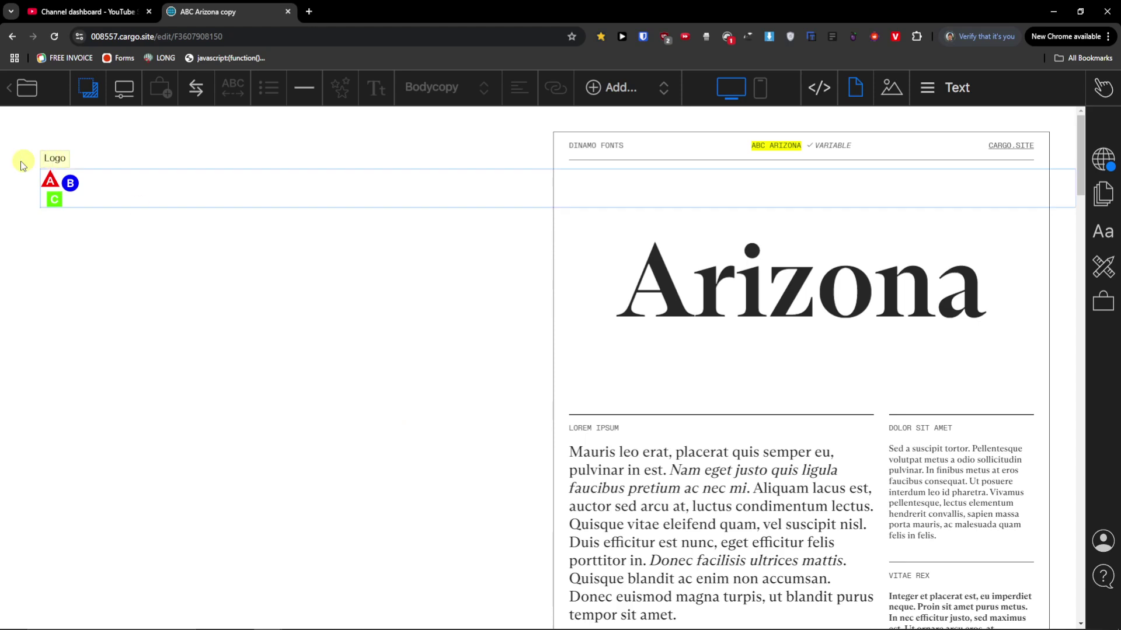
Try the Polygons backdrop on the page
click(85, 87)
click(167, 175)
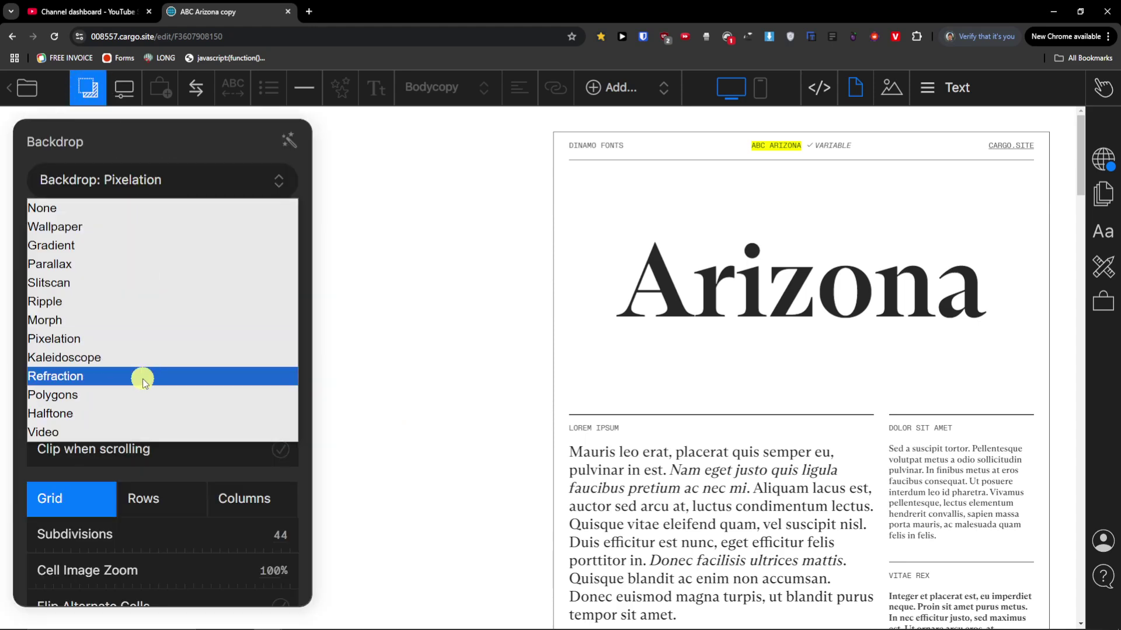
click(142, 395)
Switch the page's backdrop back to Wallpaper and close its settings
click(131, 191)
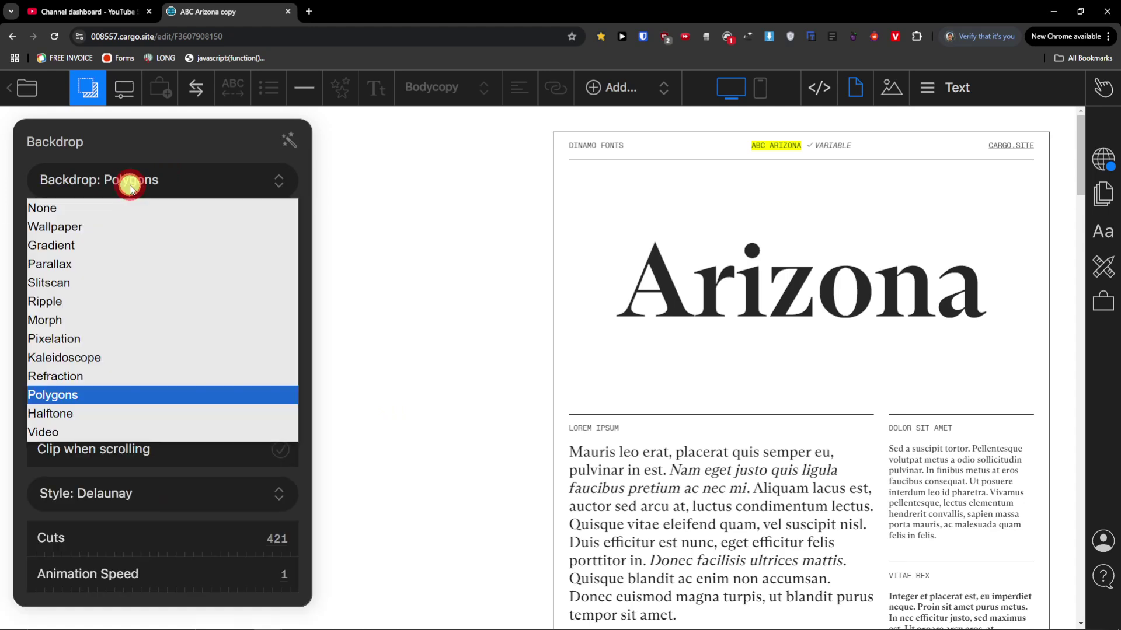
click(111, 227)
click(181, 551)
click(104, 550)
click(437, 344)
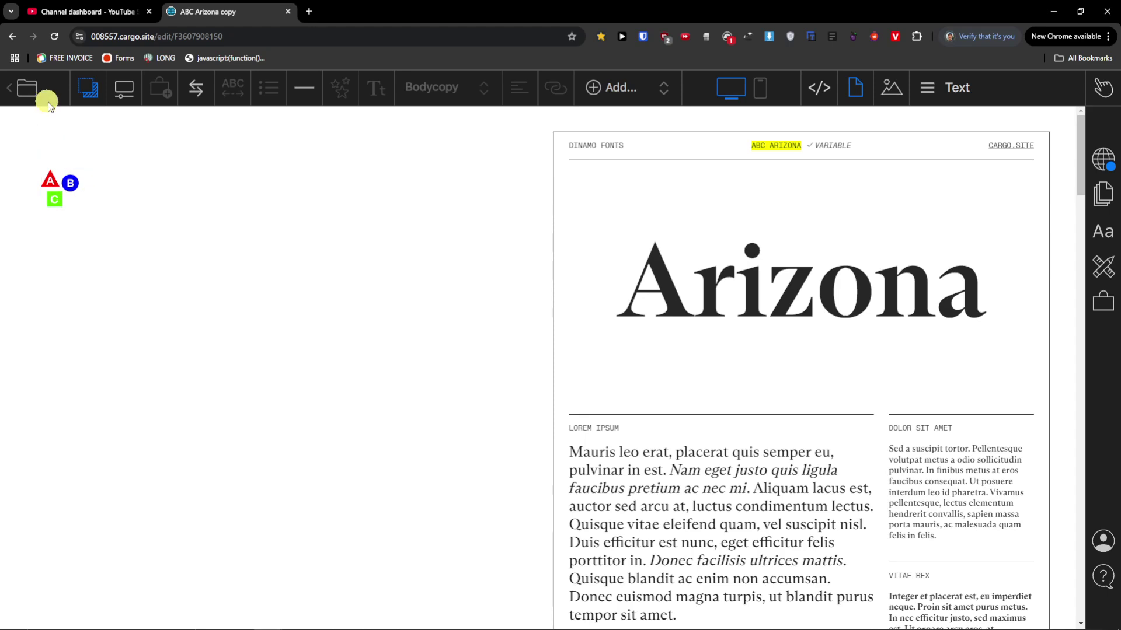
click(391, 292)
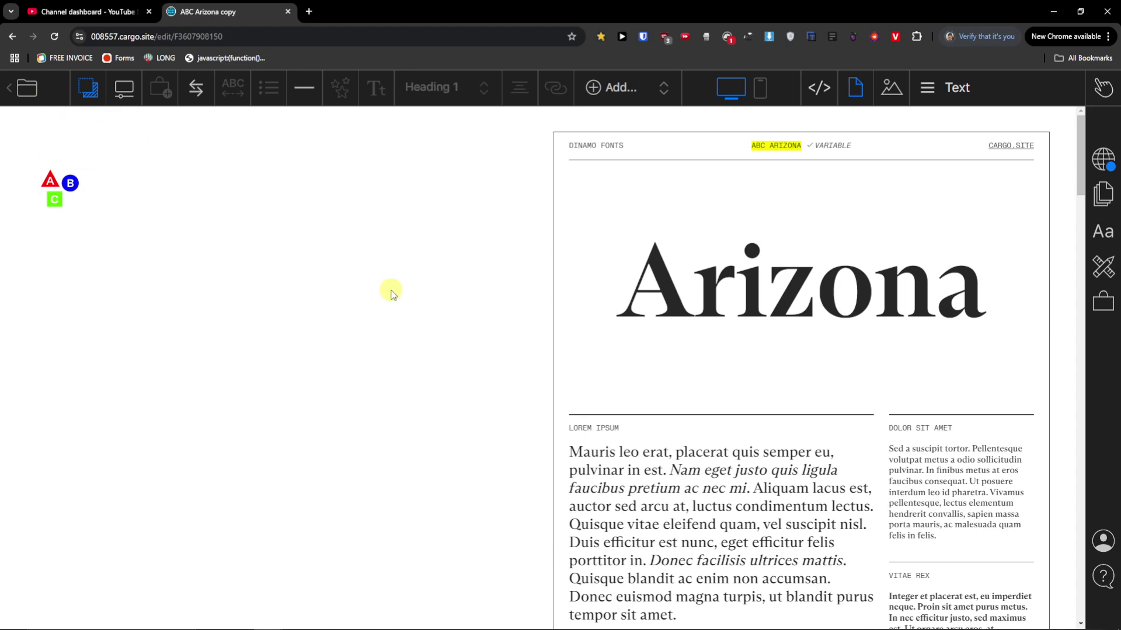
Choose the orange Arizona image for the wallpaper backdrop and collapse the image list
click(88, 89)
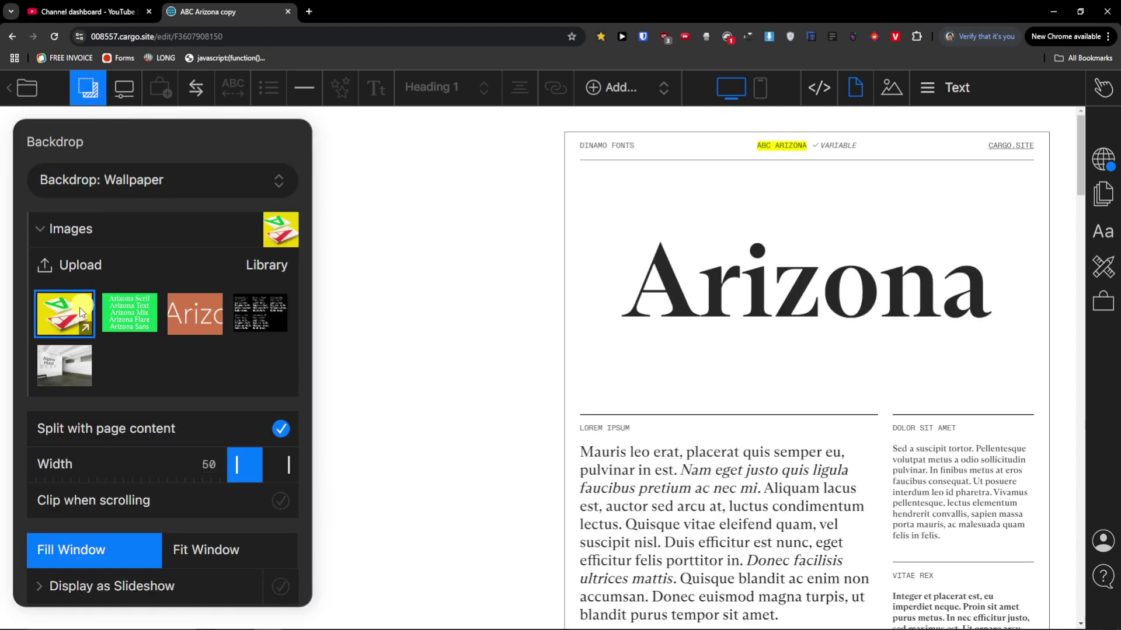
scroll(252, 425, down, 2)
click(280, 313)
click(280, 313)
click(139, 209)
click(178, 196)
scroll(191, 284, up, 2)
click(266, 230)
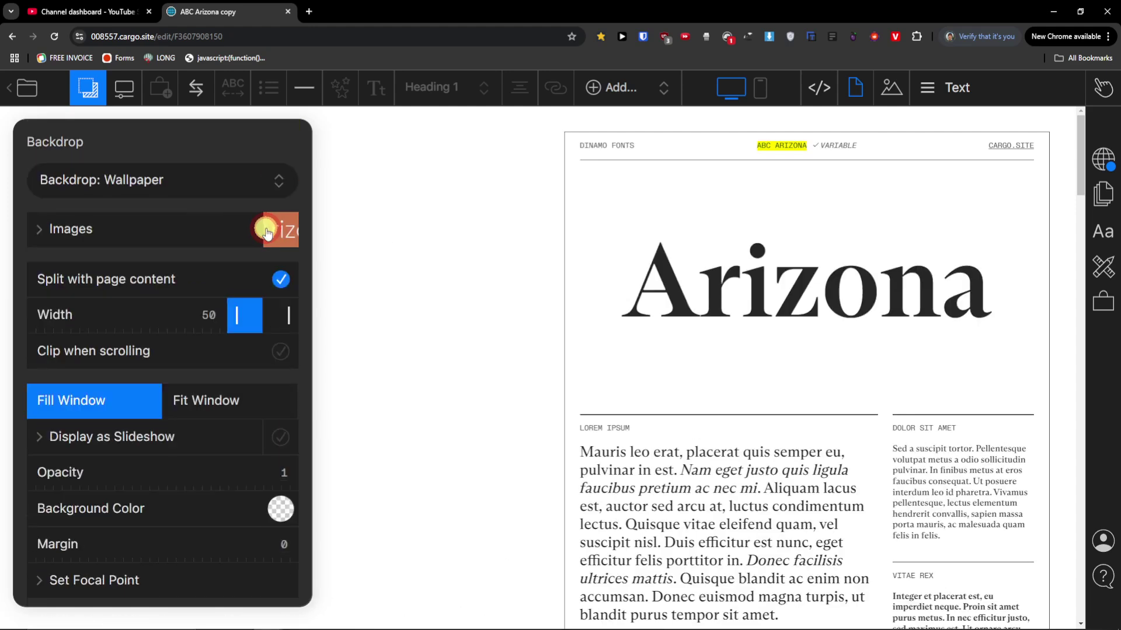
Set the wallpaper backdrop's background color to black
click(269, 508)
click(300, 380)
click(137, 510)
Try the Gradient, Morph and Pixelation backdrops on the page
click(111, 178)
click(115, 181)
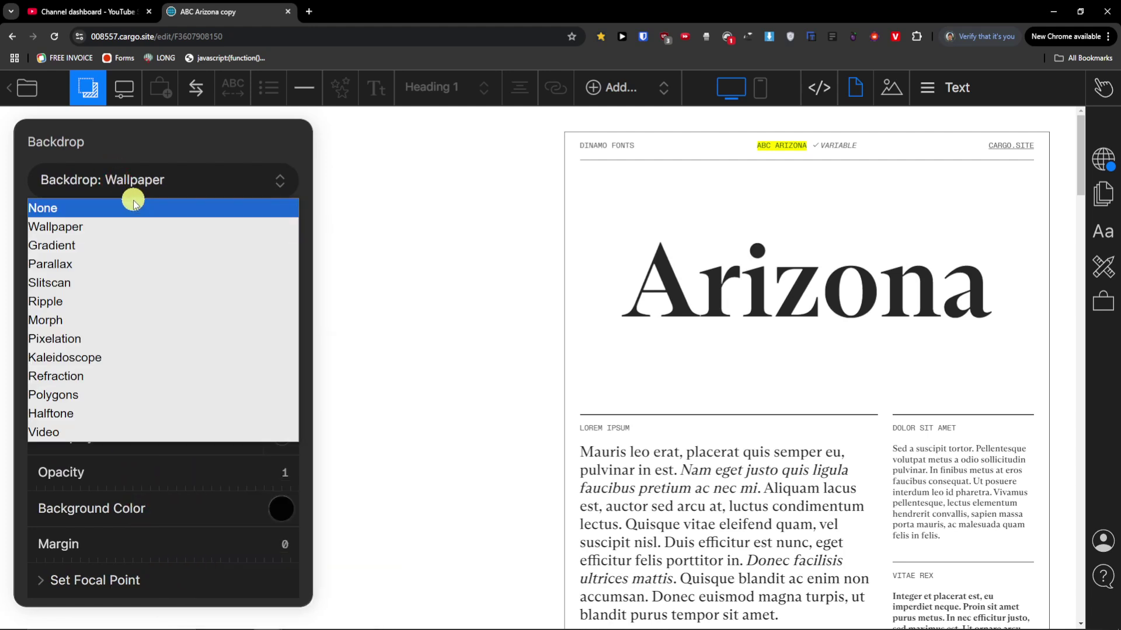
click(146, 208)
click(204, 170)
click(105, 182)
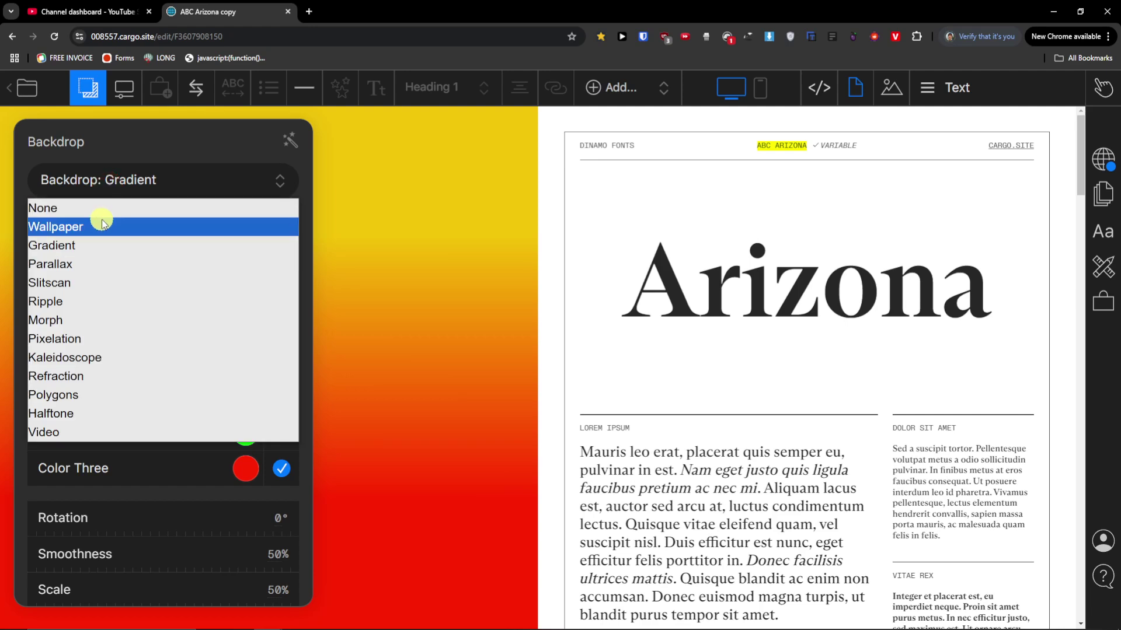
click(88, 318)
click(119, 188)
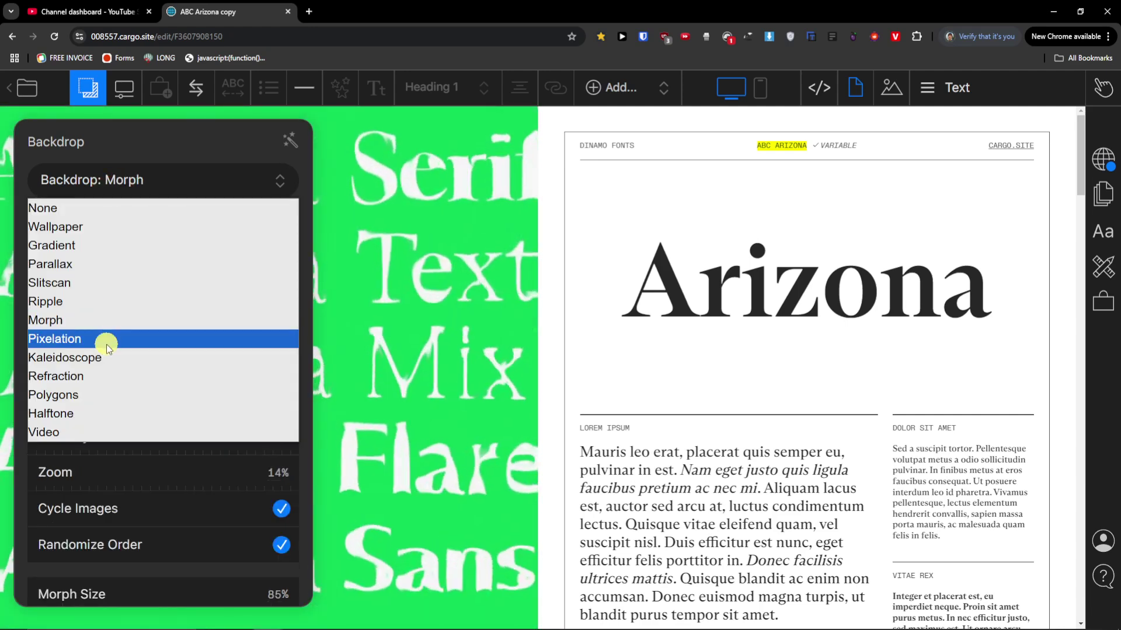
click(107, 339)
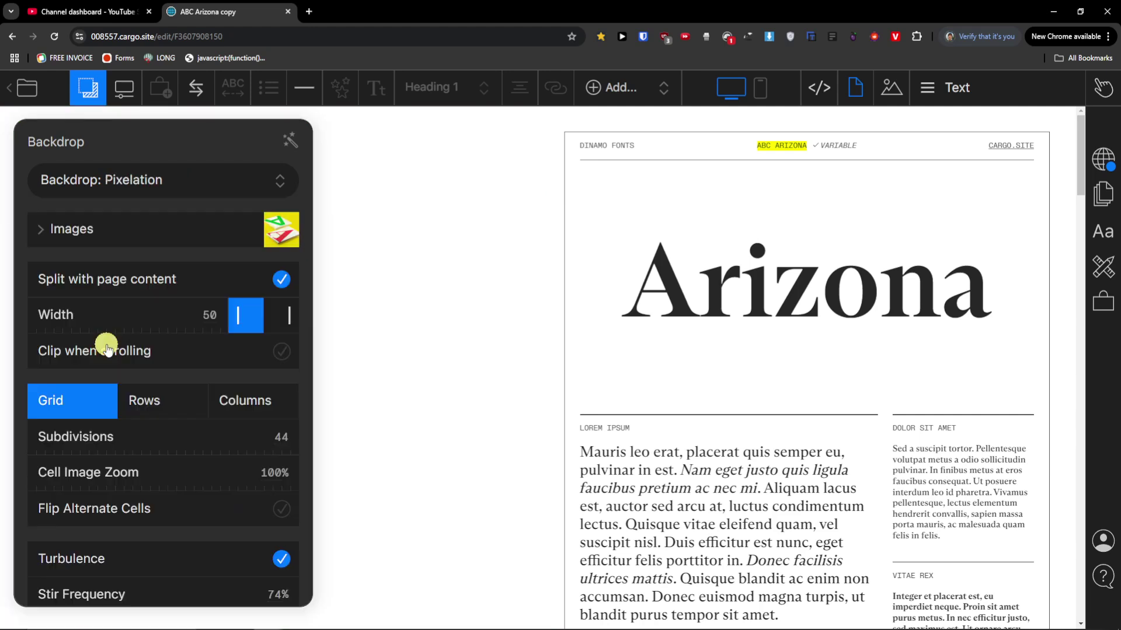
Try the Kaleidoscope backdrop and return the page's backdrop to Wallpaper
click(166, 178)
click(117, 357)
click(239, 181)
click(147, 227)
Try the Refraction and Polygons backdrops, and view the page with Polygons applied and the backdrop settings closed
click(143, 182)
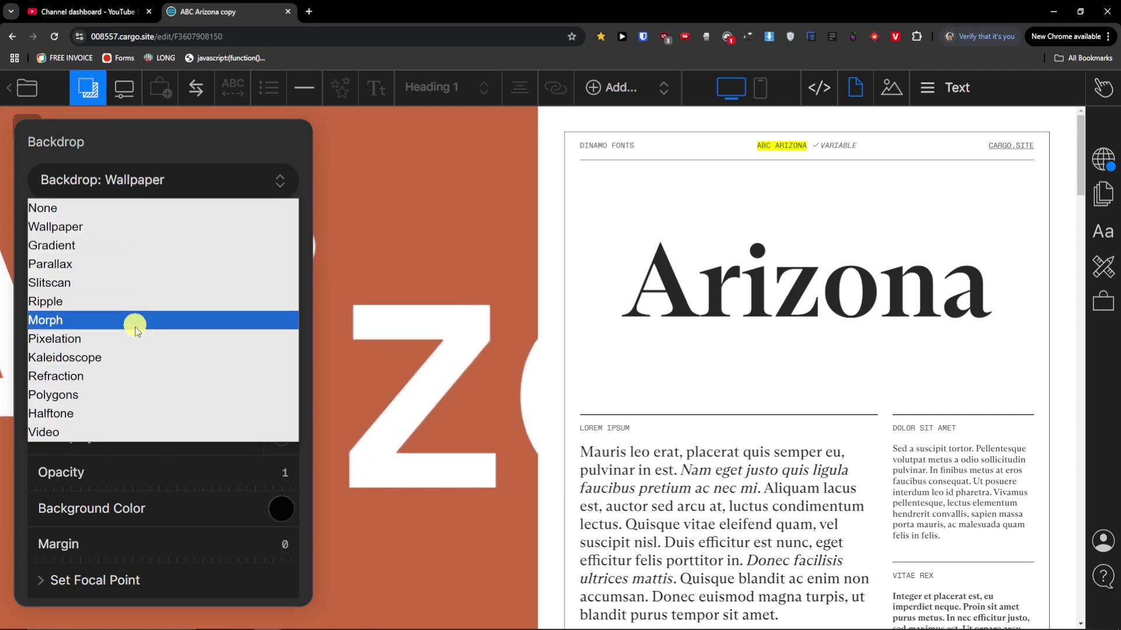
click(129, 380)
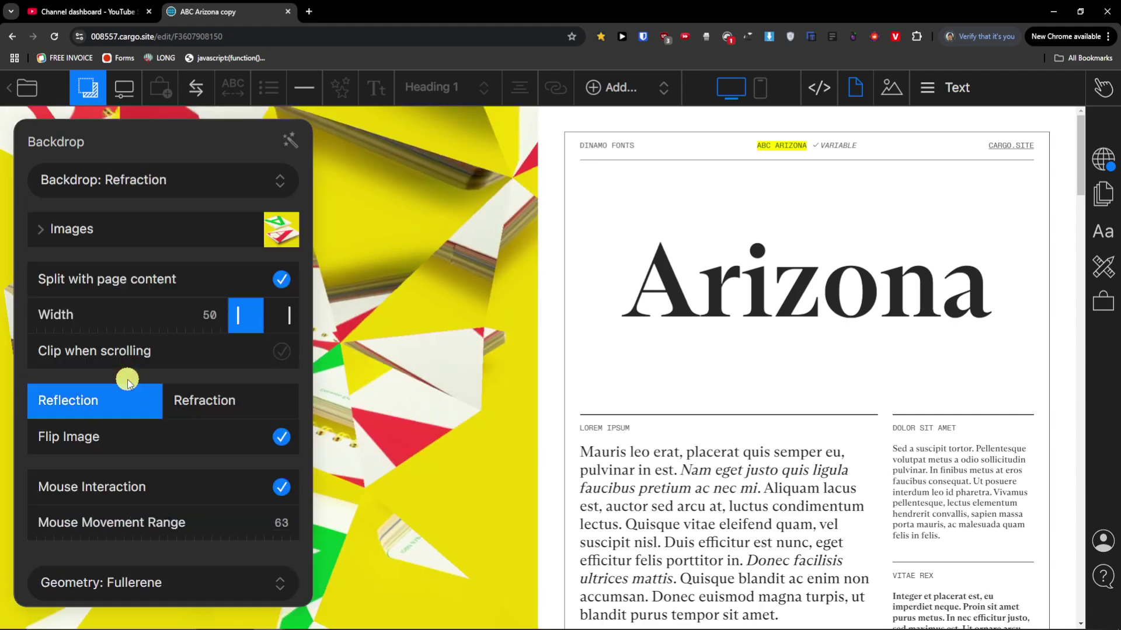
click(177, 183)
click(96, 395)
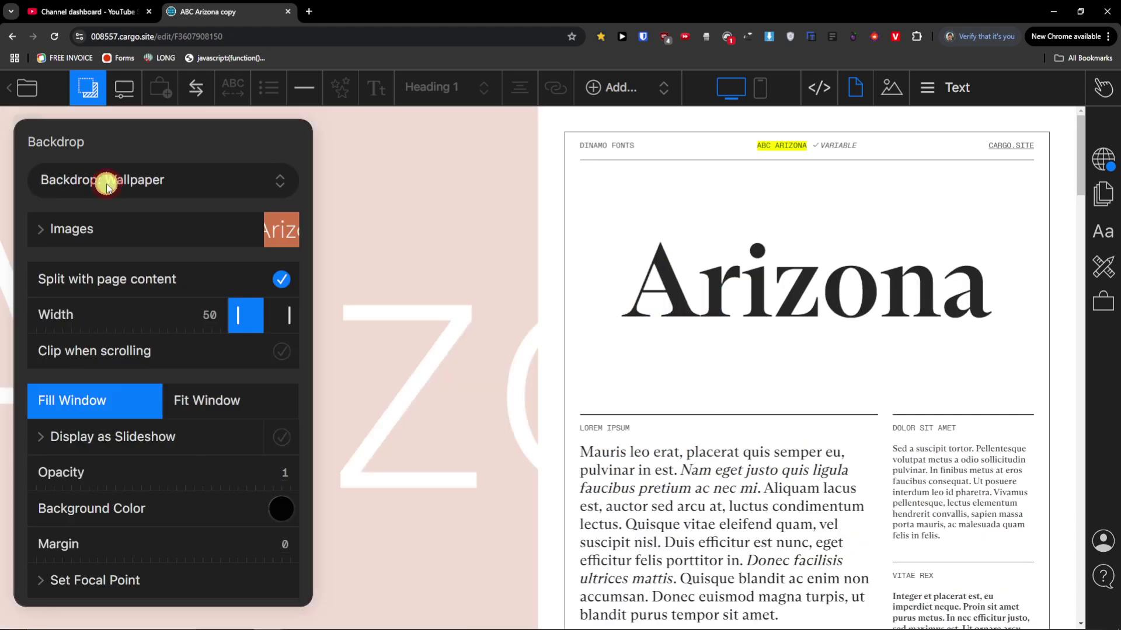
click(100, 180)
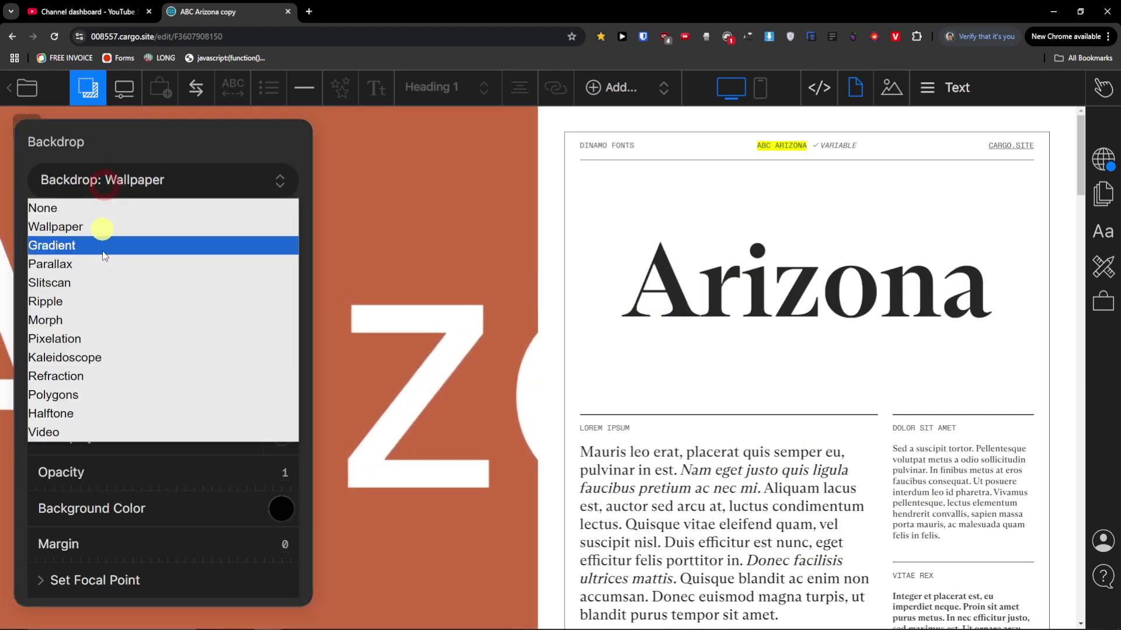
click(96, 395)
click(482, 366)
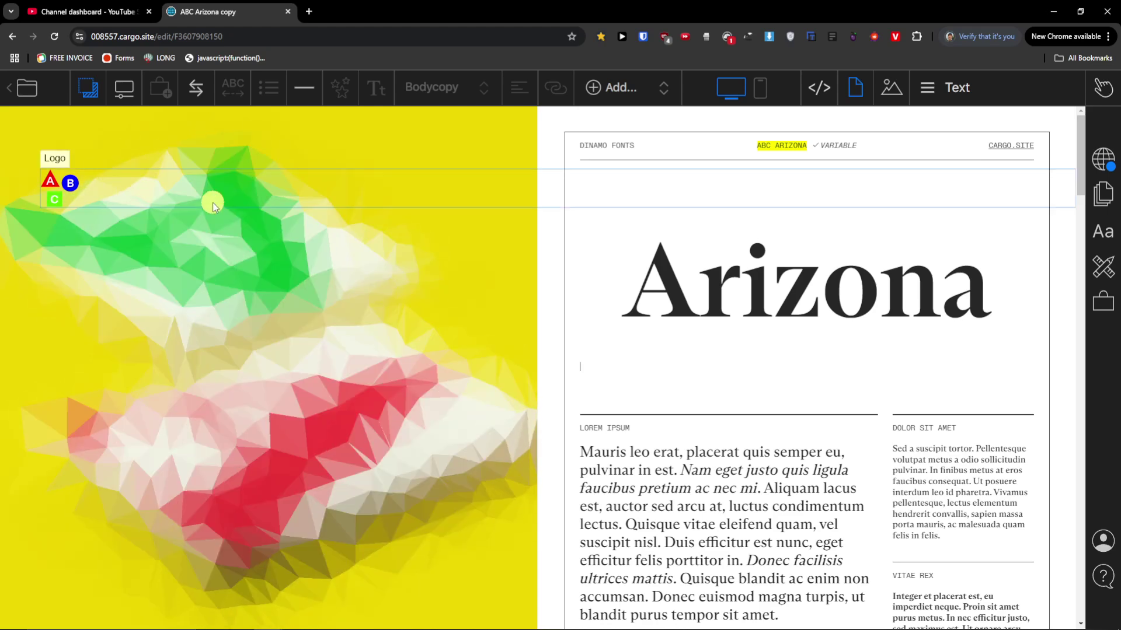
Switch the backdrop to Wallpaper with the yellow notebooks image and close the backdrop settings
click(92, 87)
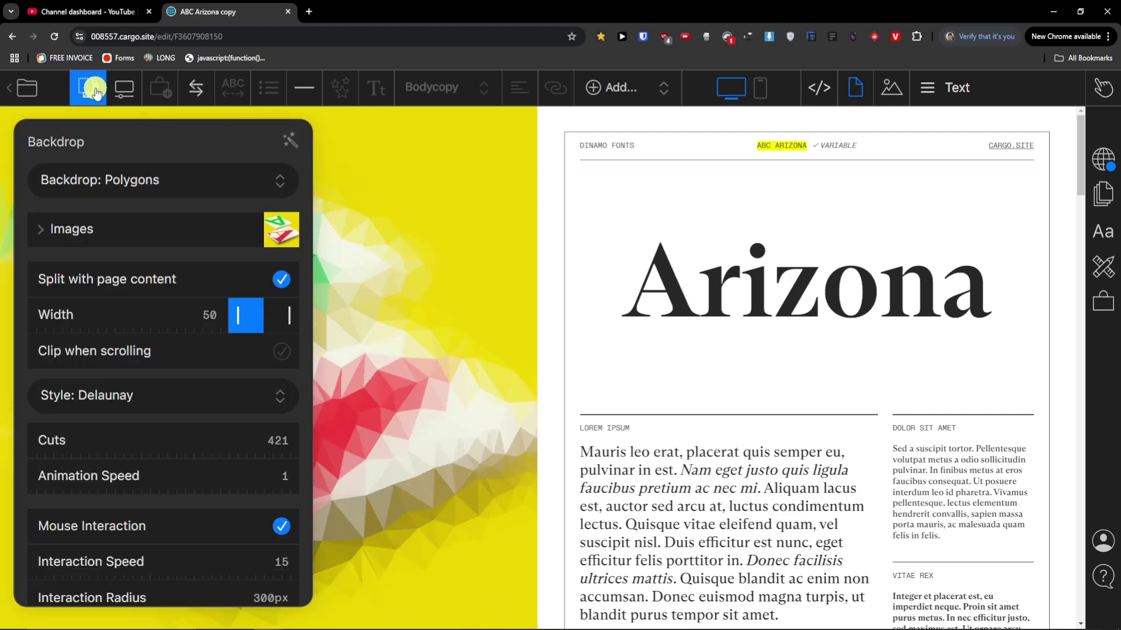
click(139, 181)
click(115, 226)
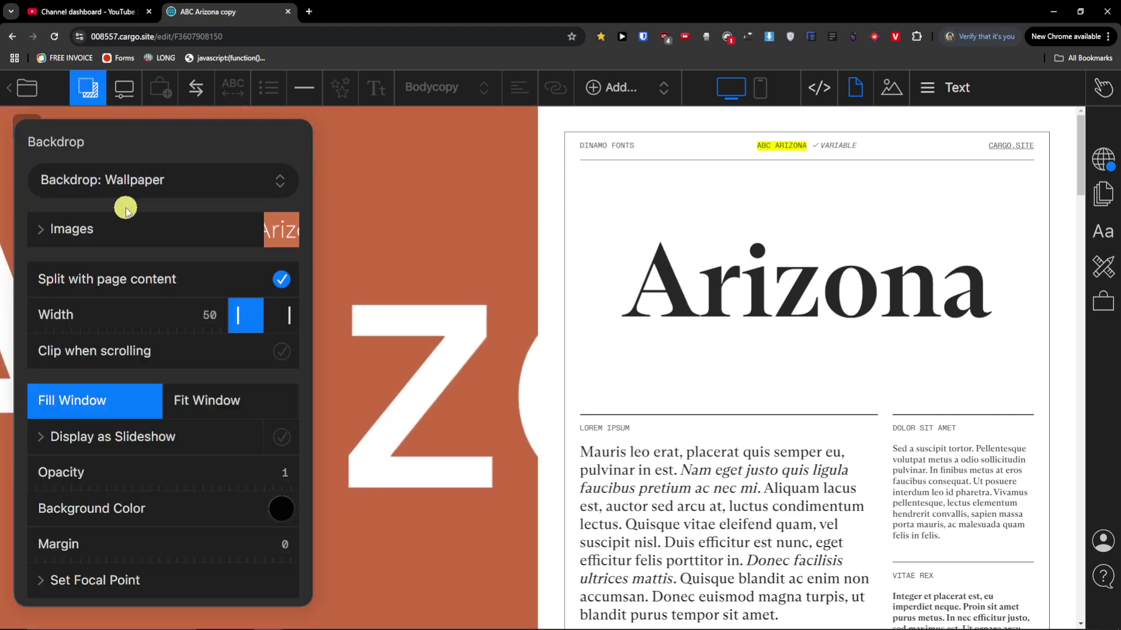
click(242, 233)
click(55, 315)
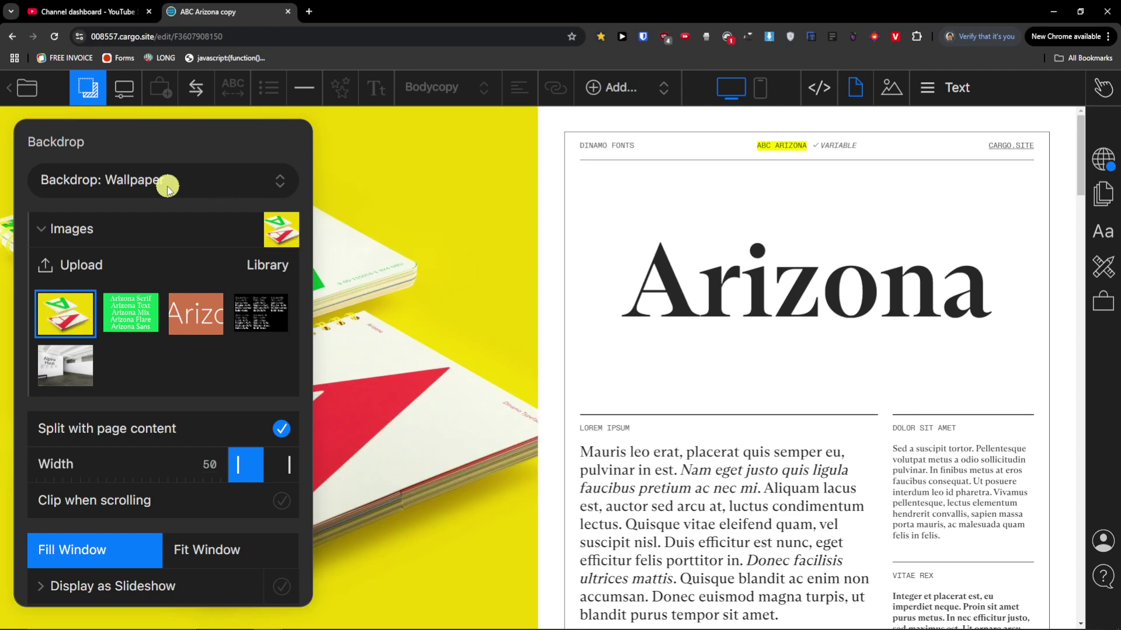
scroll(201, 163, down, 3)
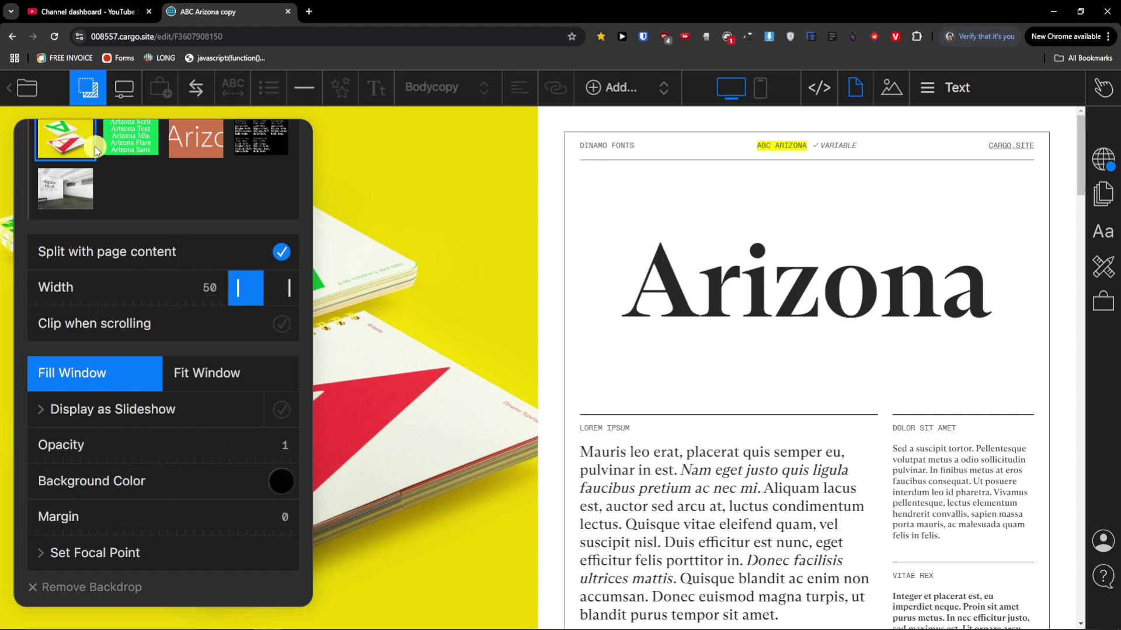
click(91, 88)
Add the white gallery room image from the library as the page's flying object
click(115, 91)
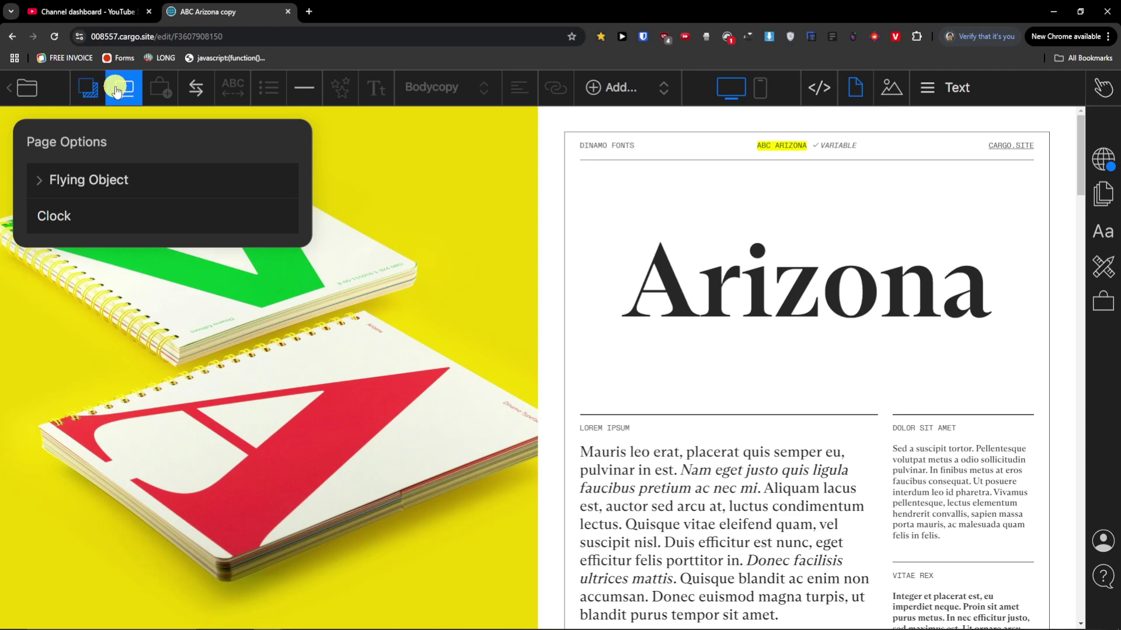
click(47, 181)
click(286, 216)
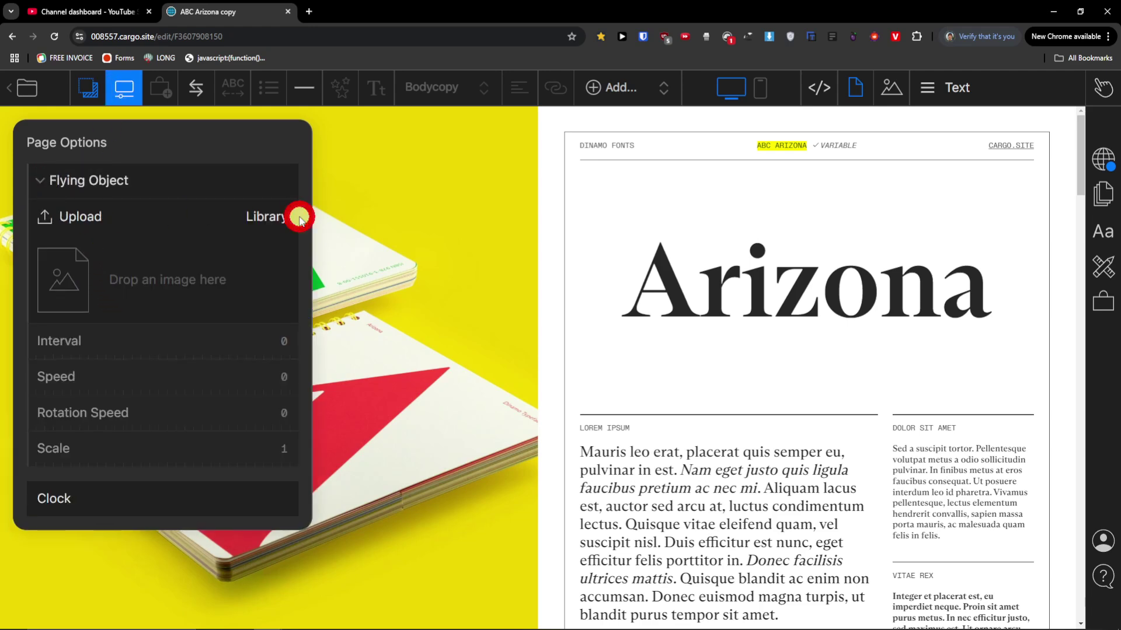
click(339, 405)
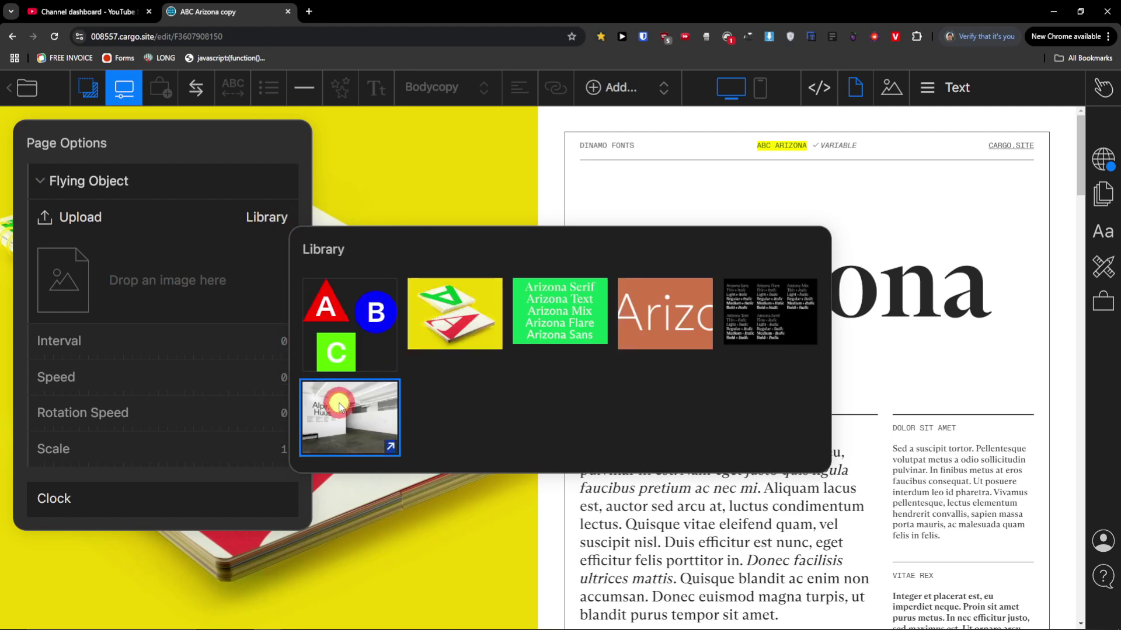
click(391, 447)
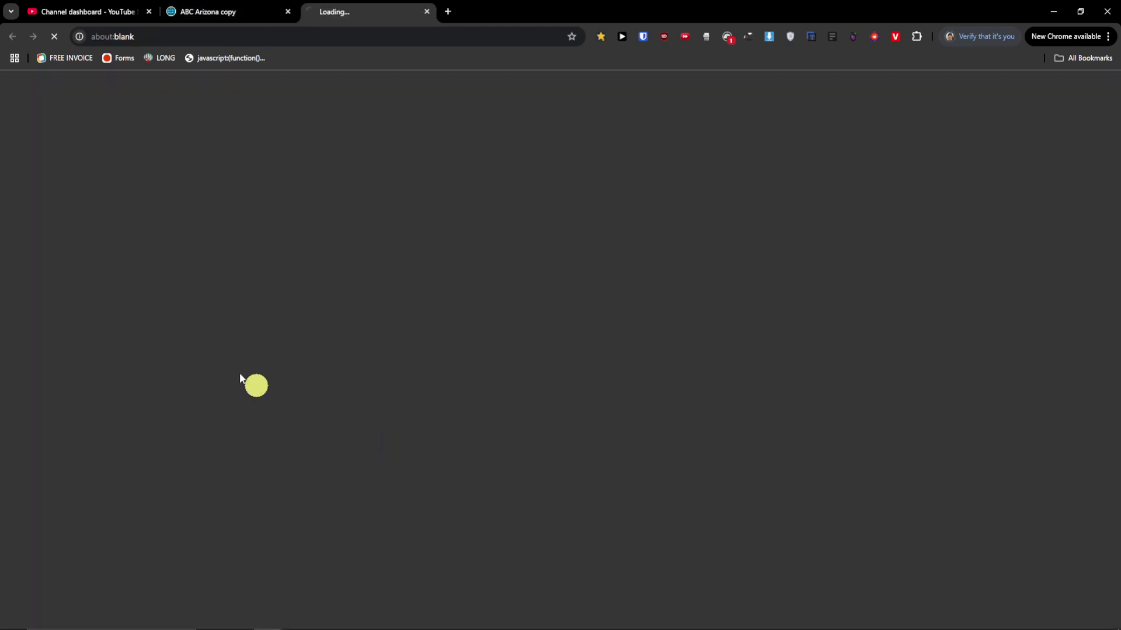
click(252, 10)
drag(355, 385, 83, 287)
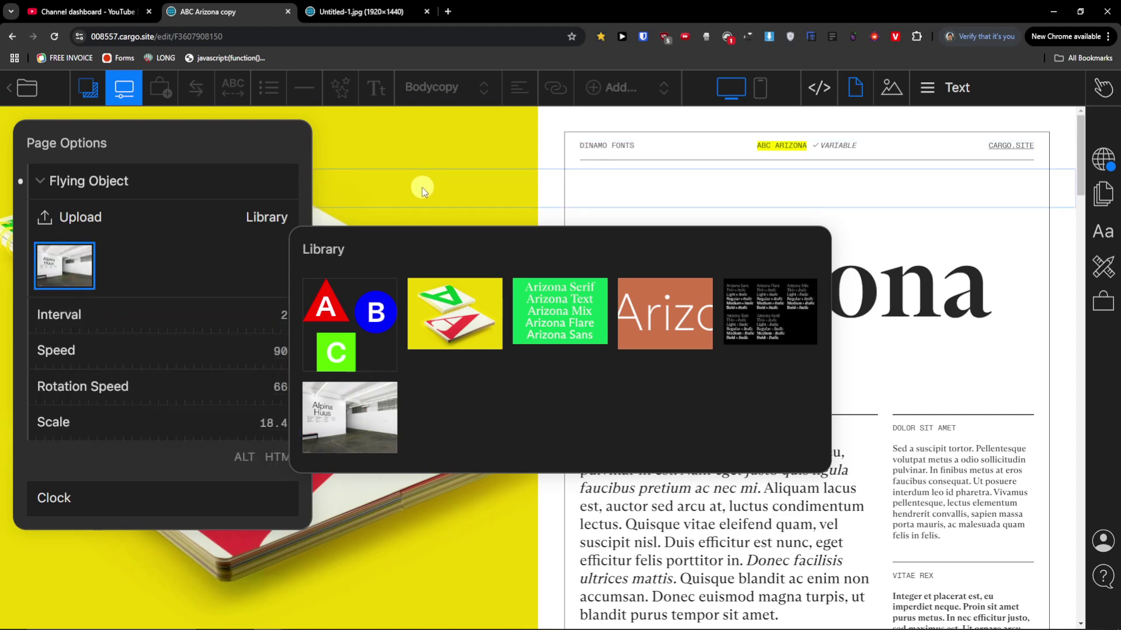
Set the flying object's speed to 100 and interval to 8, and remove its image
click(417, 189)
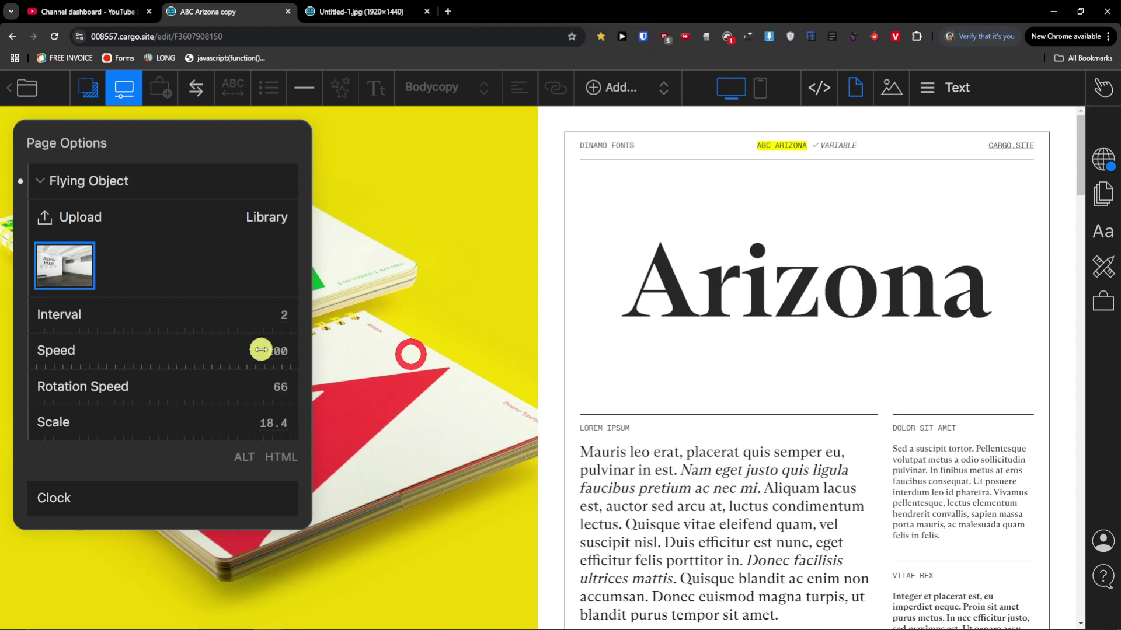
drag(148, 314, 208, 324)
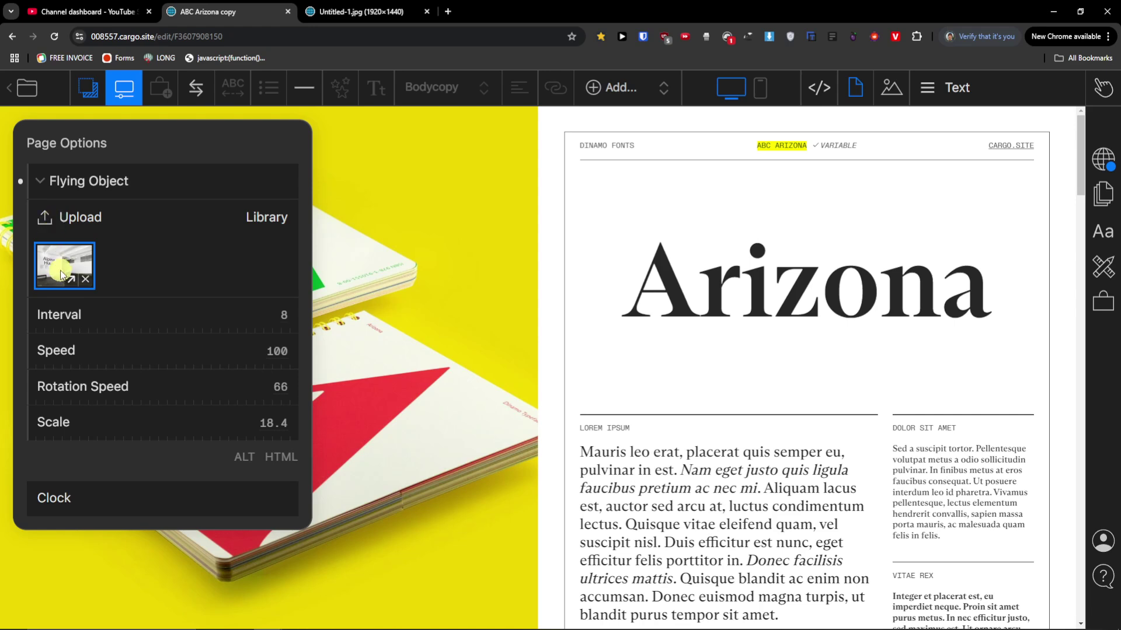
click(85, 285)
Insert a clock above the Arizona heading and look through its format and leading-zero options
click(63, 498)
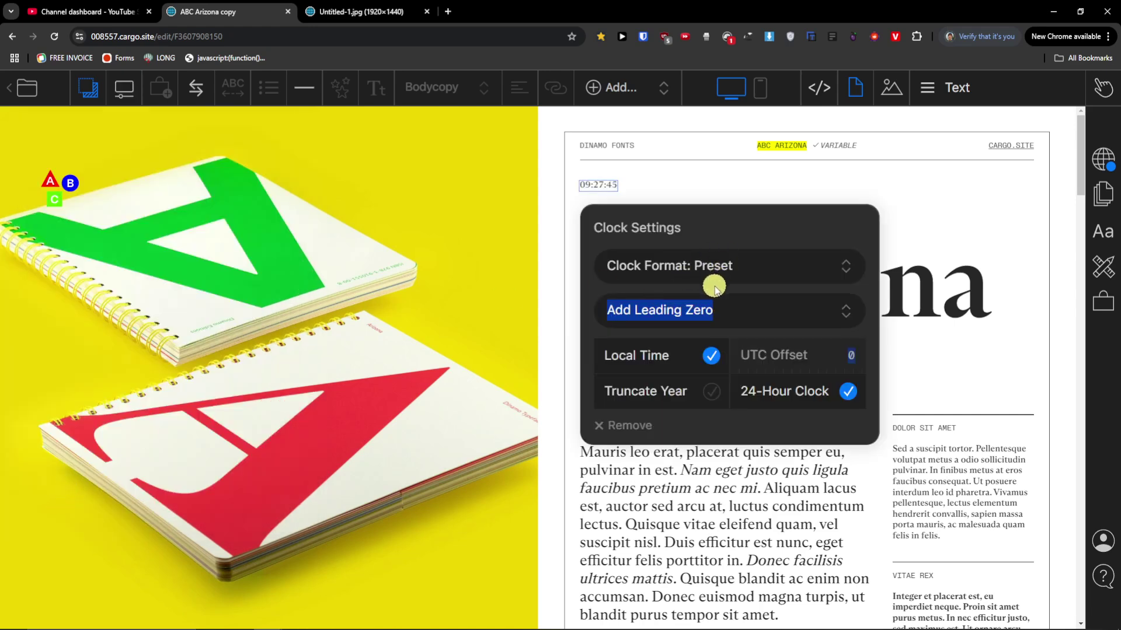
click(733, 270)
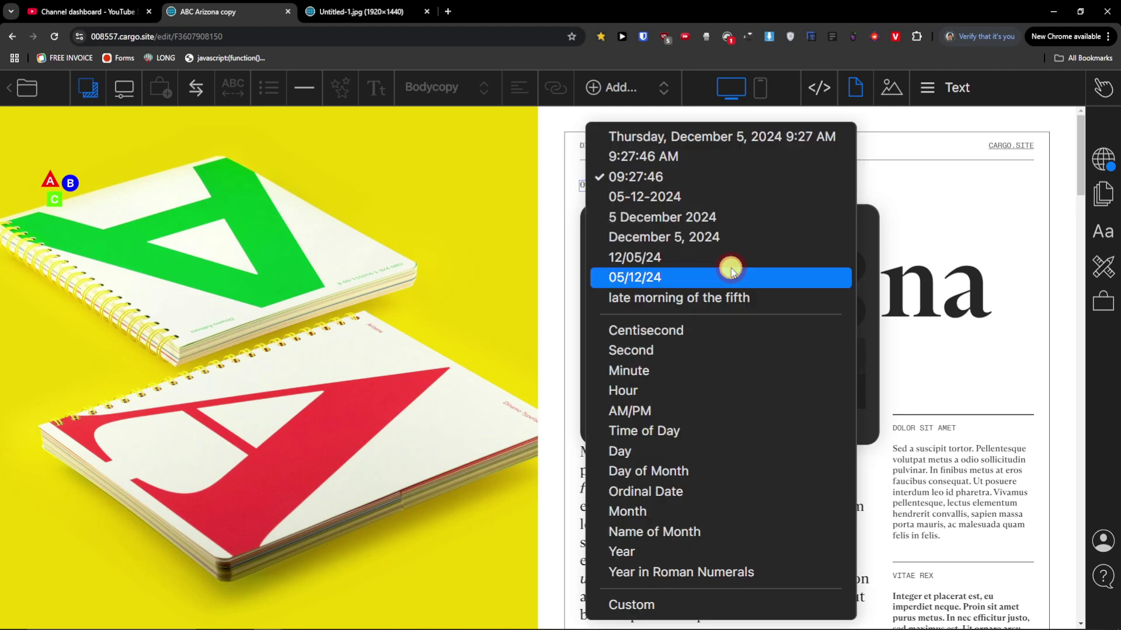
click(866, 294)
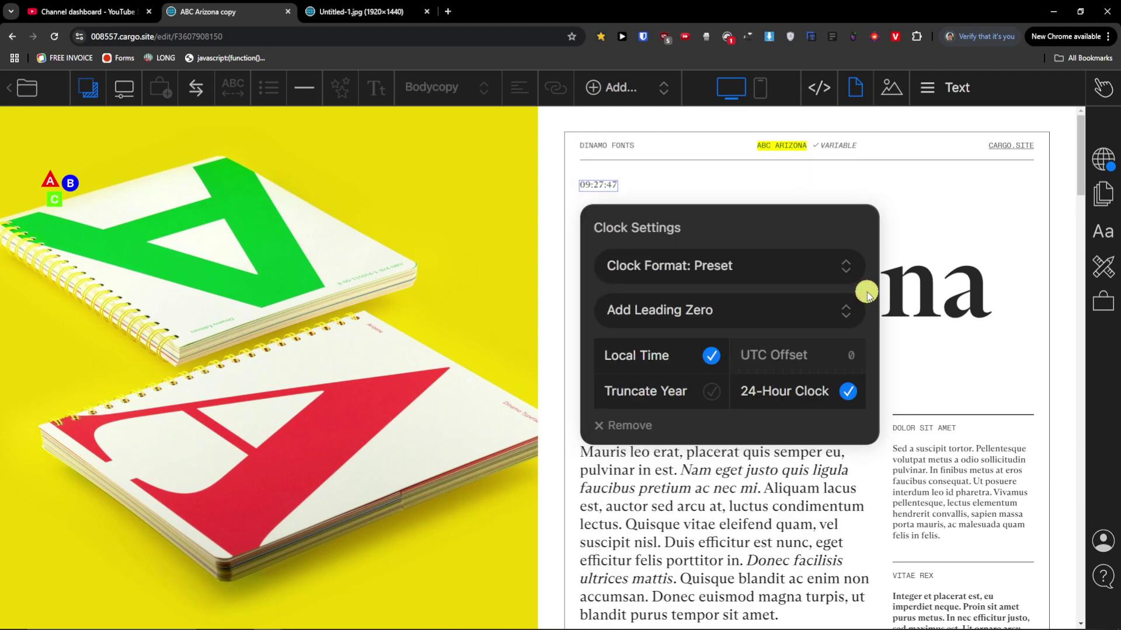
click(732, 328)
click(737, 292)
Move the clock settings off the page content, view the clock, and remove it from the page
drag(703, 233, 369, 164)
scroll(698, 380, down, 2)
scroll(698, 380, up, 2)
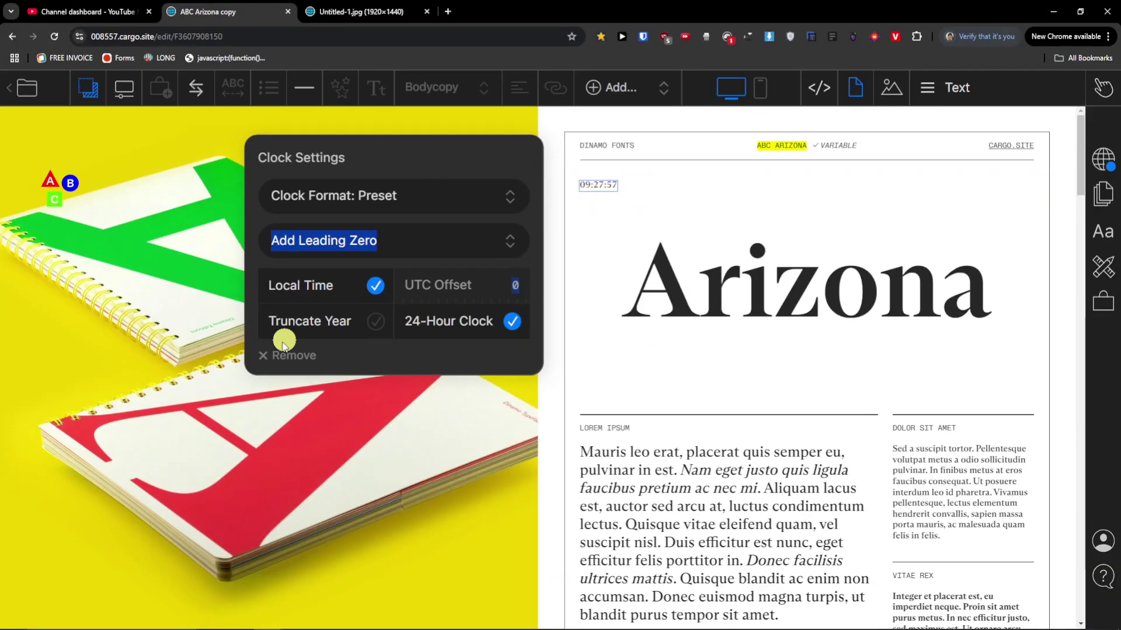
click(284, 357)
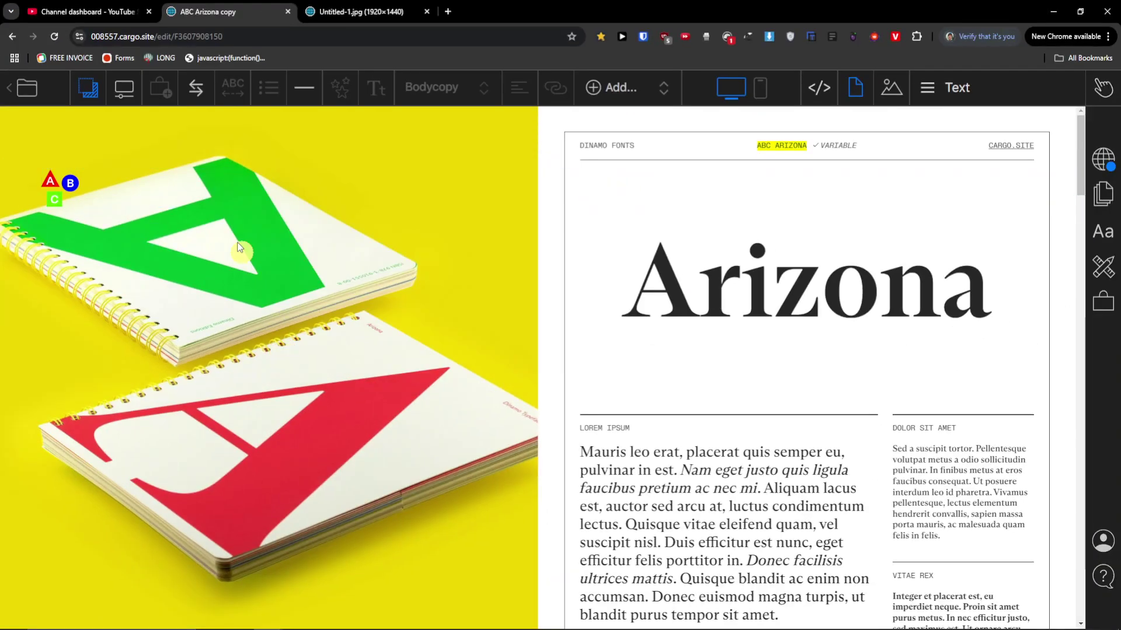
click(120, 89)
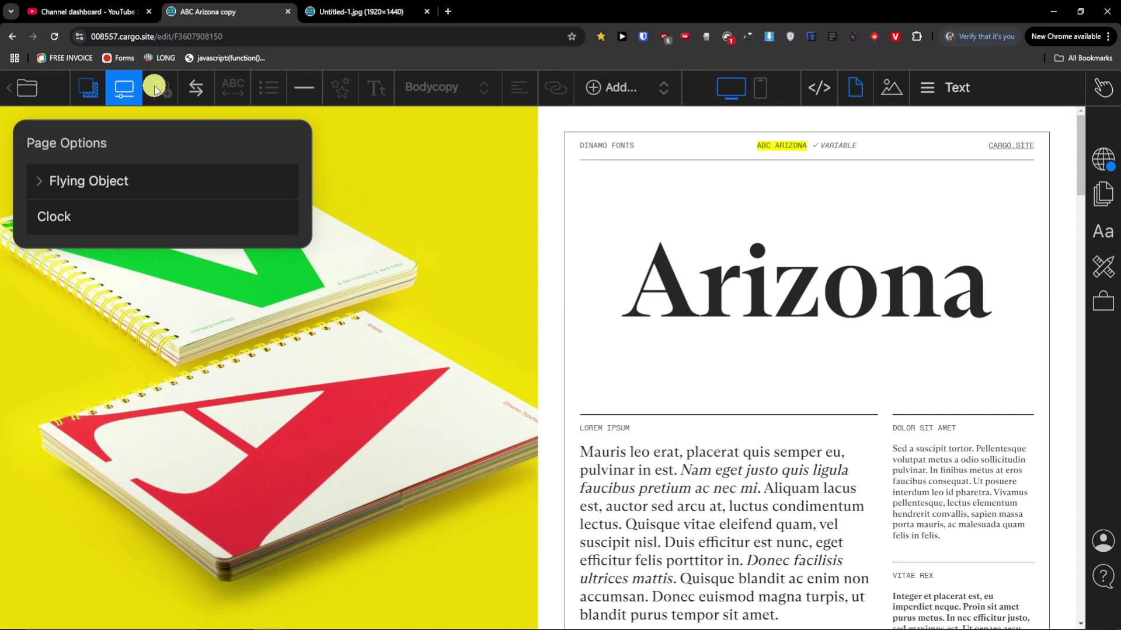
click(136, 91)
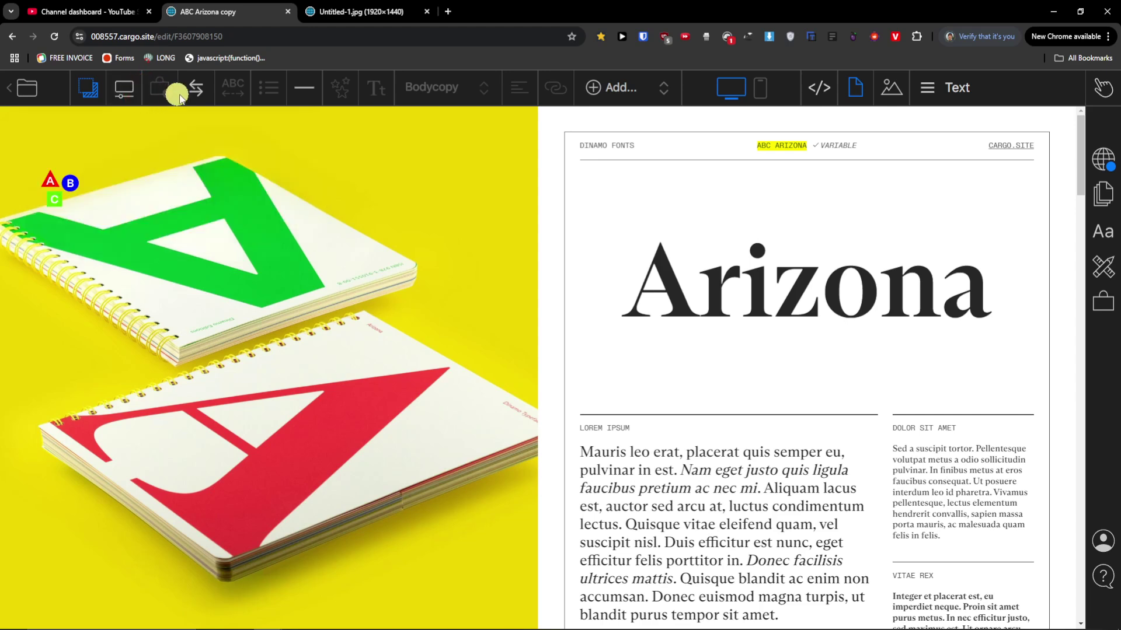
click(200, 89)
click(201, 89)
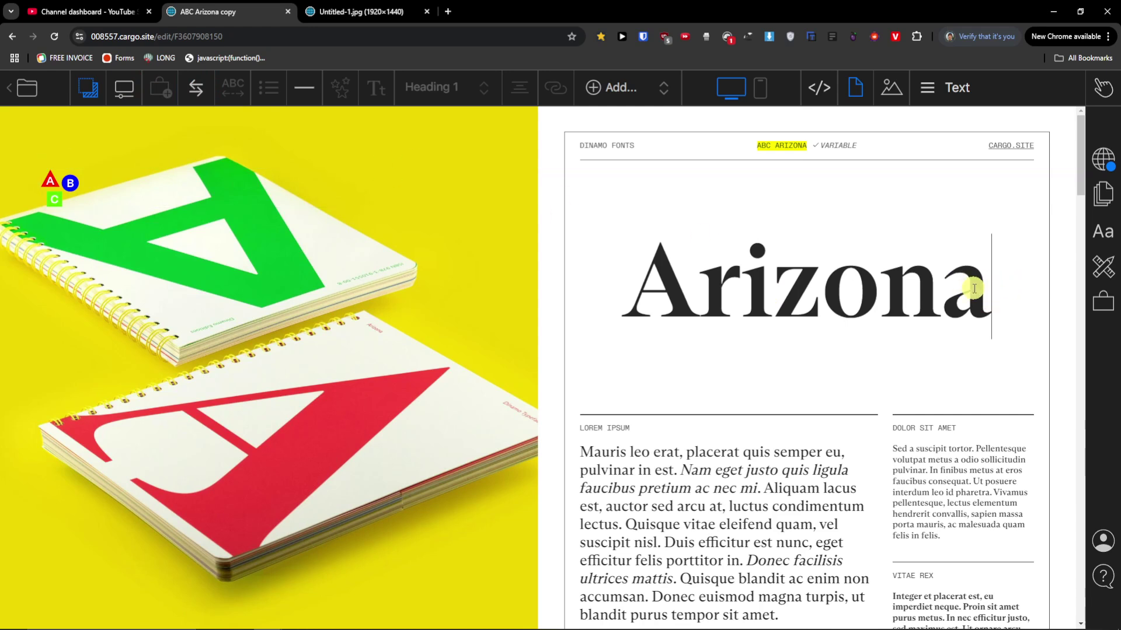
Insert a right arrow icon followed by a left arrow icon below the Arizona heading
drag(583, 287, 896, 308)
click(964, 304)
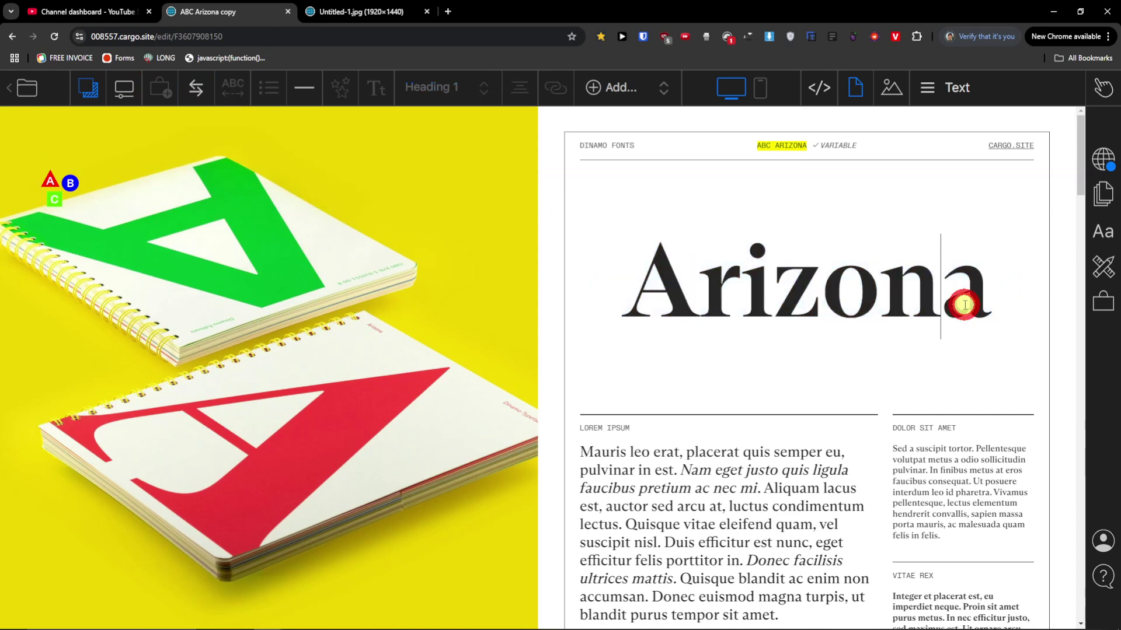
click(194, 88)
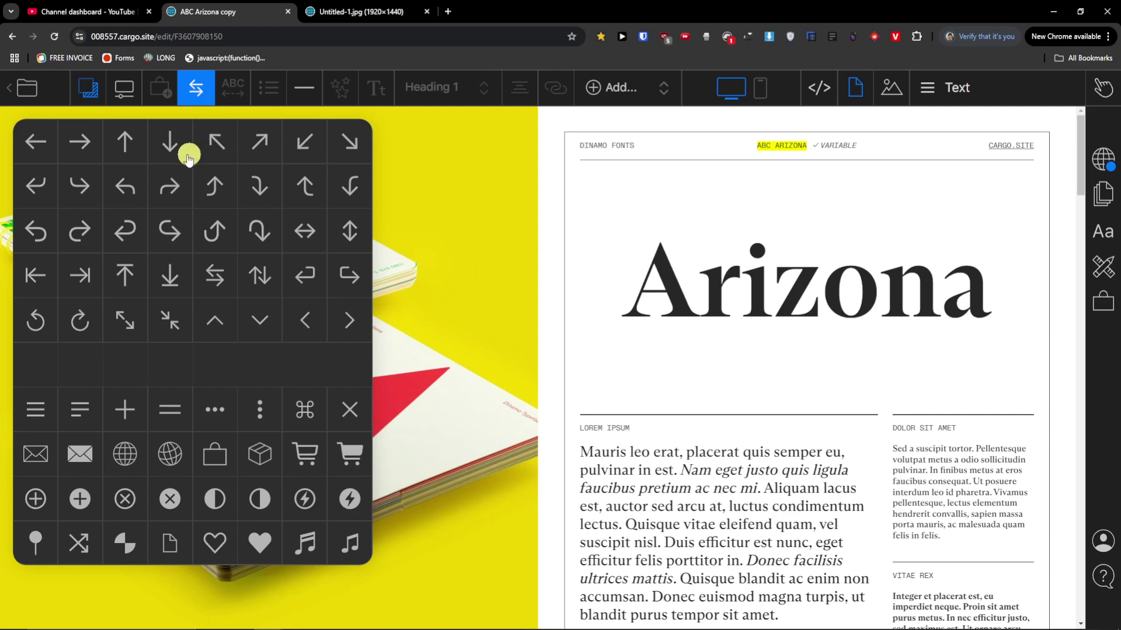
click(86, 153)
click(175, 89)
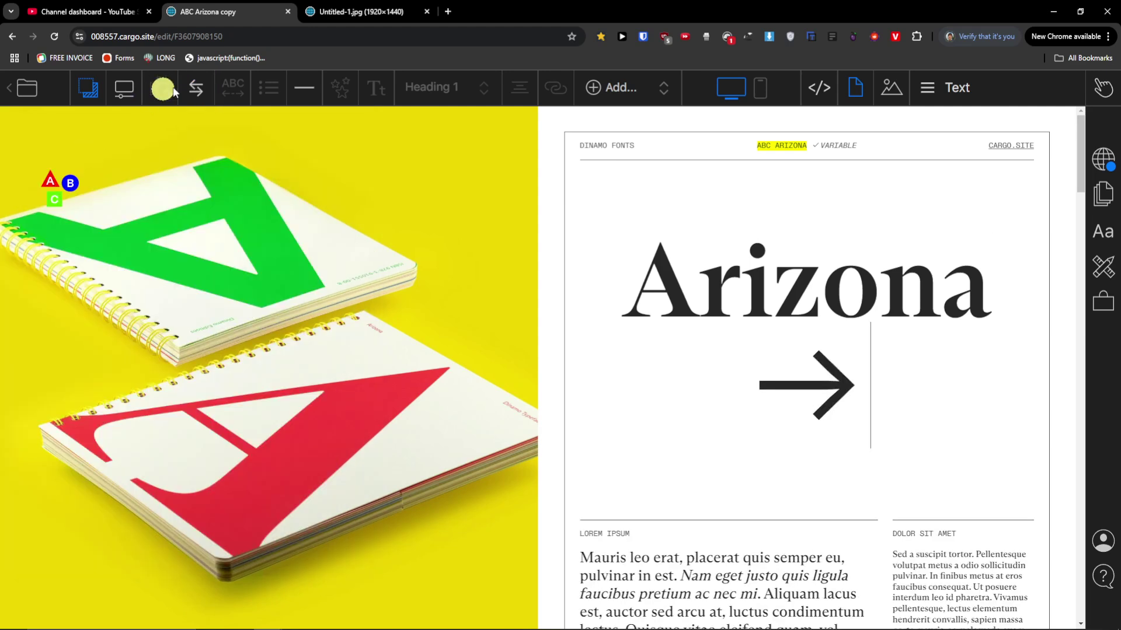
click(51, 159)
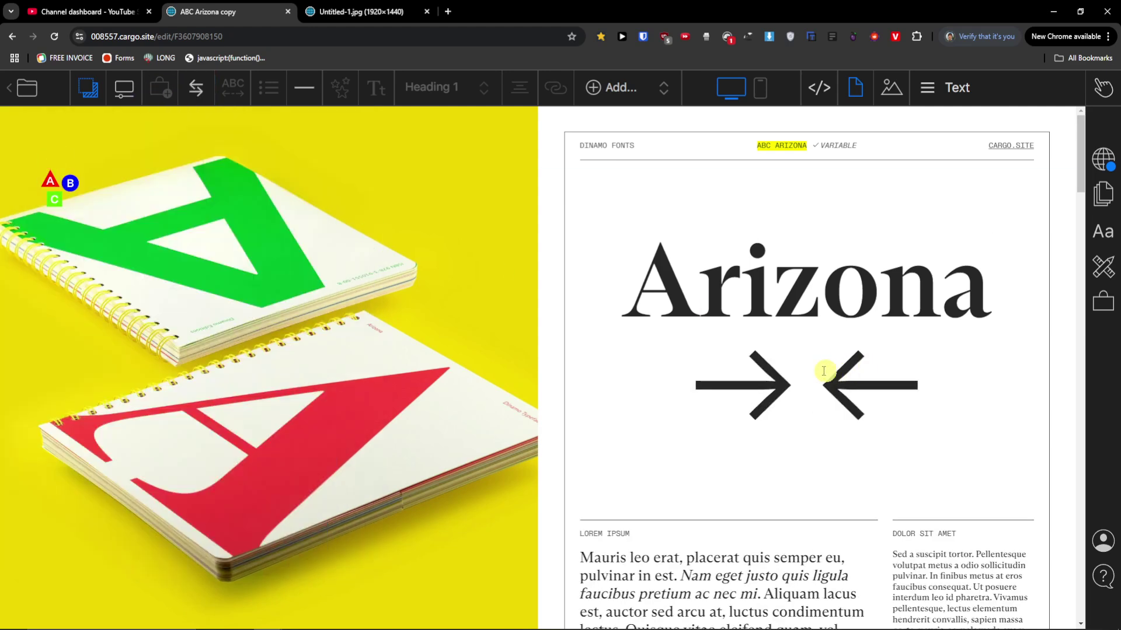
Select the right arrow below the Arizona heading and browse the available icons
drag(824, 371, 726, 370)
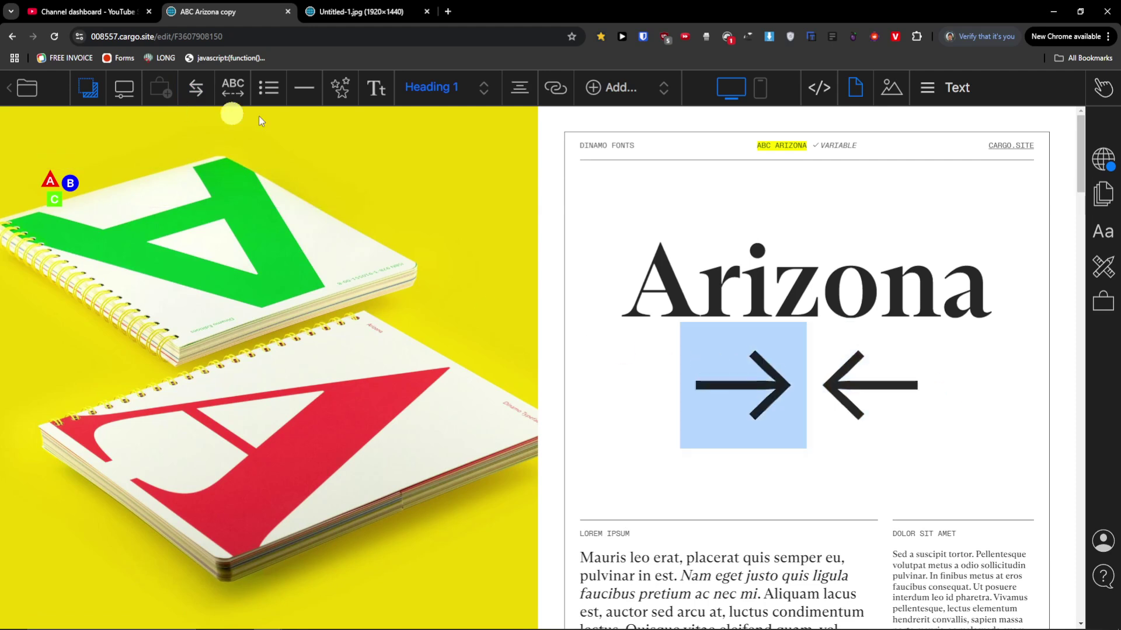
click(198, 93)
scroll(193, 391, down, 10)
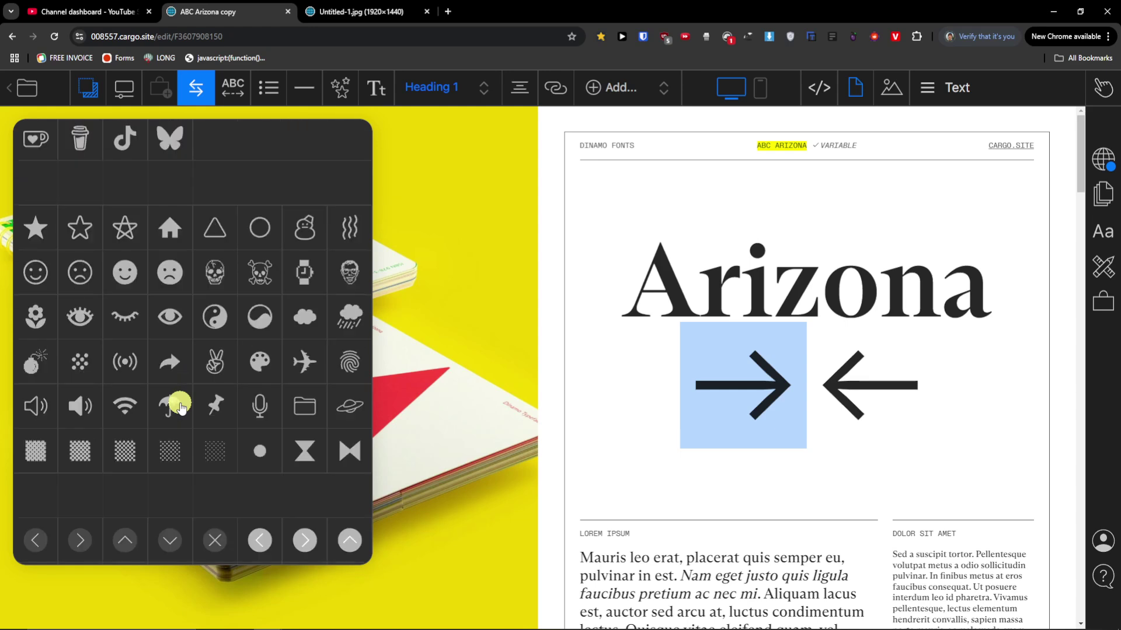
scroll(187, 407, up, 5)
Apply a marquee to both arrow icons and move its settings off the page content
click(863, 388)
double_click(869, 390)
drag(870, 390, 700, 388)
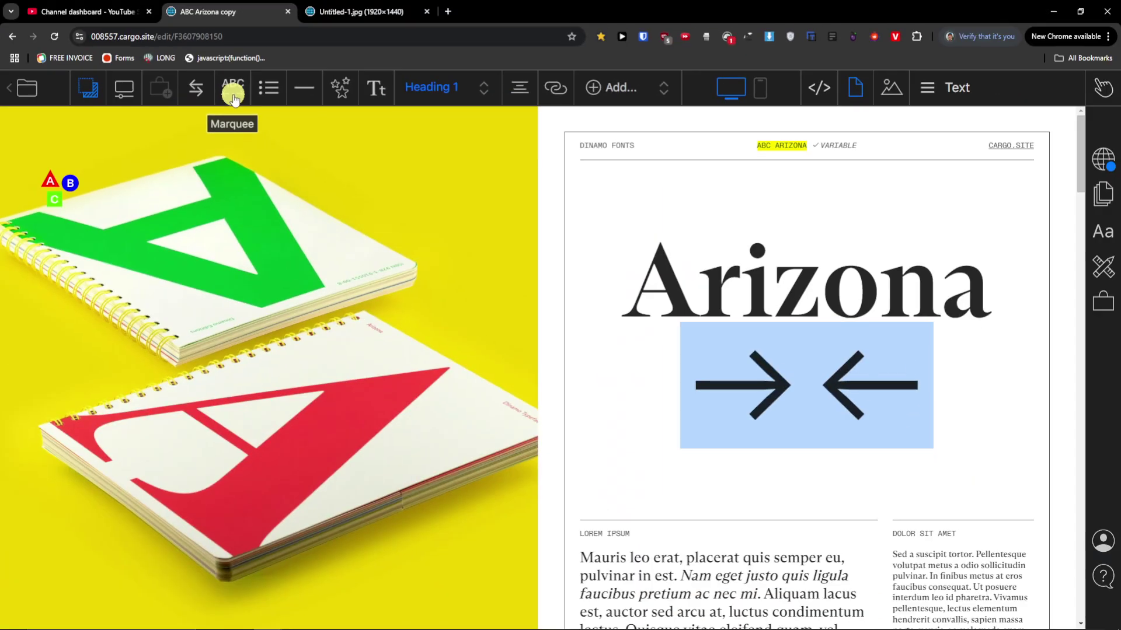
click(234, 93)
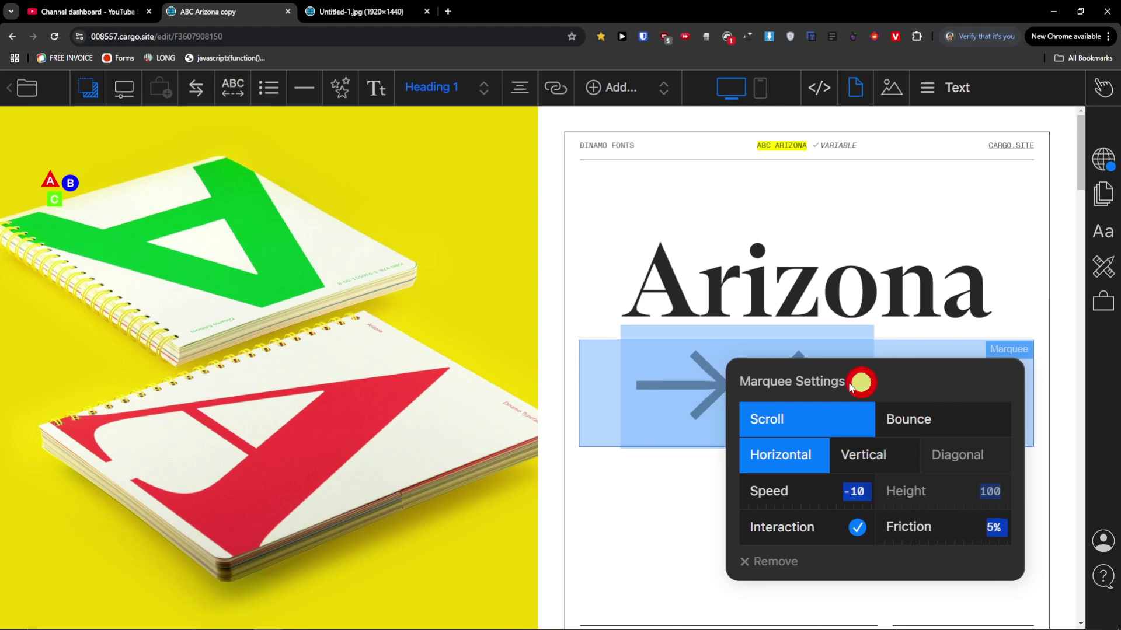
drag(858, 380, 298, 265)
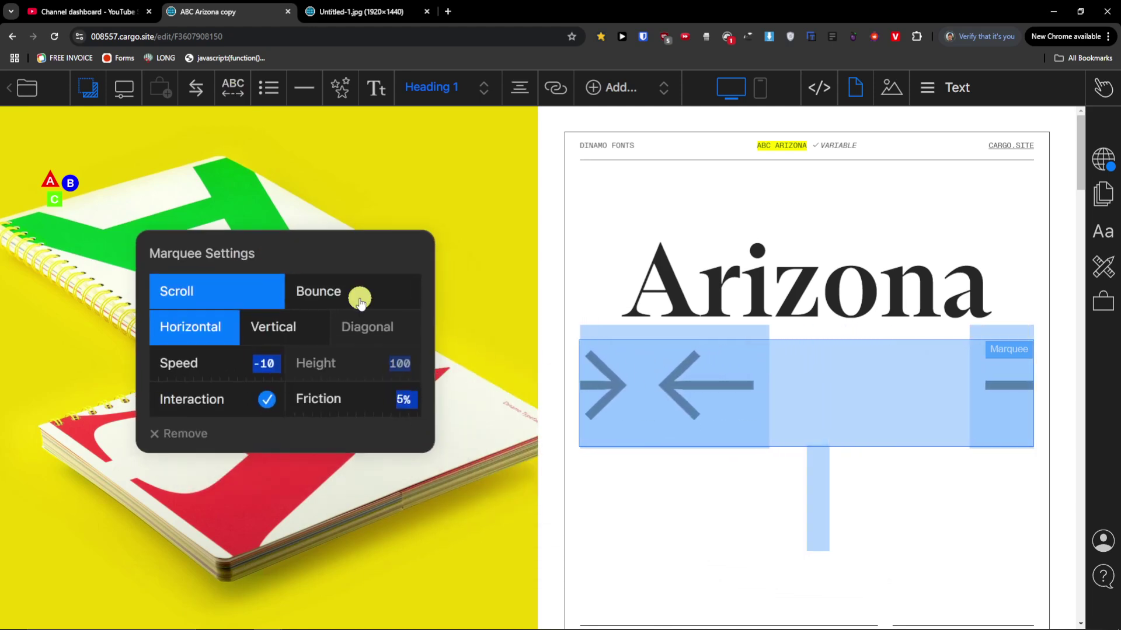
Try the arrow marquee's Bounce mode and vertical scrolling, returning it to horizontal Scroll
click(342, 296)
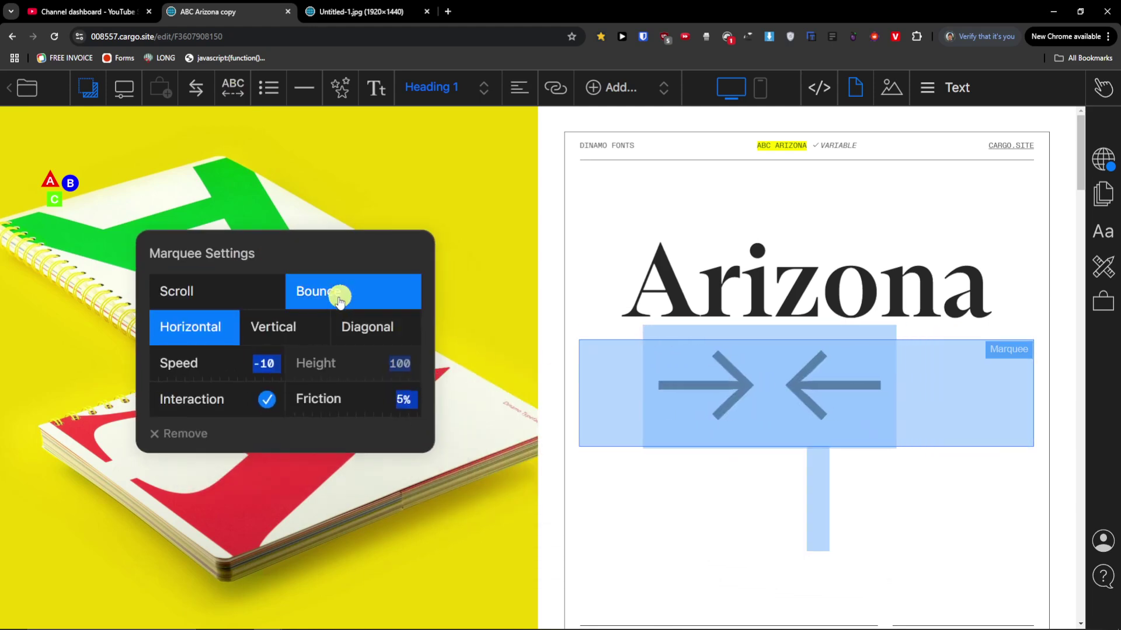
click(213, 295)
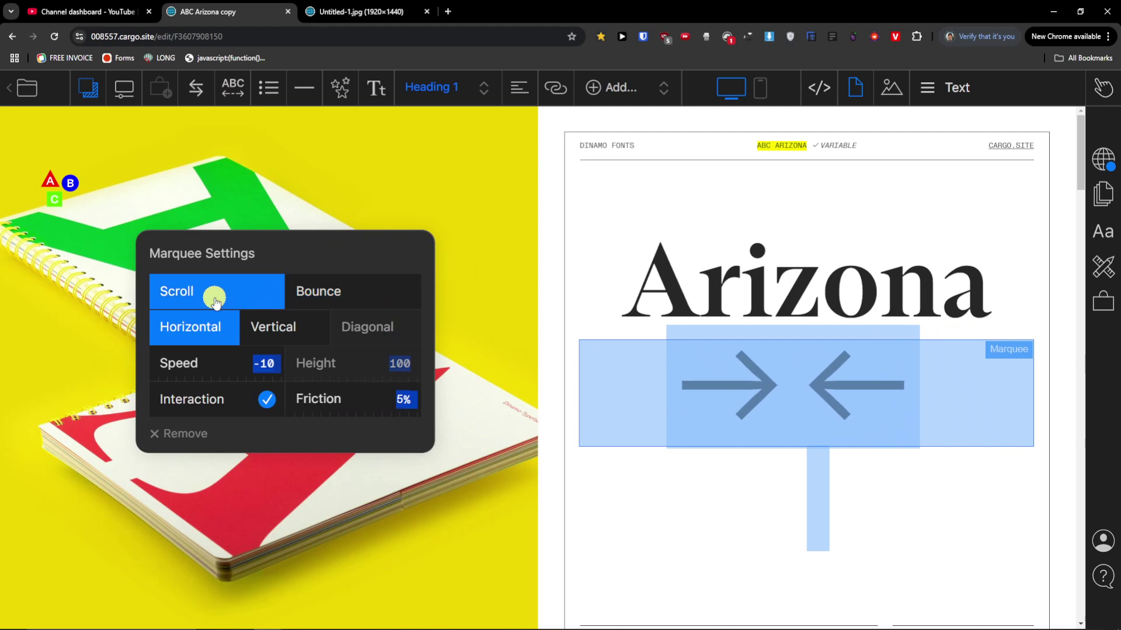
click(270, 325)
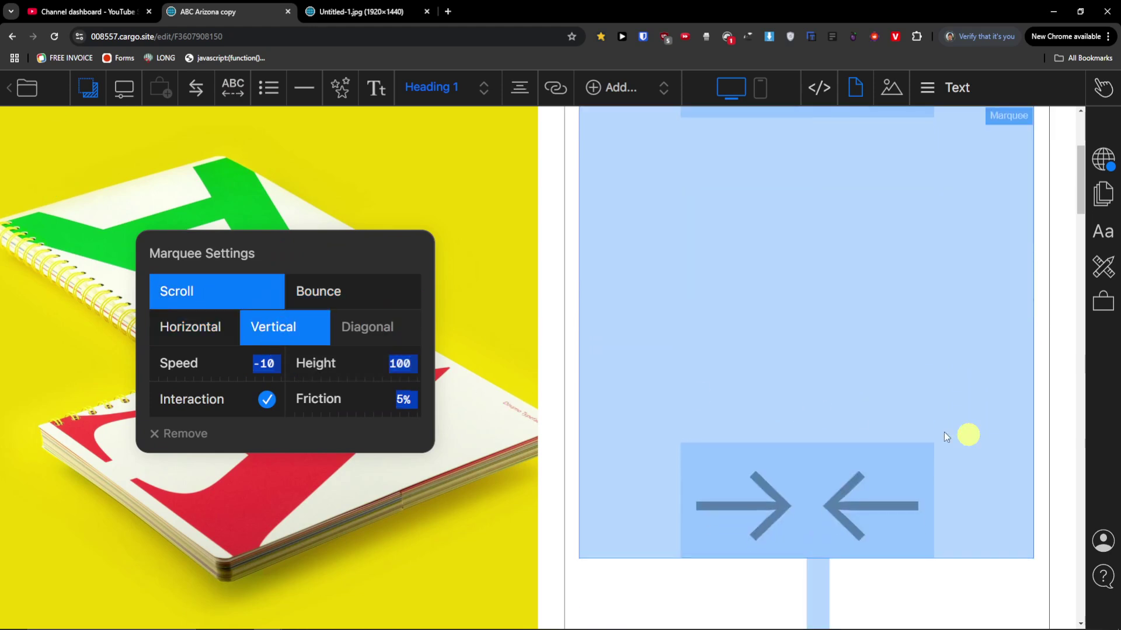
click(188, 327)
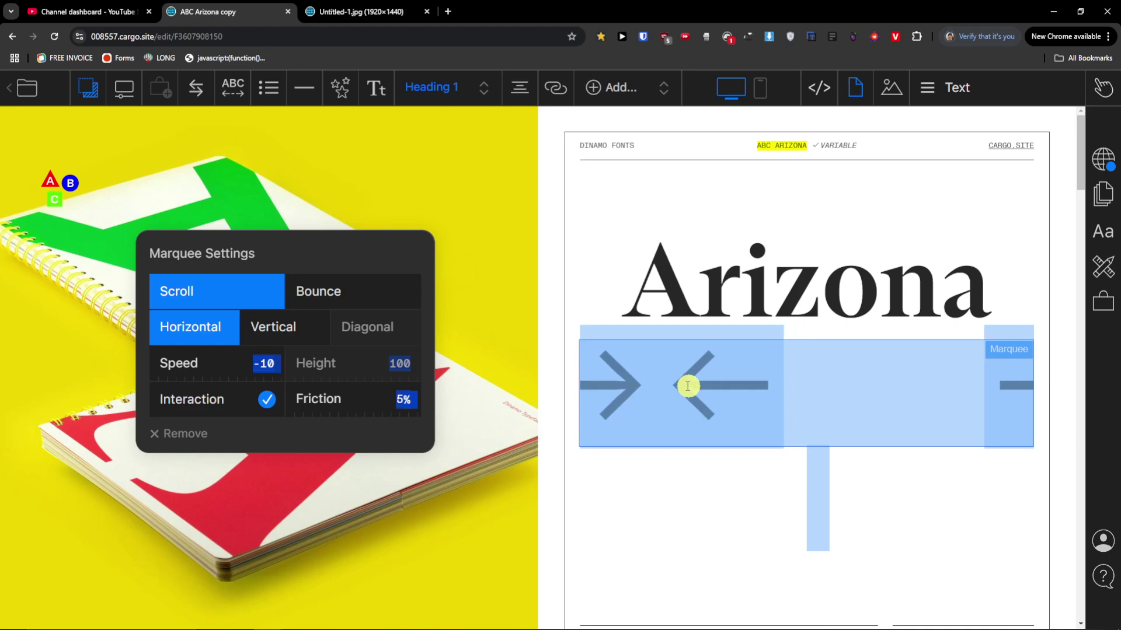
Set the arrow marquee's speed to -25 and change its movement to Bounce
click(261, 363)
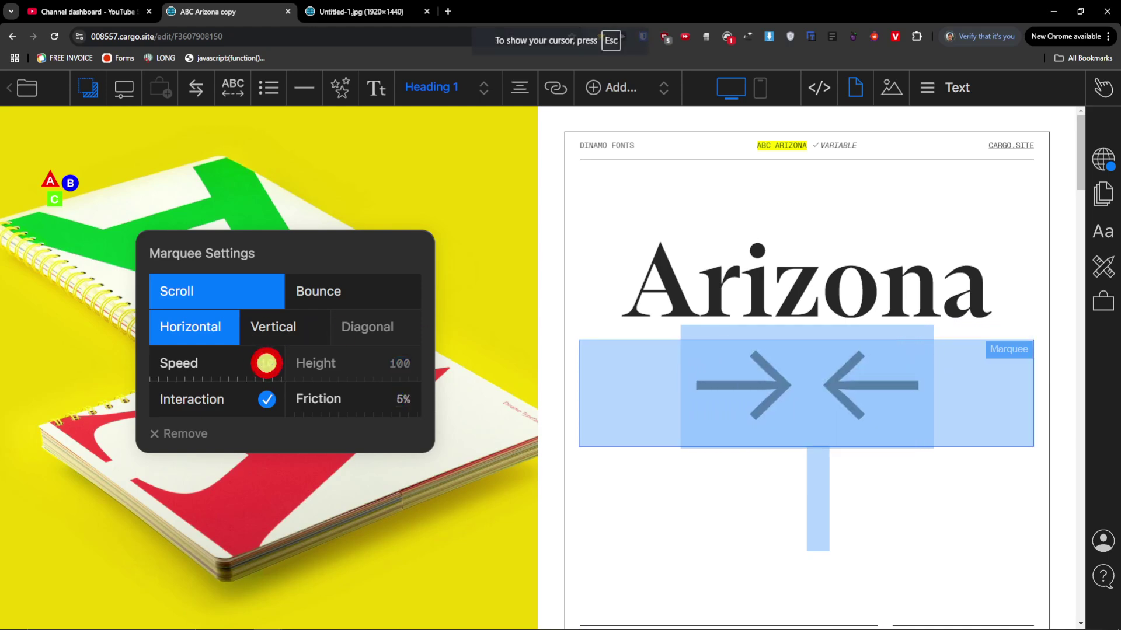
drag(266, 363, 331, 364)
mouse_move(256, 366)
mouse_down()
mouse_move(208, 367)
mouse_move(277, 368)
mouse_move(249, 359)
mouse_up()
click(261, 365)
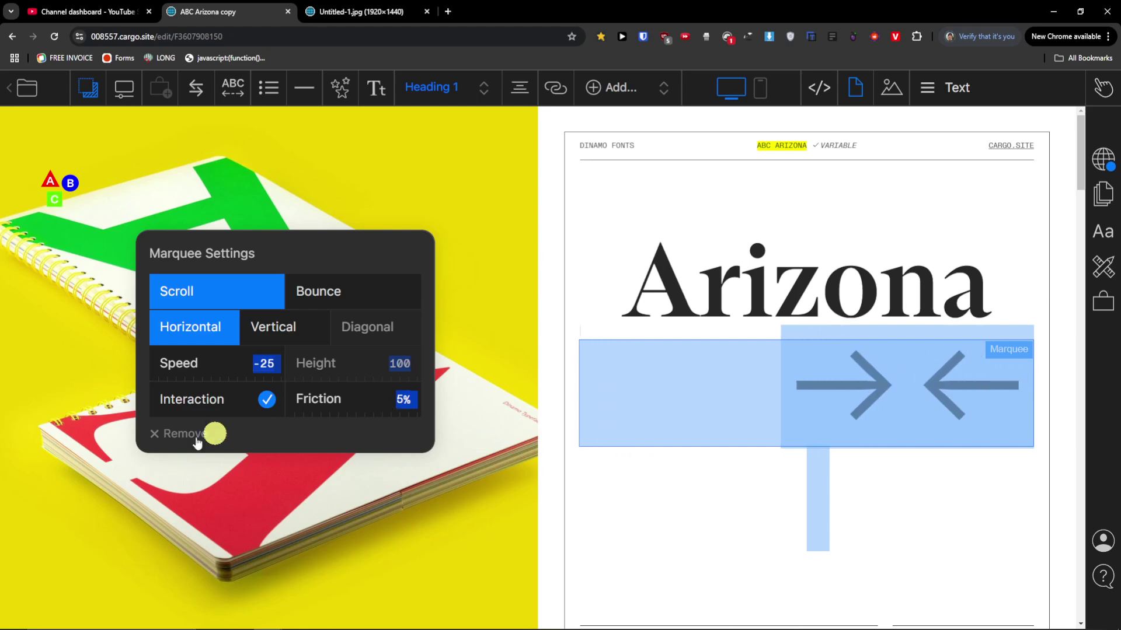
click(340, 303)
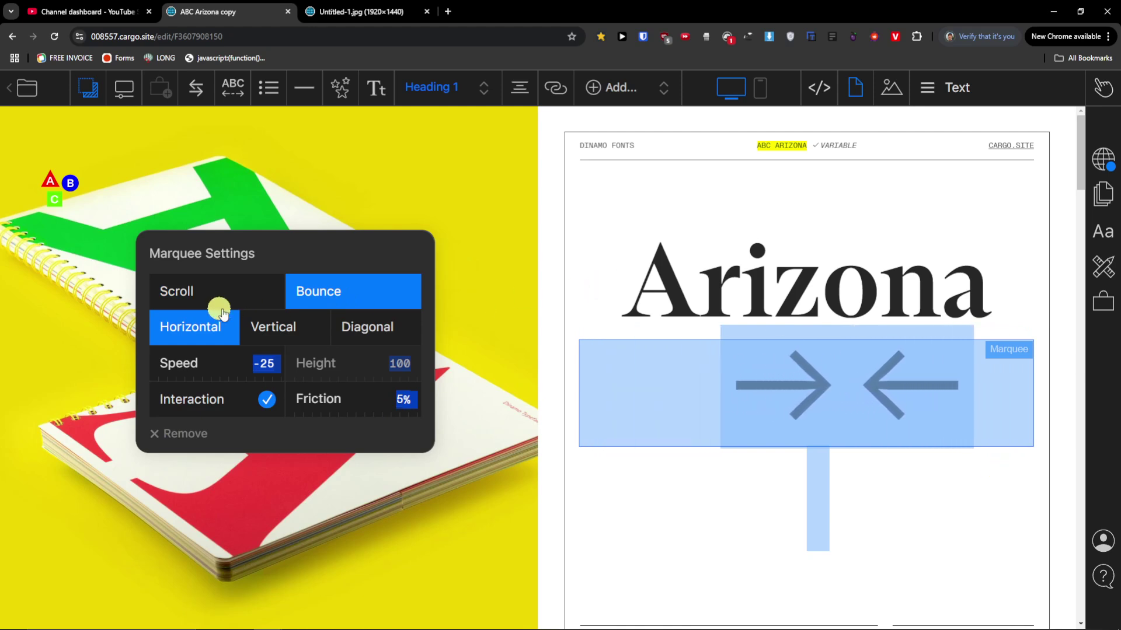
Apply a horizontally scrolling marquee to the Arizona heading and view it running with its settings closed
drag(705, 271, 970, 280)
click(233, 87)
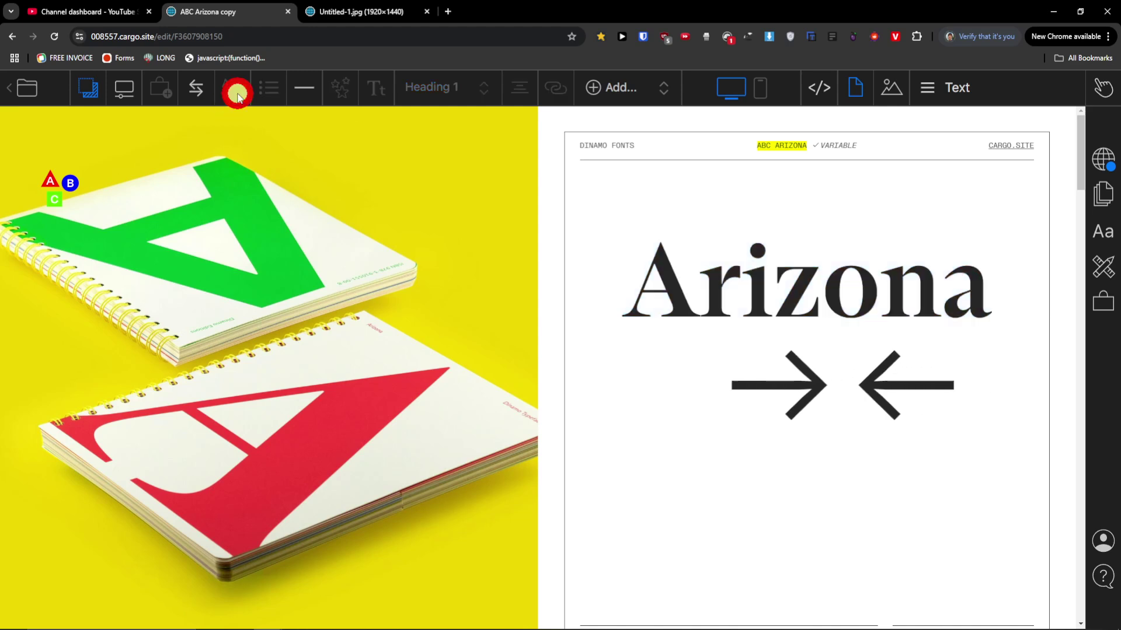
click(830, 310)
drag(509, 265, 128, 258)
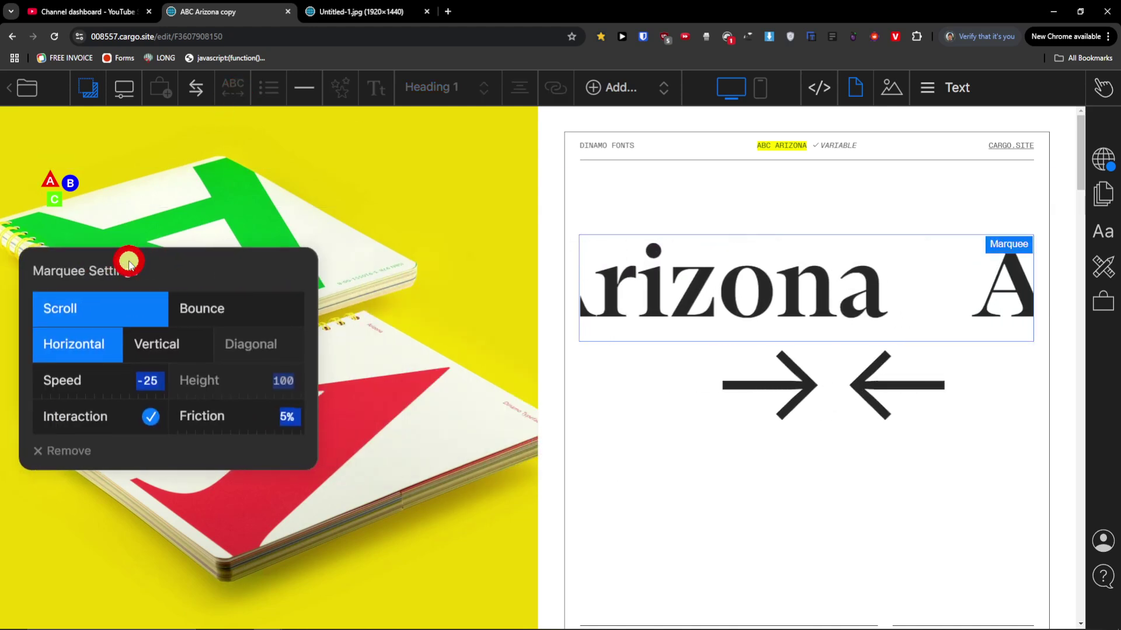
click(741, 489)
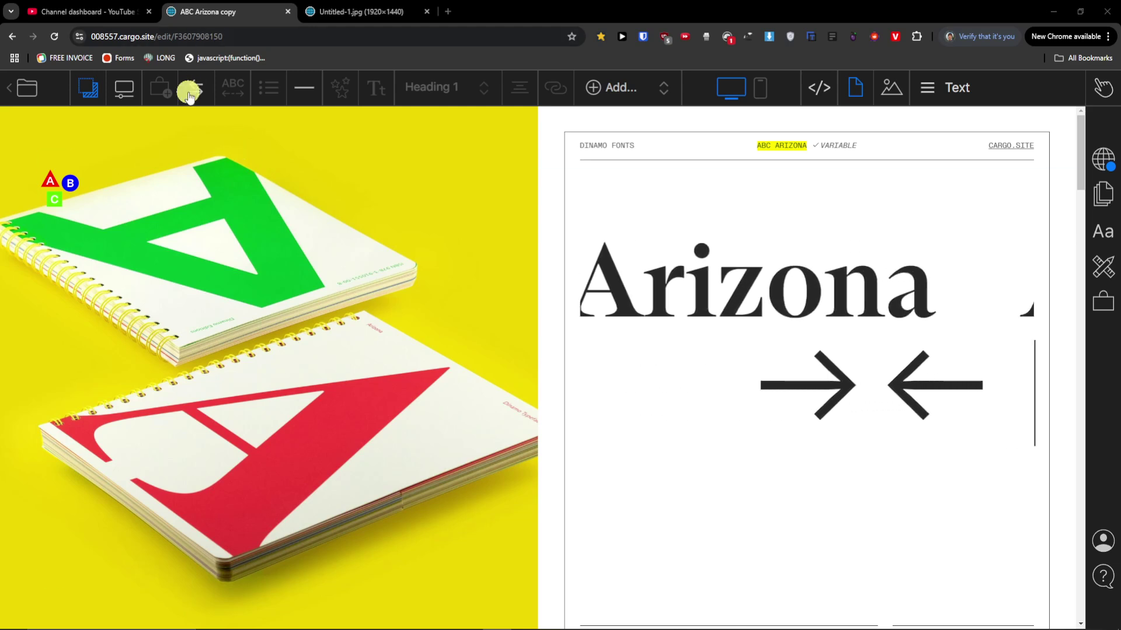
click(631, 267)
double_click(631, 267)
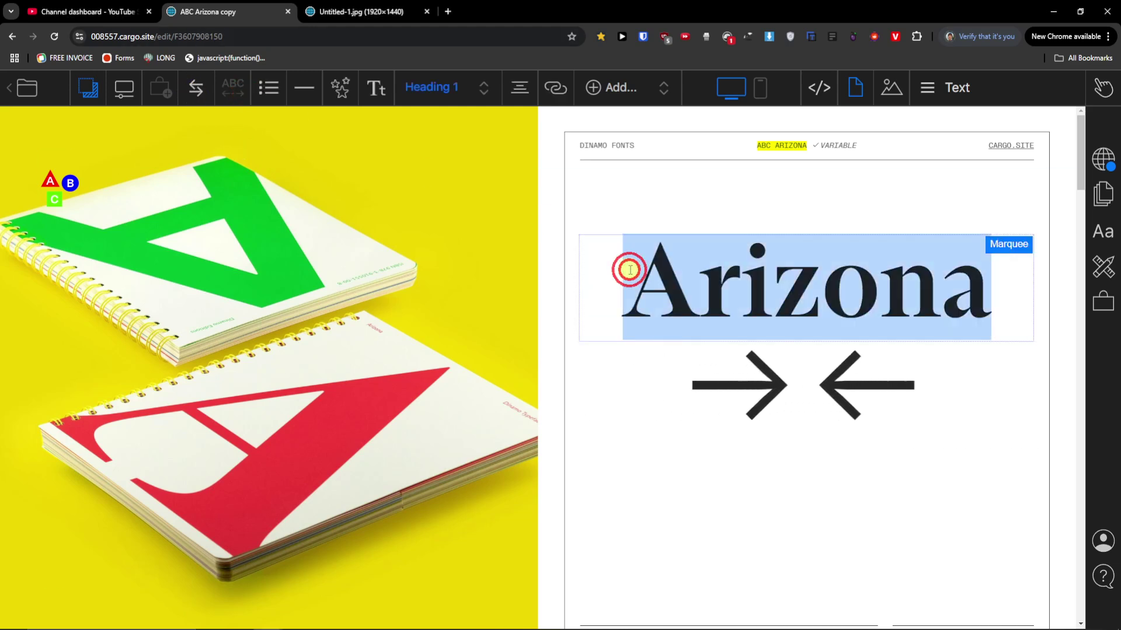
Format the first paragraph under Lorem Ipsum as a bulleted list, and change it to a numbered list
scroll(641, 402, down, 5)
drag(581, 309, 674, 332)
click(278, 105)
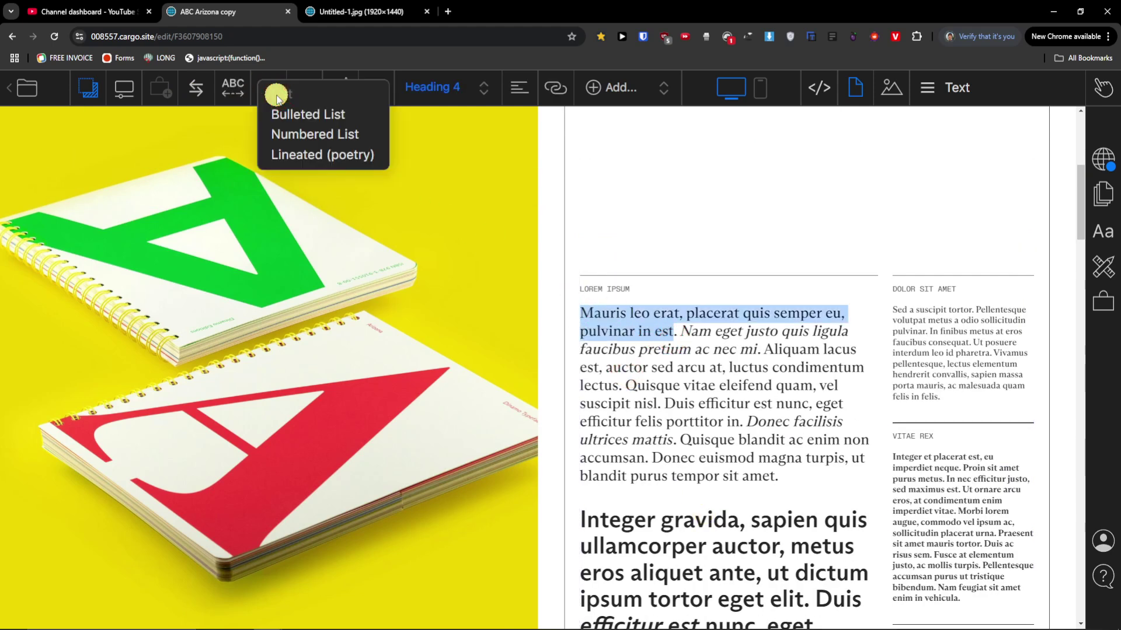
click(282, 113)
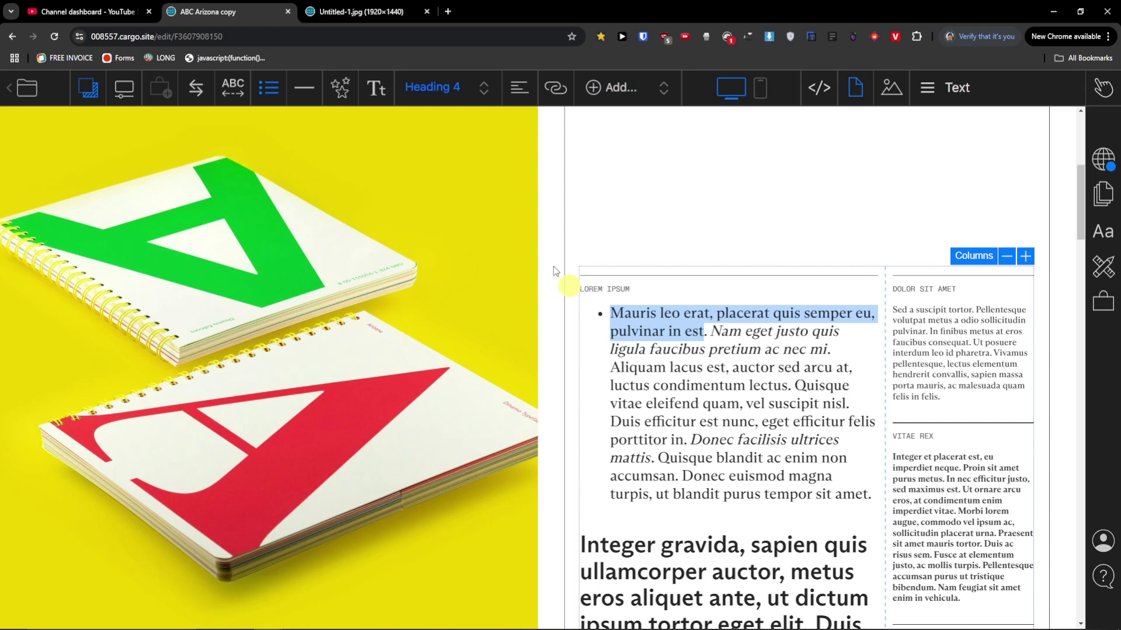
click(278, 86)
click(292, 133)
click(270, 82)
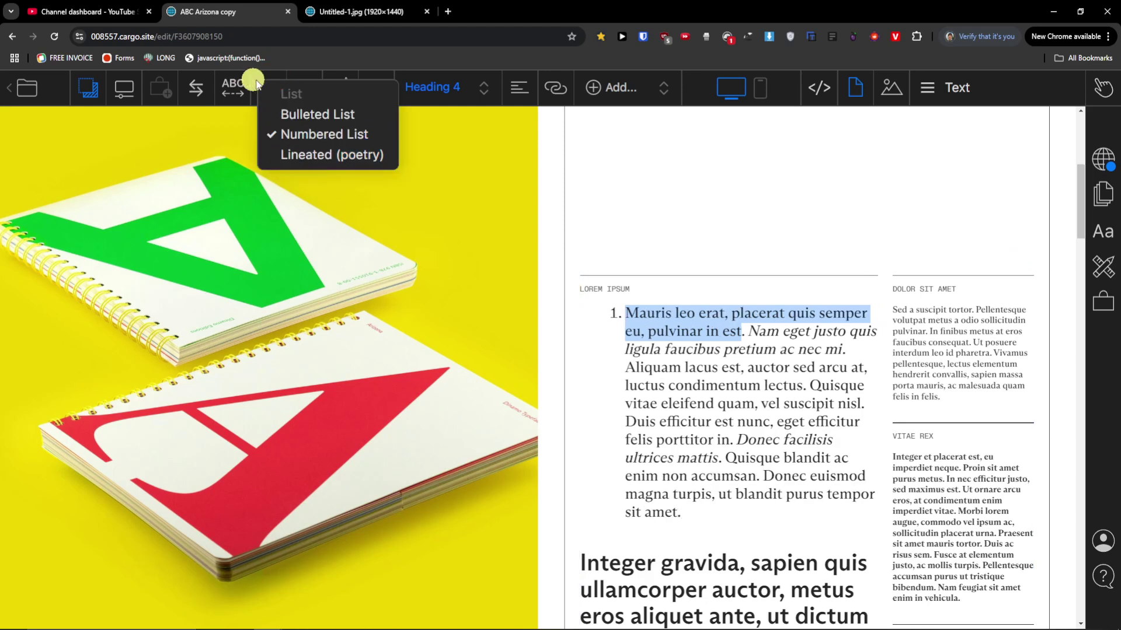
click(252, 83)
Replace the selected opening phrase of the numbered list with horizontal lines, and add another line below the list
click(310, 88)
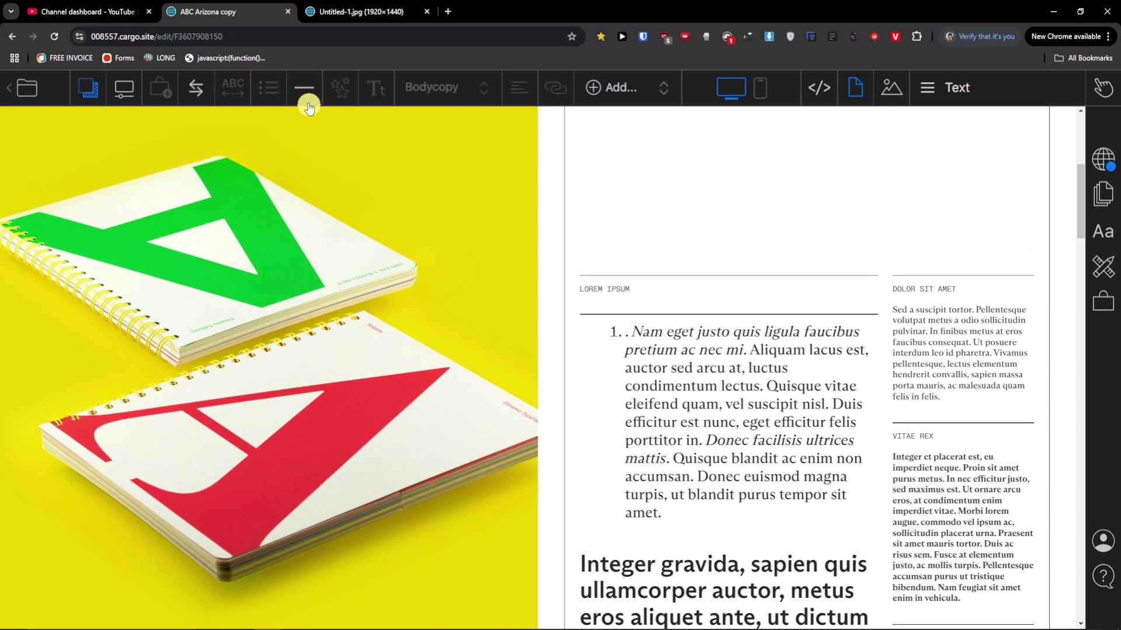
click(641, 489)
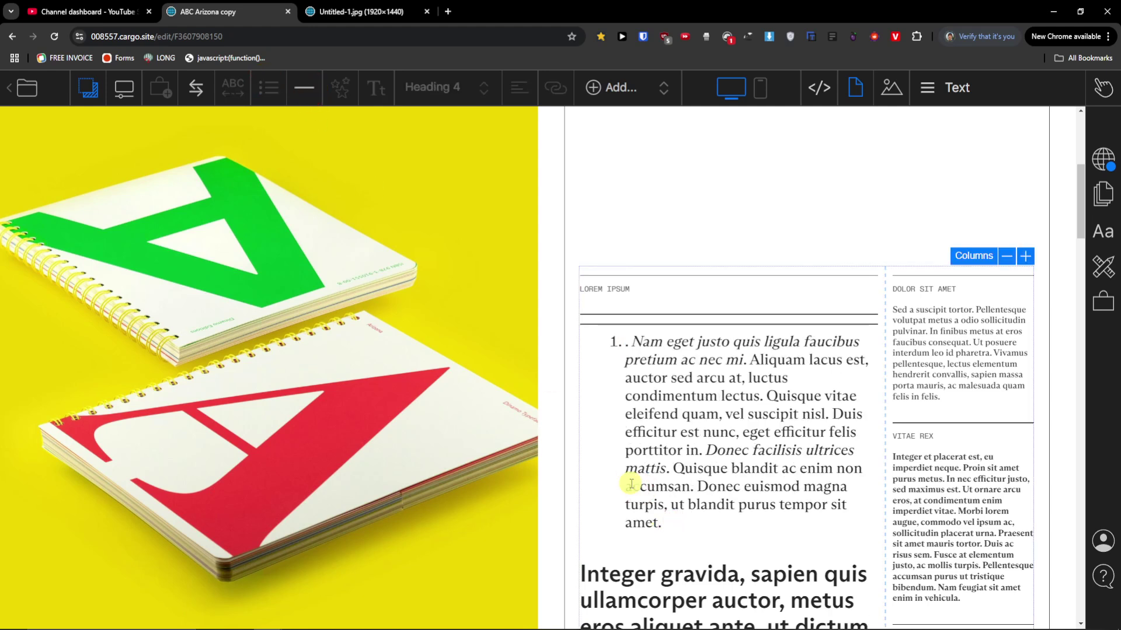
key(Return)
click(303, 87)
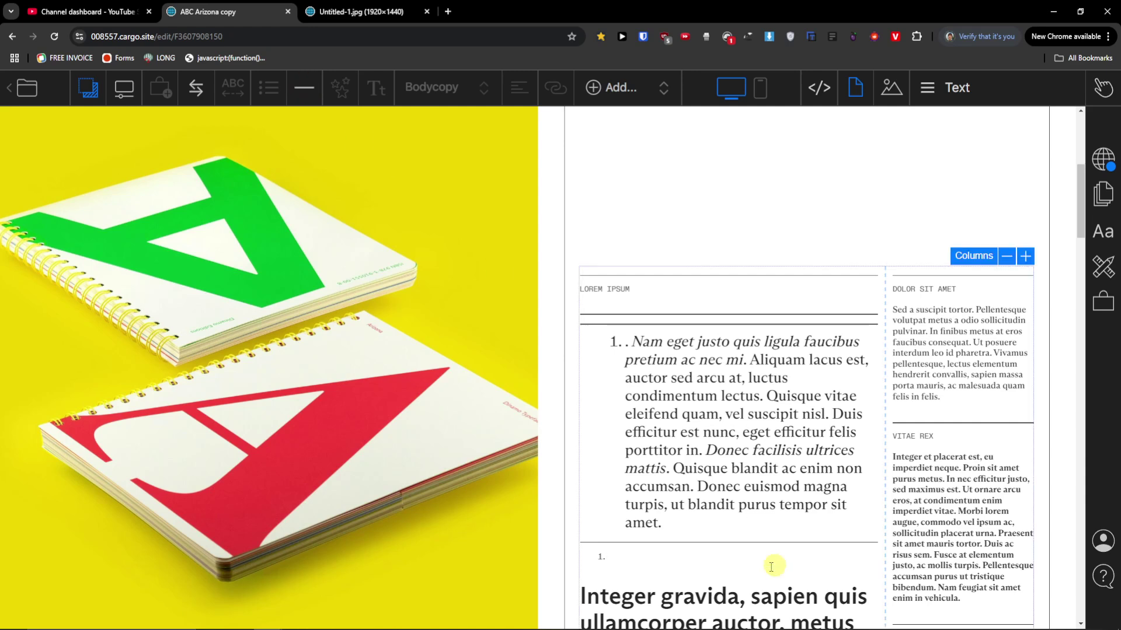
Select the opening words of the "Integer gravida" paragraph and look through the available text effects
scroll(699, 554, down, 2)
scroll(755, 433, down, 4)
scroll(756, 432, up, 2)
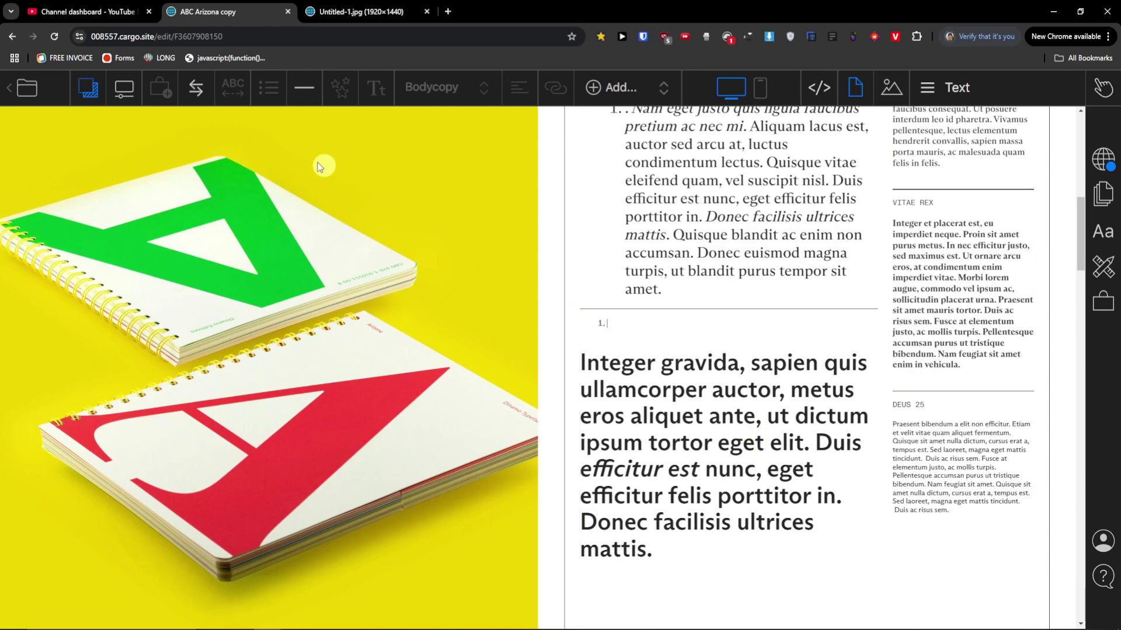
click(671, 394)
drag(588, 365, 739, 369)
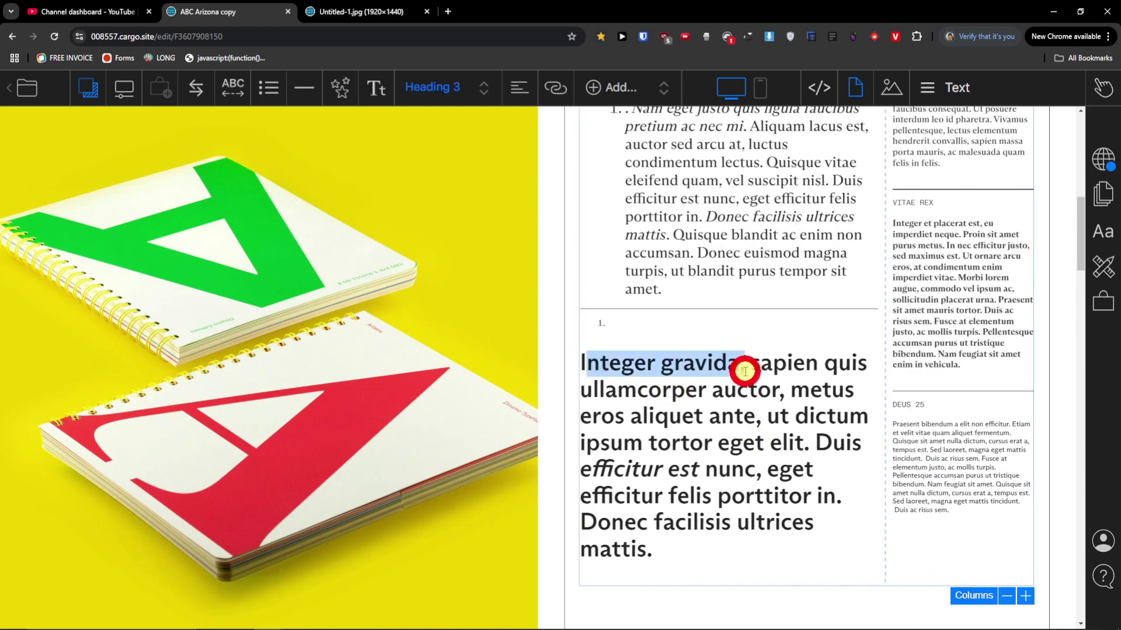
click(344, 92)
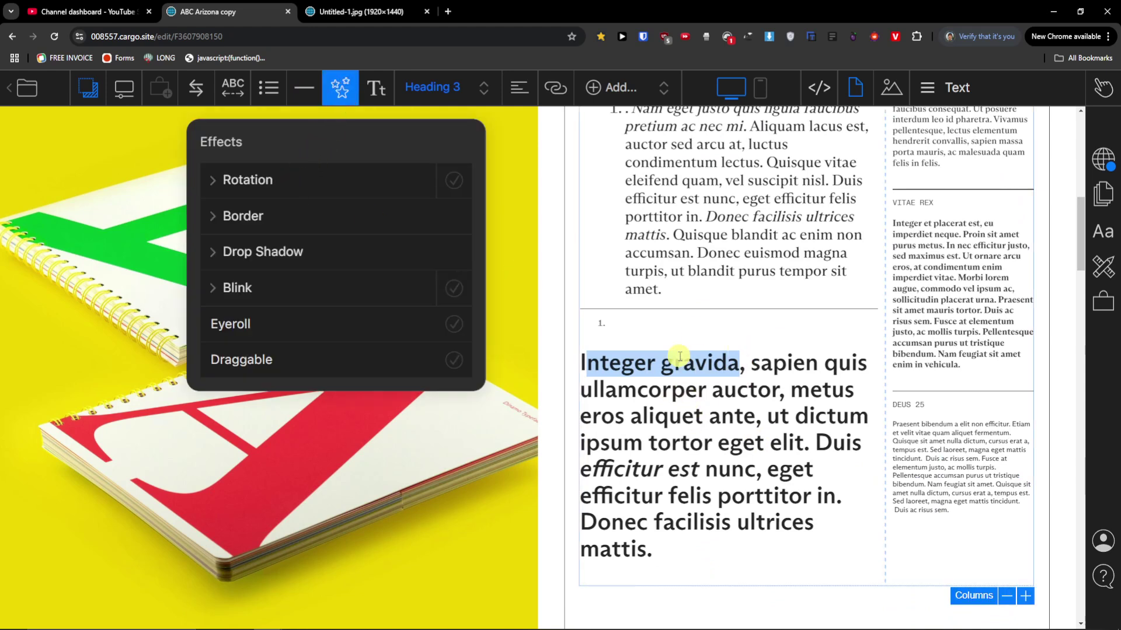
Rotate the whole "Integer gravida" paragraph to 313 and animate its rotation at about -24.1
click(726, 412)
drag(692, 551, 580, 365)
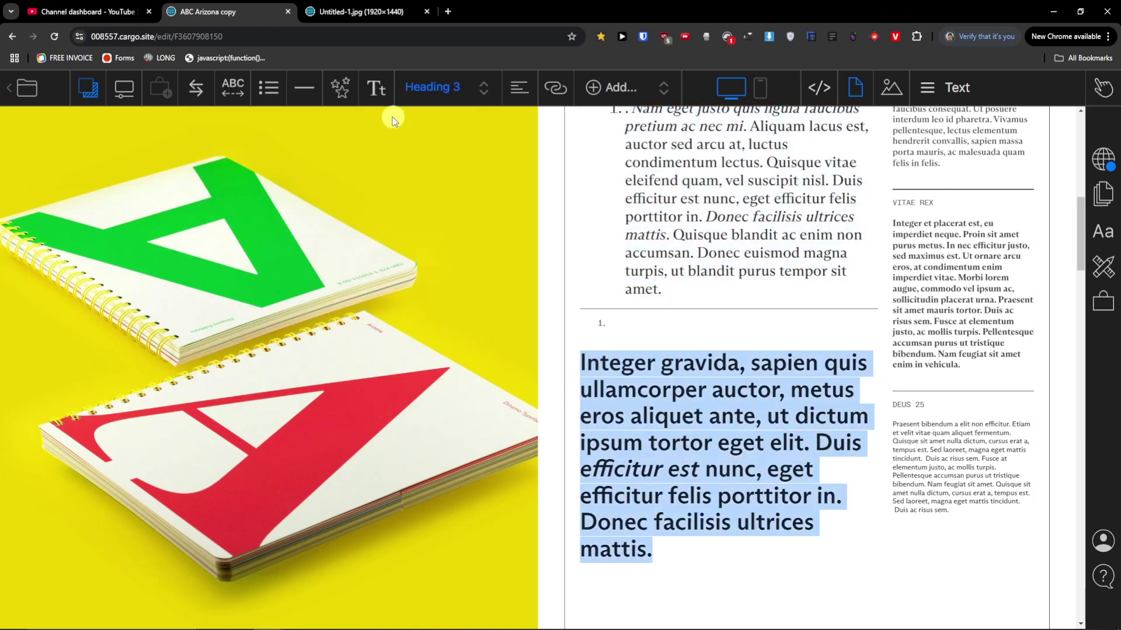
click(336, 92)
click(221, 187)
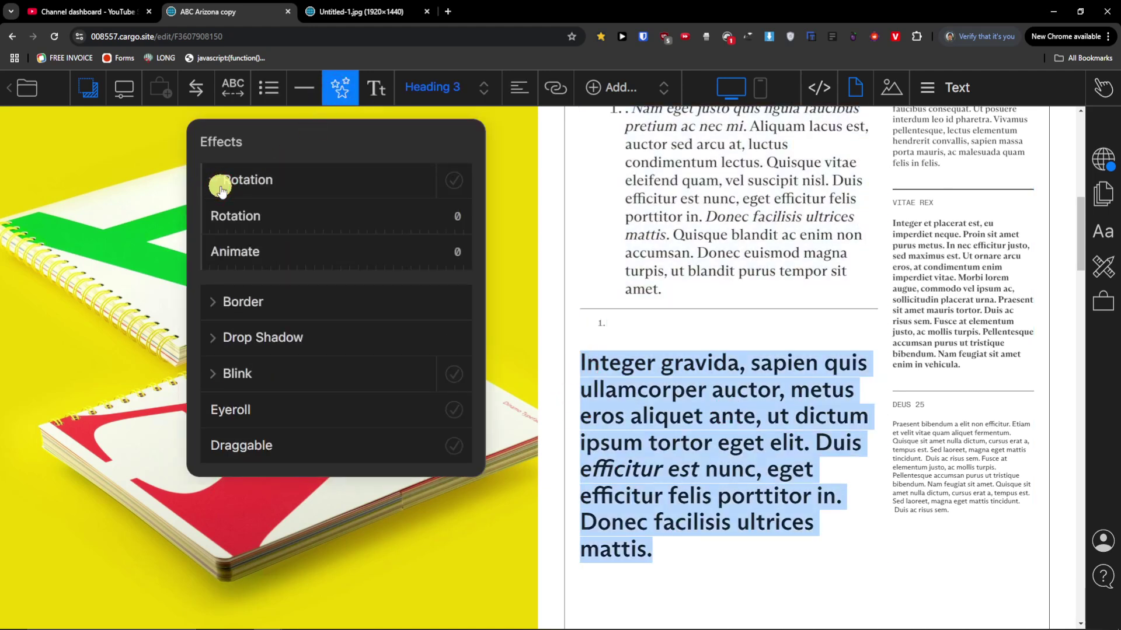
drag(462, 221, 553, 252)
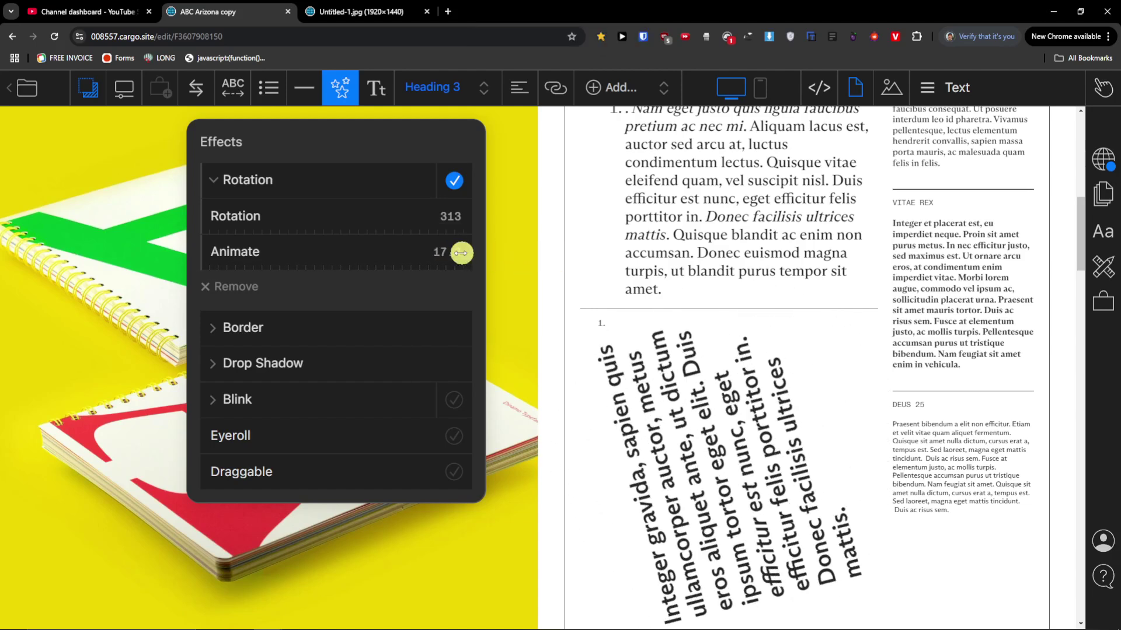
drag(460, 252, 266, 263)
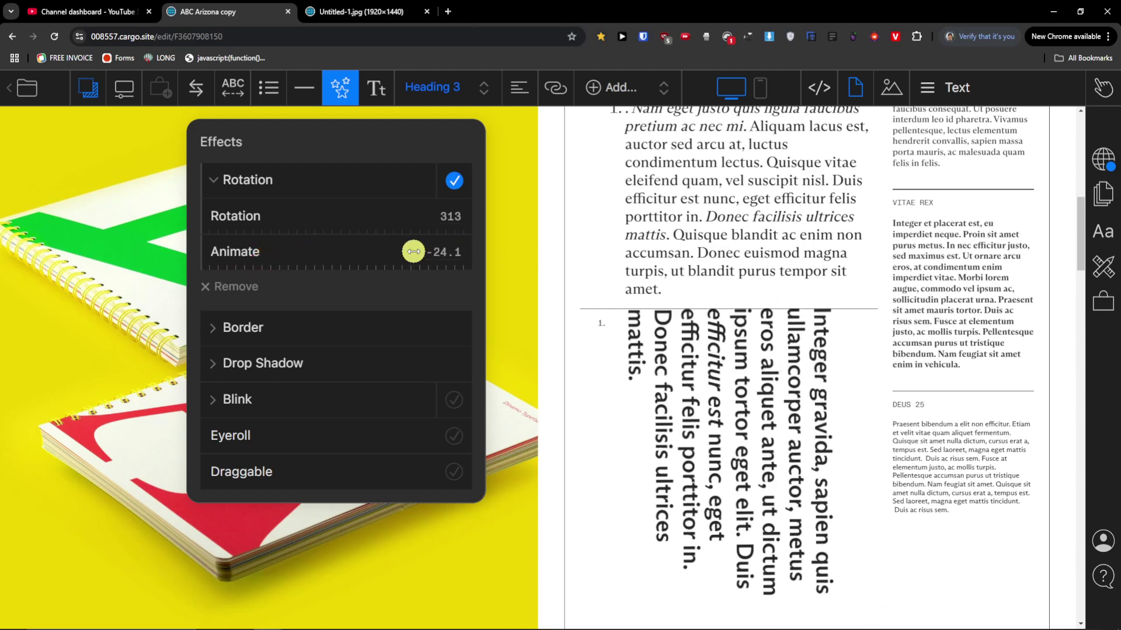
click(520, 246)
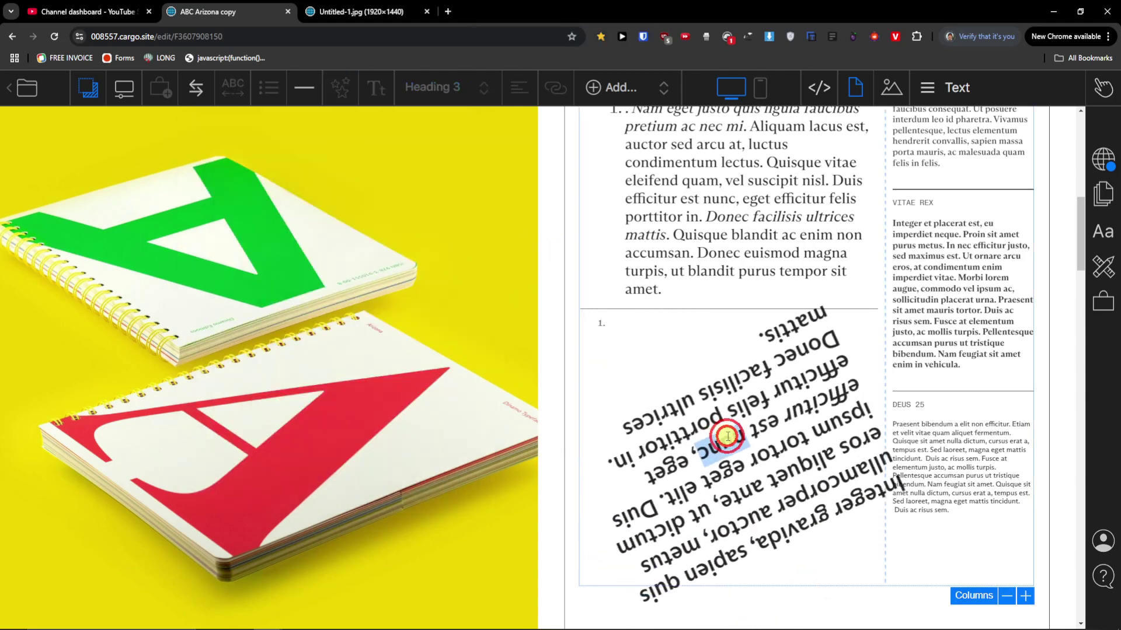
Reselect the spinning "Integer gravida" paragraph and turn off its rotation effect
double_click(738, 443)
click(340, 88)
drag(726, 488, 487, 279)
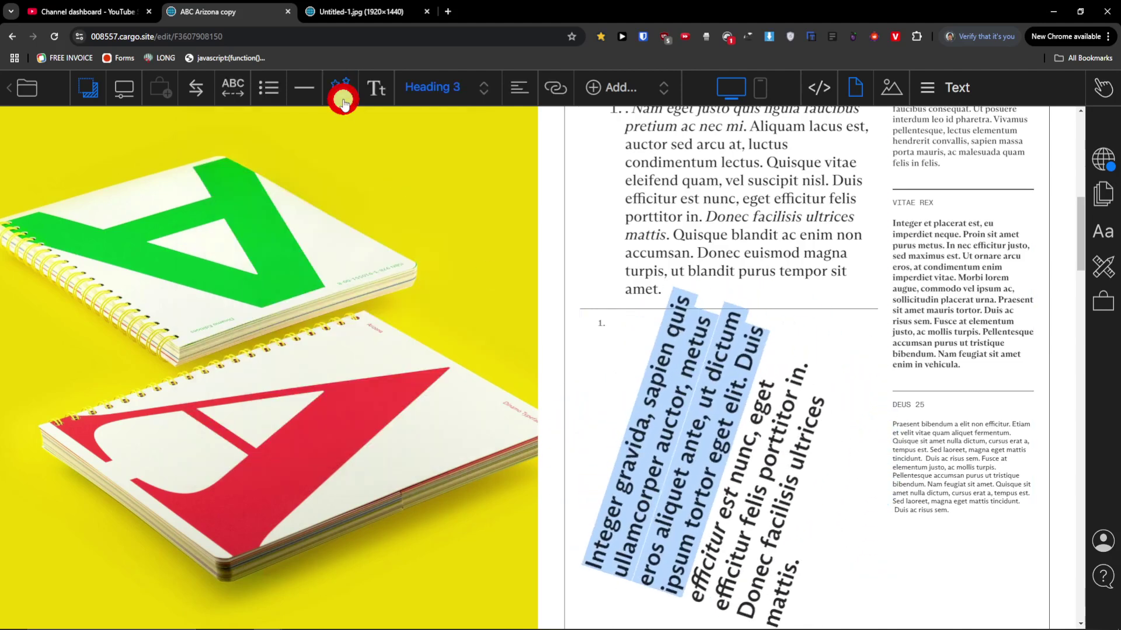
click(340, 89)
click(454, 184)
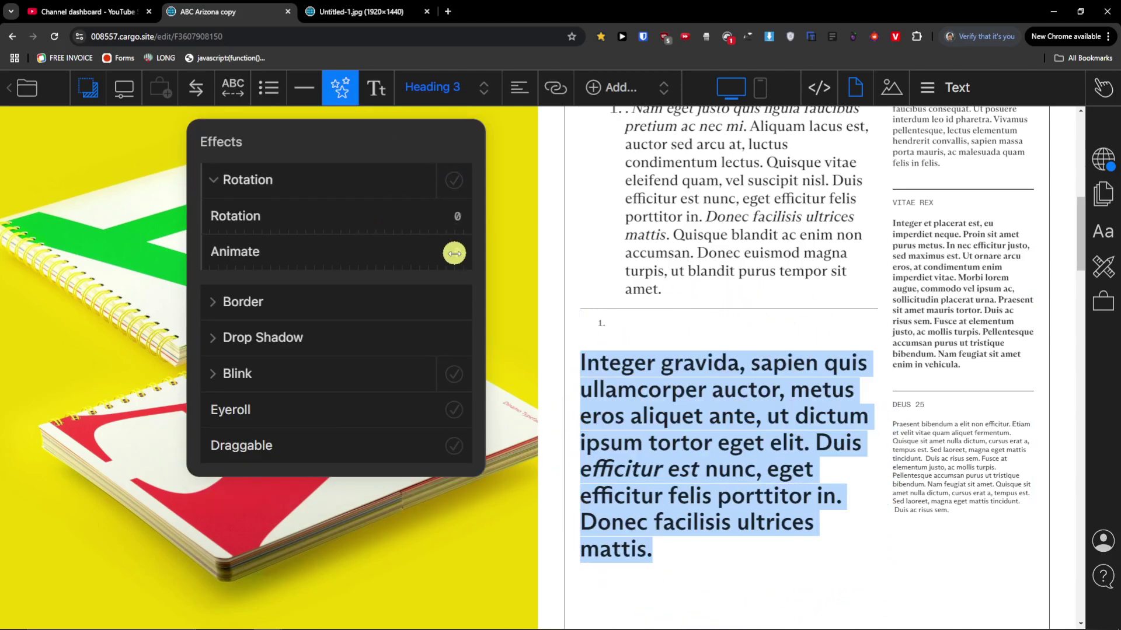
Add a border with a width of 2.1 around the "Integer gravida" paragraph and view its color options
click(210, 305)
drag(430, 338, 496, 358)
click(448, 382)
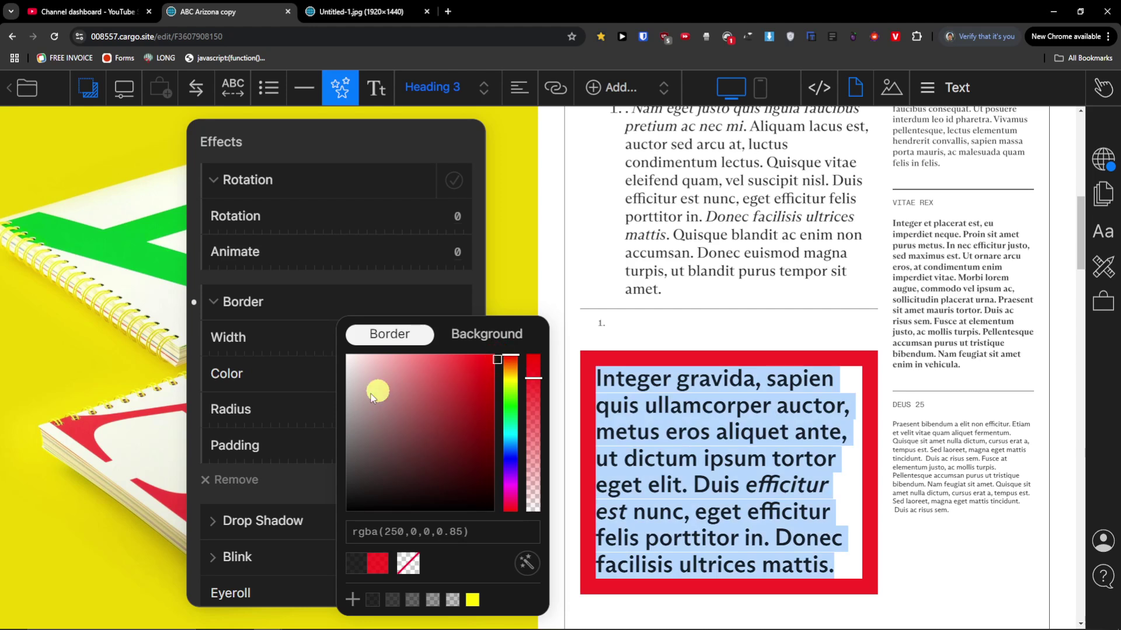
click(307, 408)
Try rounding the border's corners, reset the radius to 0, and set the padding to 0.3
drag(434, 410, 360, 418)
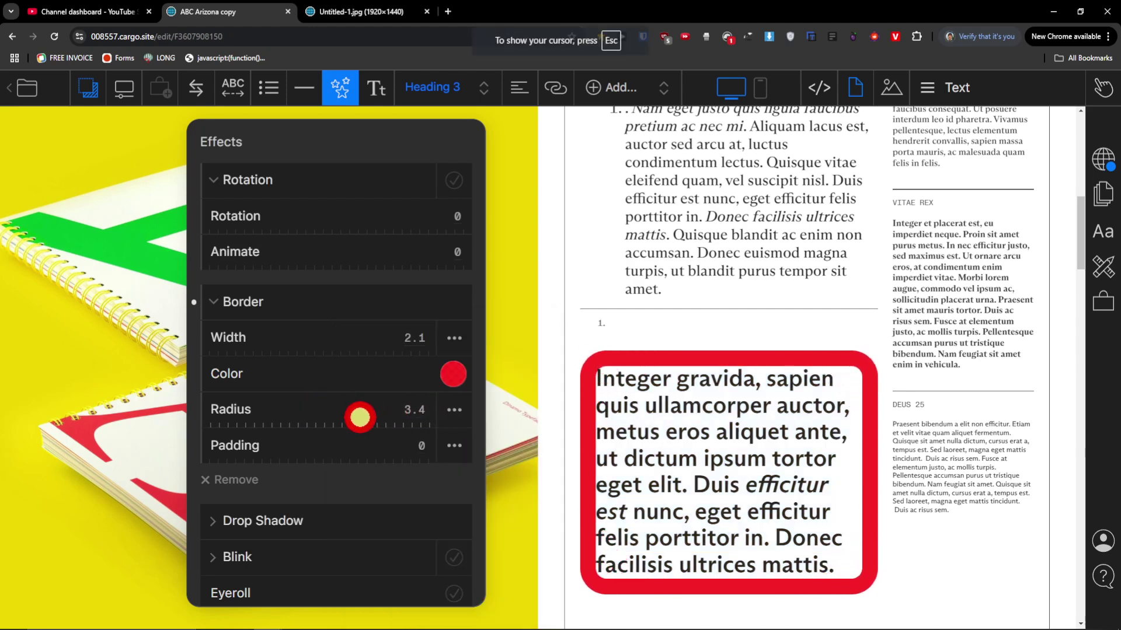
drag(421, 448, 445, 450)
scroll(443, 450, down, 1)
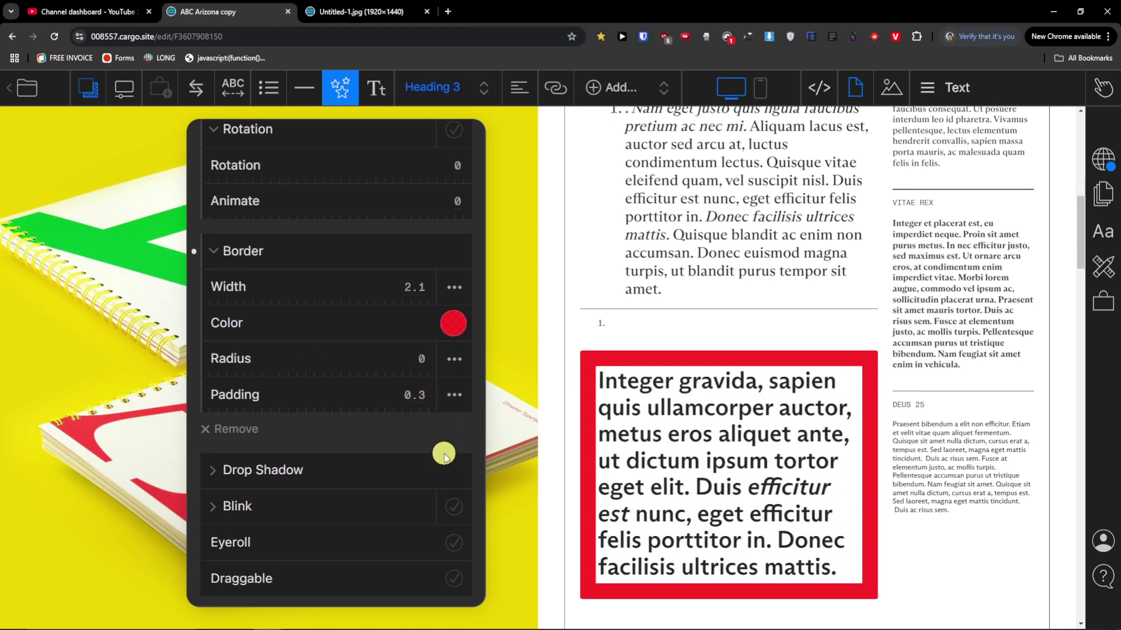
Give the "Integer gravida" paragraph a drop shadow with an offset of 9.2 and a blur of 0.9
click(222, 467)
scroll(250, 457, down, 2)
drag(401, 388, 453, 388)
scroll(629, 408, down, 2)
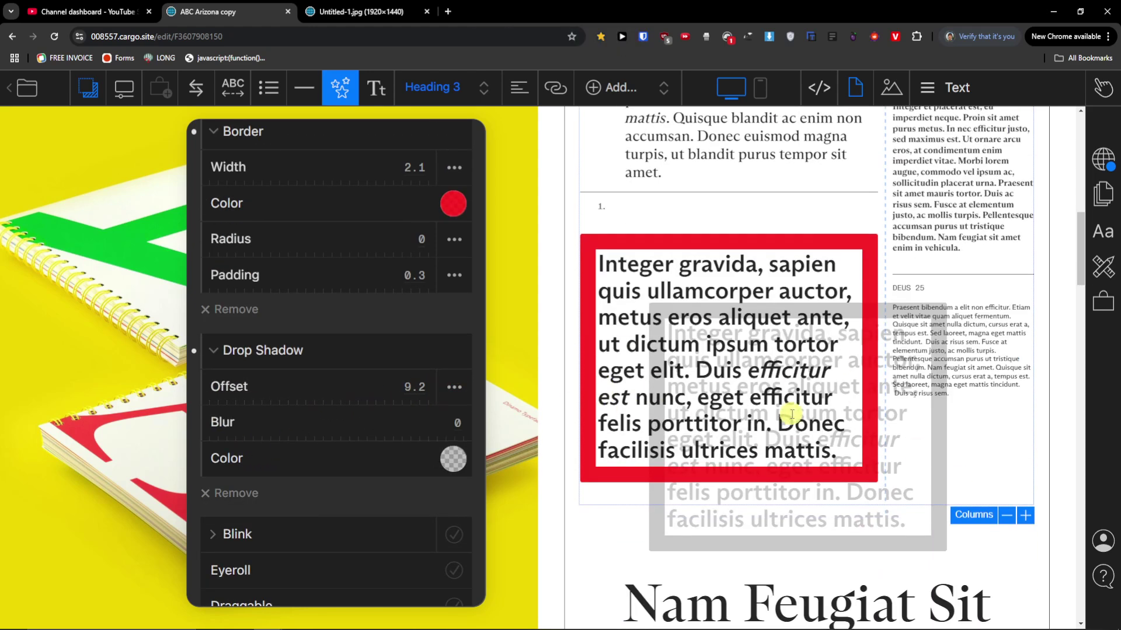
mouse_move(447, 418)
mouse_down()
mouse_move(518, 408)
mouse_move(413, 409)
mouse_move(474, 415)
mouse_move(447, 414)
mouse_up()
Turn on the blink effect for the "Integer gravida" paragraph and set its speed to 1.3
scroll(364, 405, down, 1)
click(305, 504)
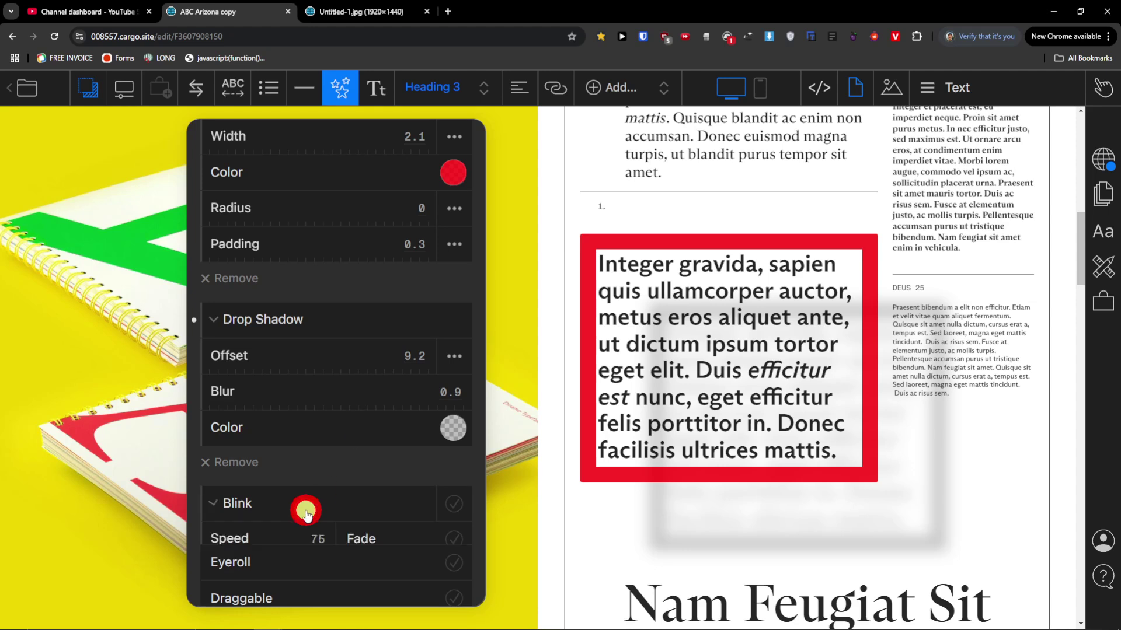
scroll(300, 503, down, 2)
click(297, 496)
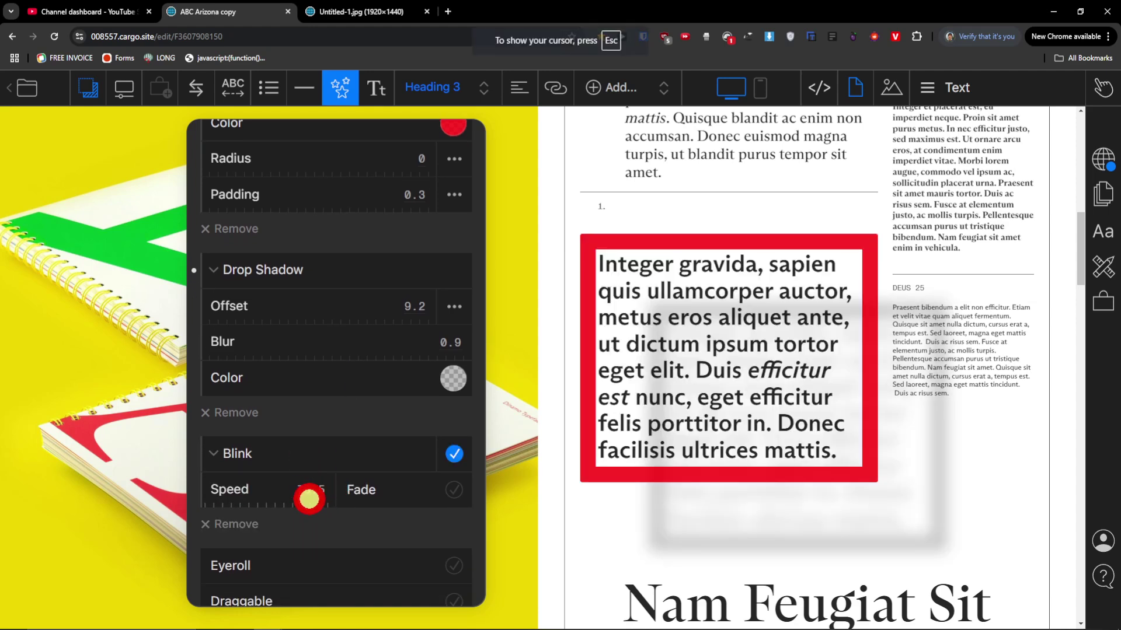
mouse_move(315, 497)
mouse_down()
mouse_move(335, 501)
mouse_move(338, 432)
mouse_move(362, 358)
mouse_move(349, 501)
mouse_move(314, 508)
mouse_up()
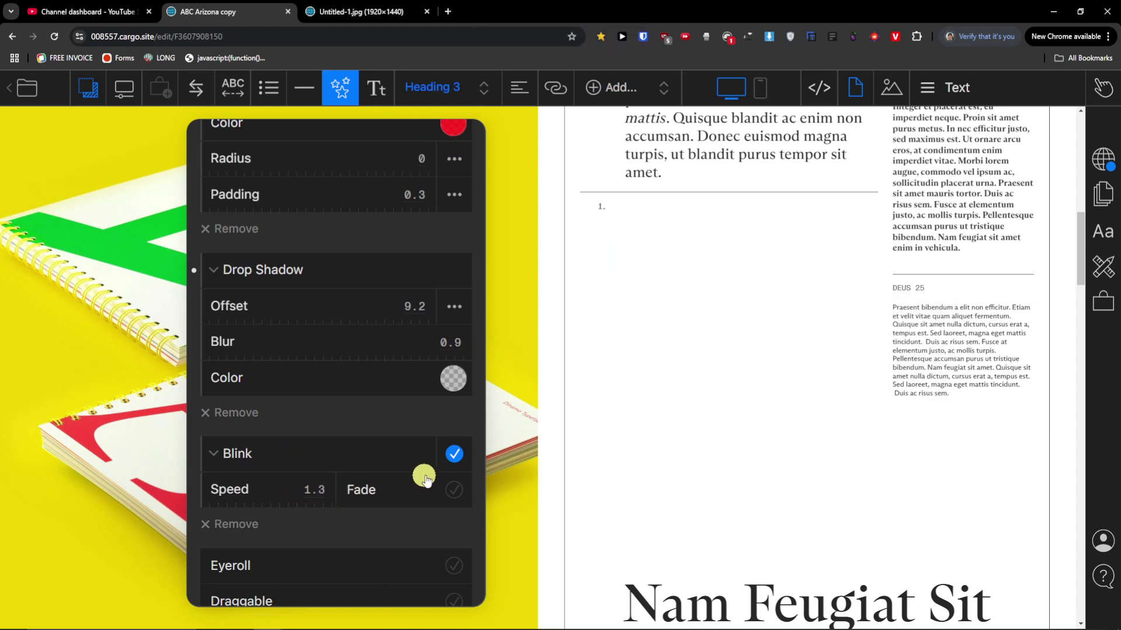
Try fading the blink at a speed of 9.7, and turn the blink effect off
click(450, 490)
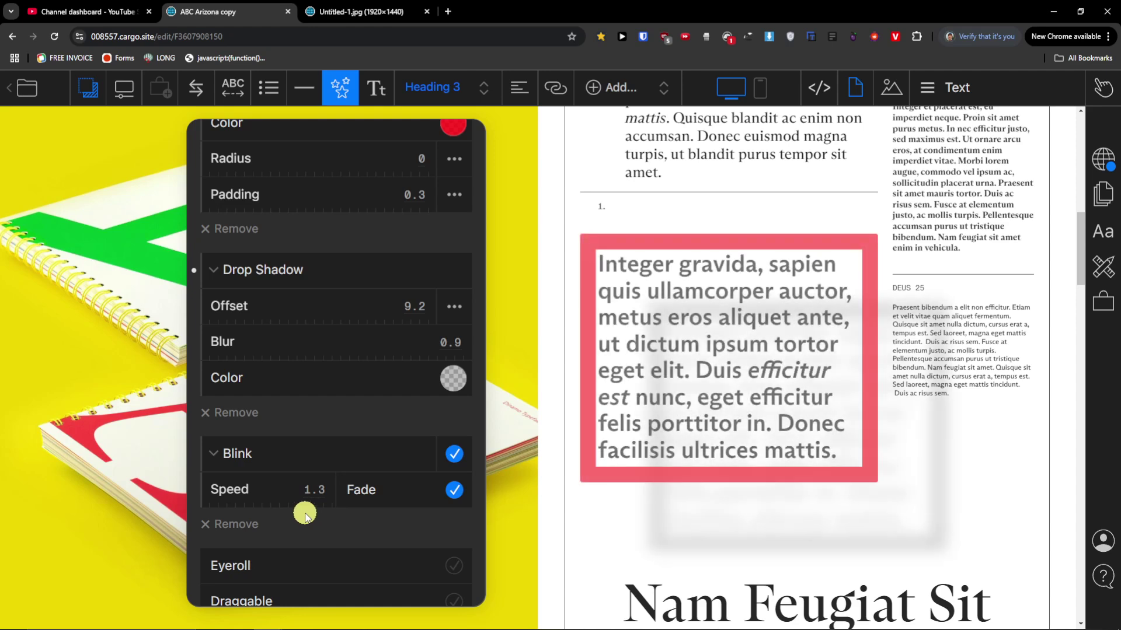
drag(320, 501, 374, 500)
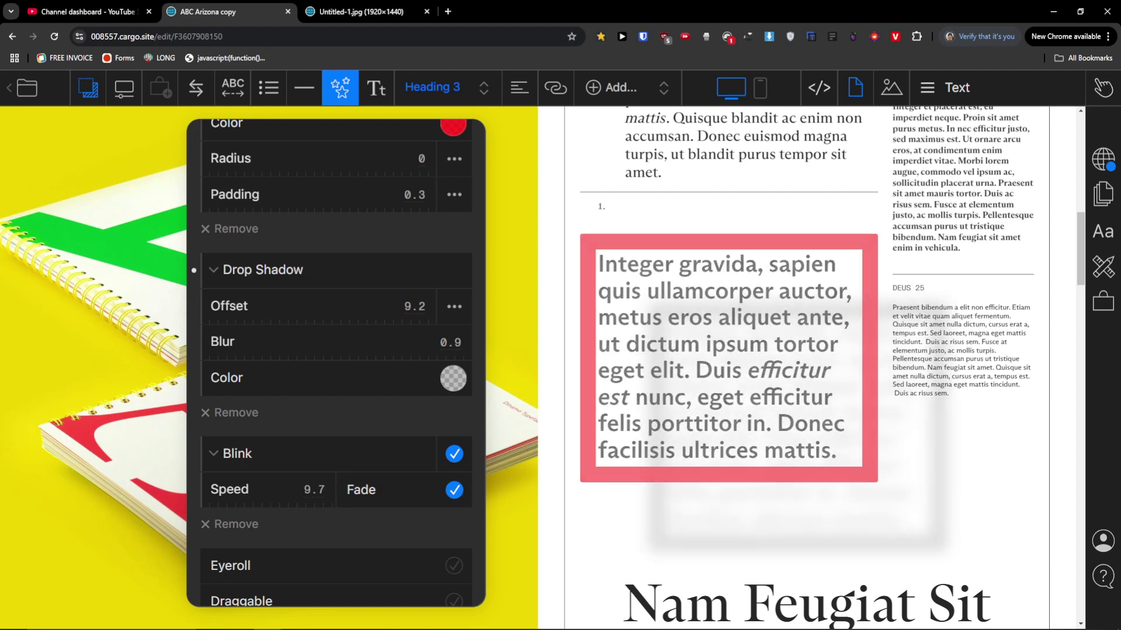
click(450, 453)
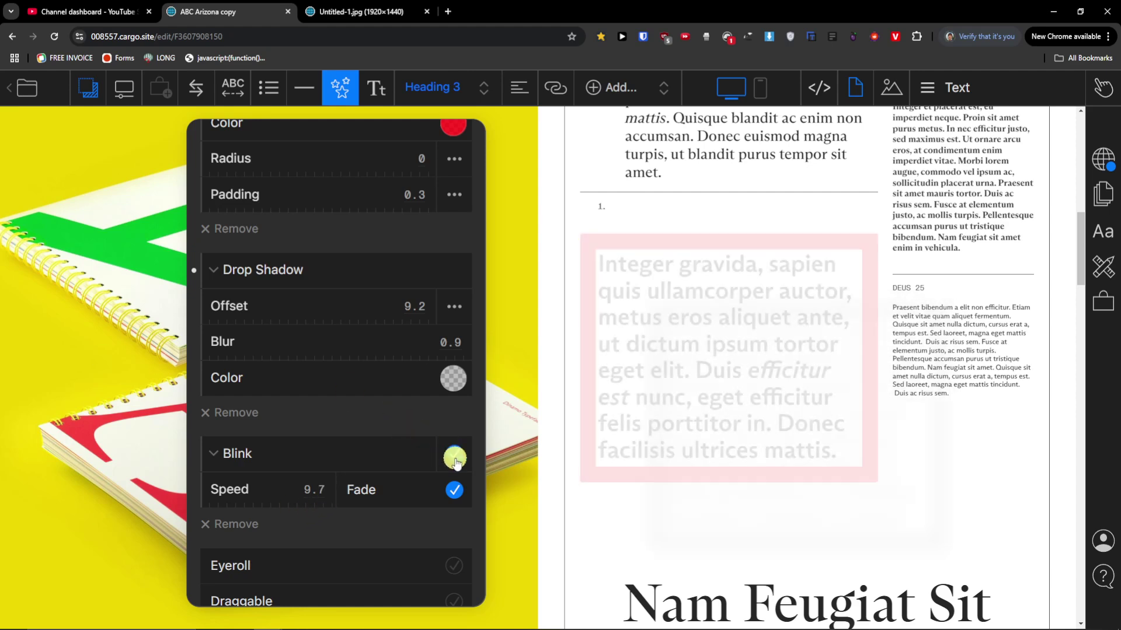
click(455, 459)
Turn on the eyeroll and draggable effects for the "Integer gravida" paragraph and test them on the page
click(450, 532)
click(266, 542)
click(387, 545)
click(415, 567)
click(680, 382)
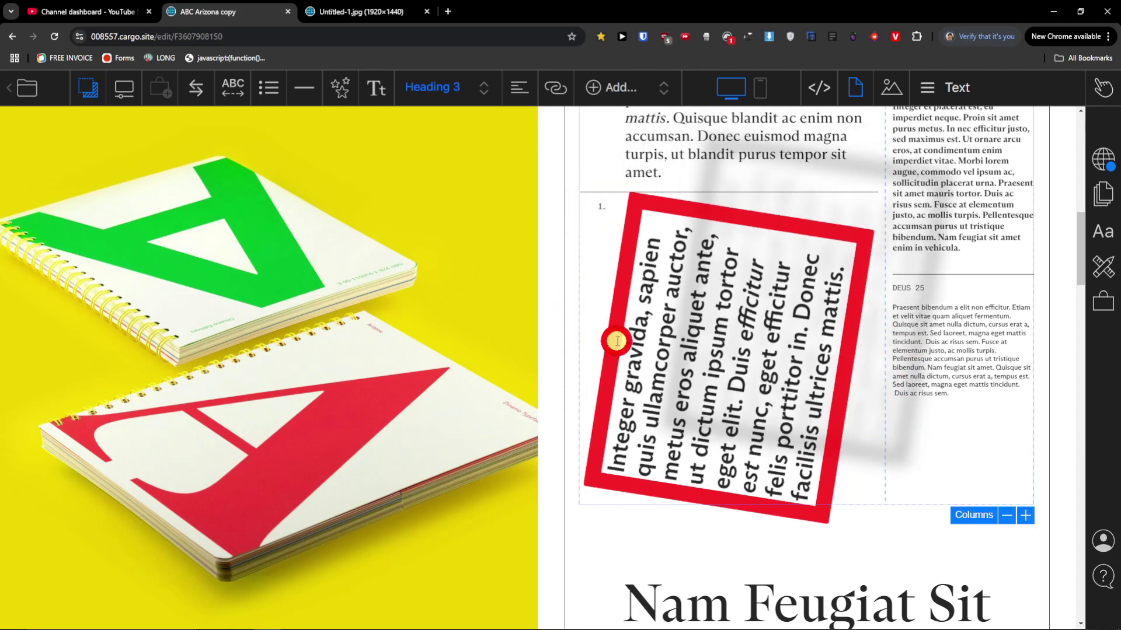
click(528, 358)
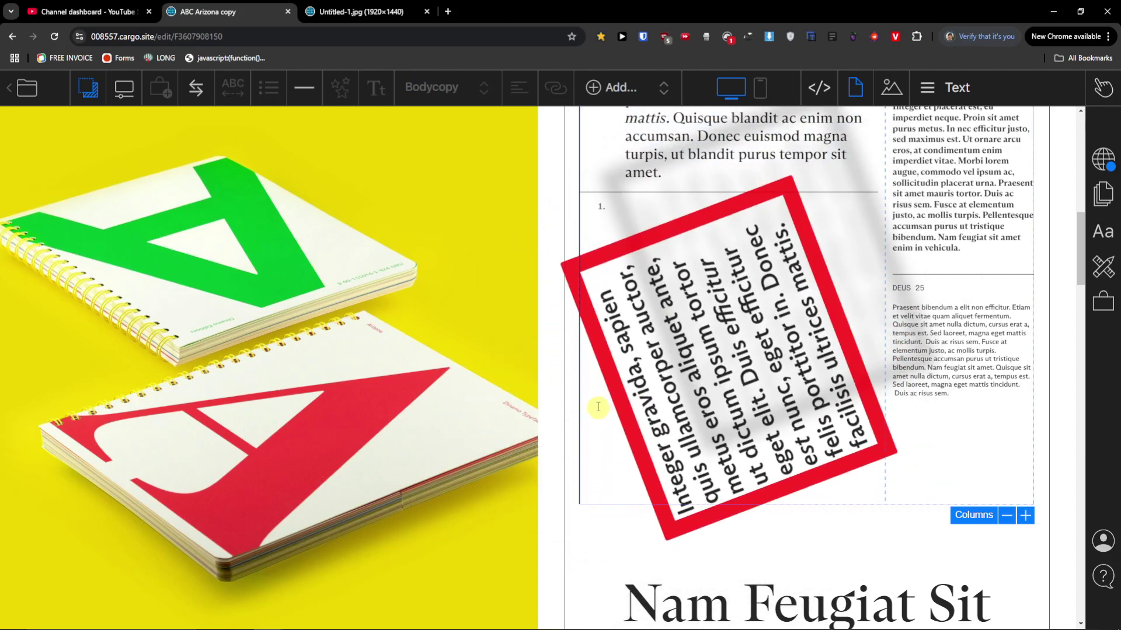
click(824, 357)
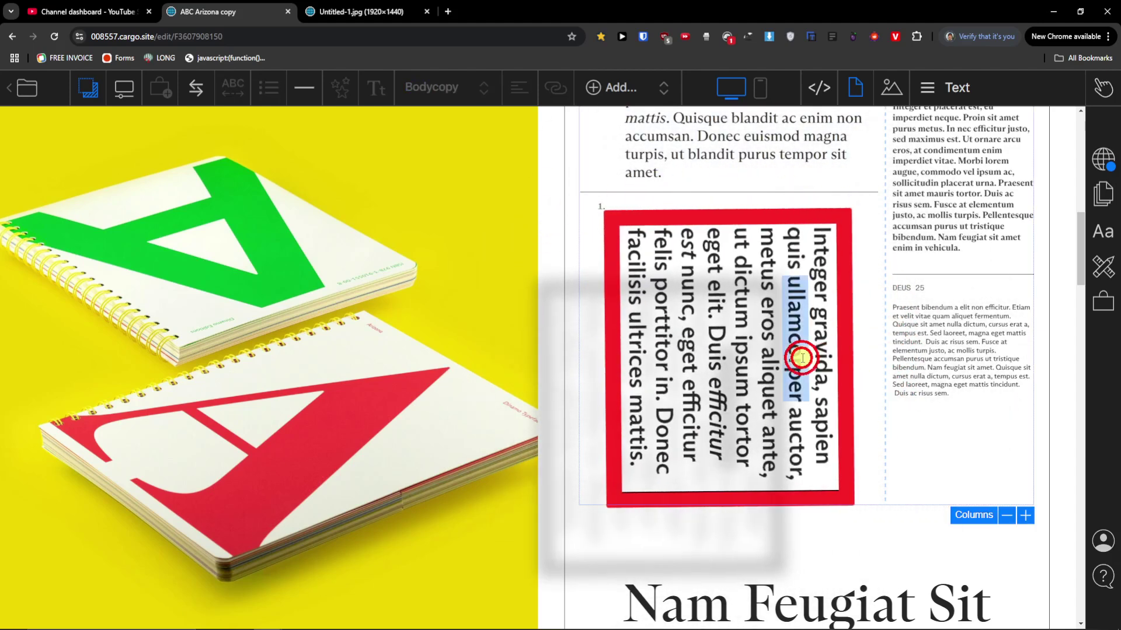
Reselect the "Integer gravida" paragraph and turn off its eyeroll and draggable effects
triple_click(802, 358)
click(340, 88)
scroll(423, 540, down, 4)
click(453, 540)
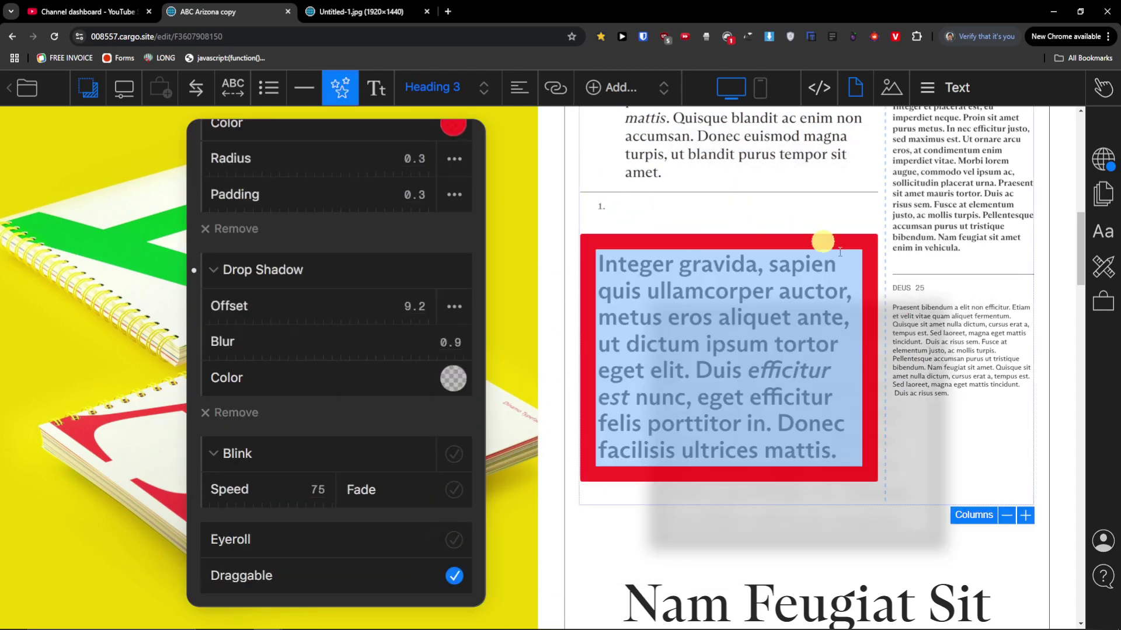
click(456, 575)
Enable only the eyeroll effect on the "Integer gravida" paragraph and try it out on the page
click(455, 541)
click(682, 387)
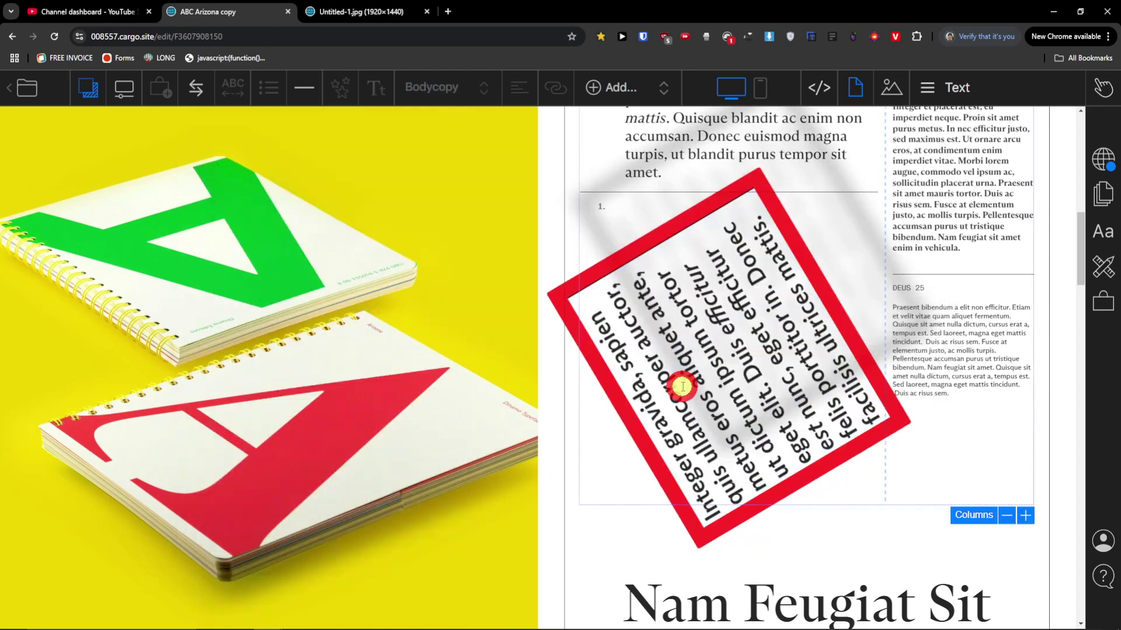
double_click(817, 346)
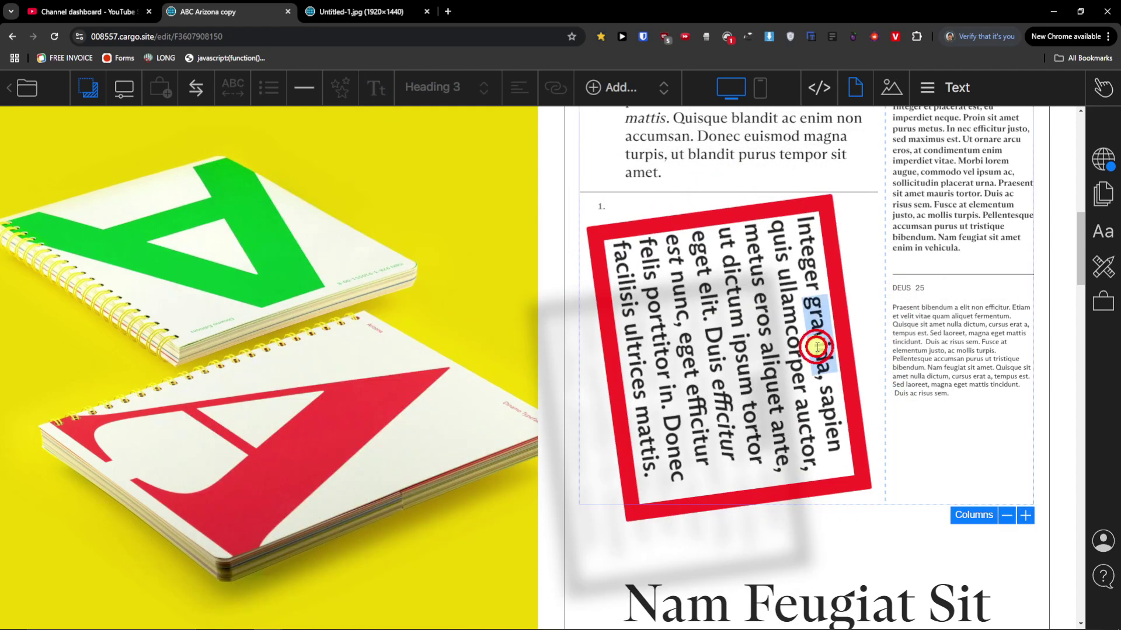
Select the whole "Integer gravida" paragraph and switch off its eyeroll effect
key(ctrl+a)
click(340, 88)
scroll(324, 517, down, 2)
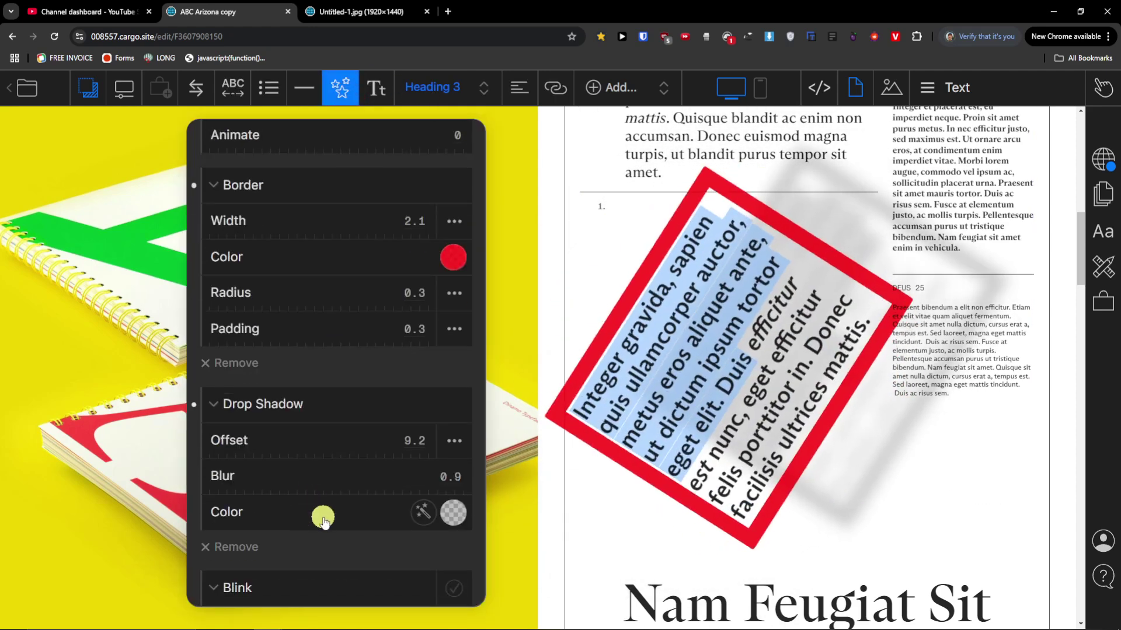
scroll(324, 521, down, 2)
click(448, 546)
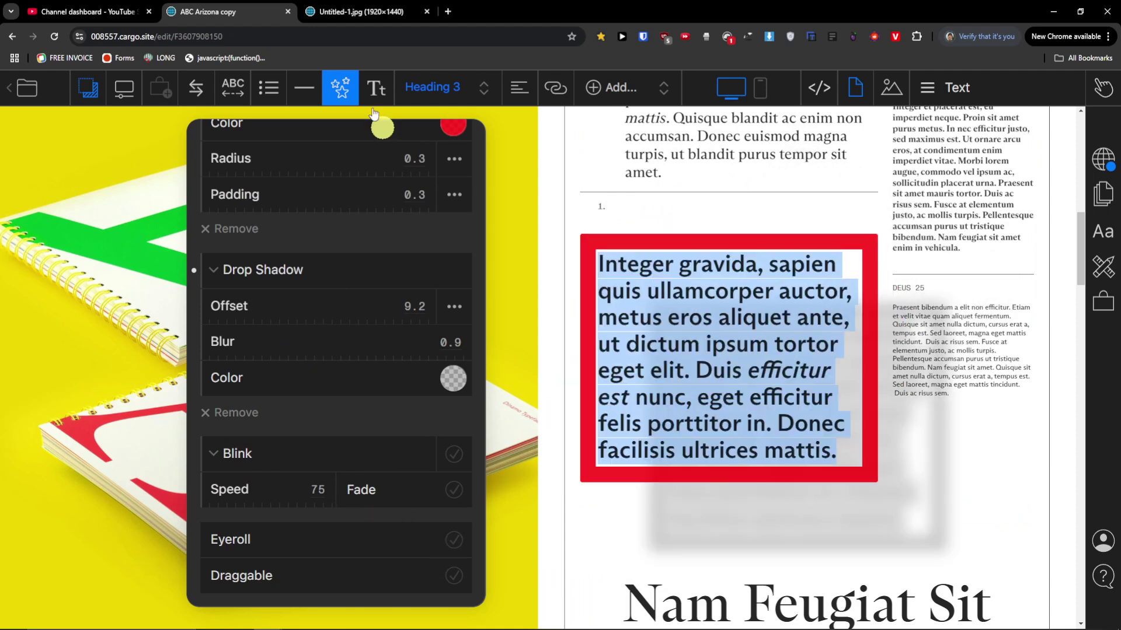
Format the whole "Integer gravida" paragraph as bold and italic
click(378, 88)
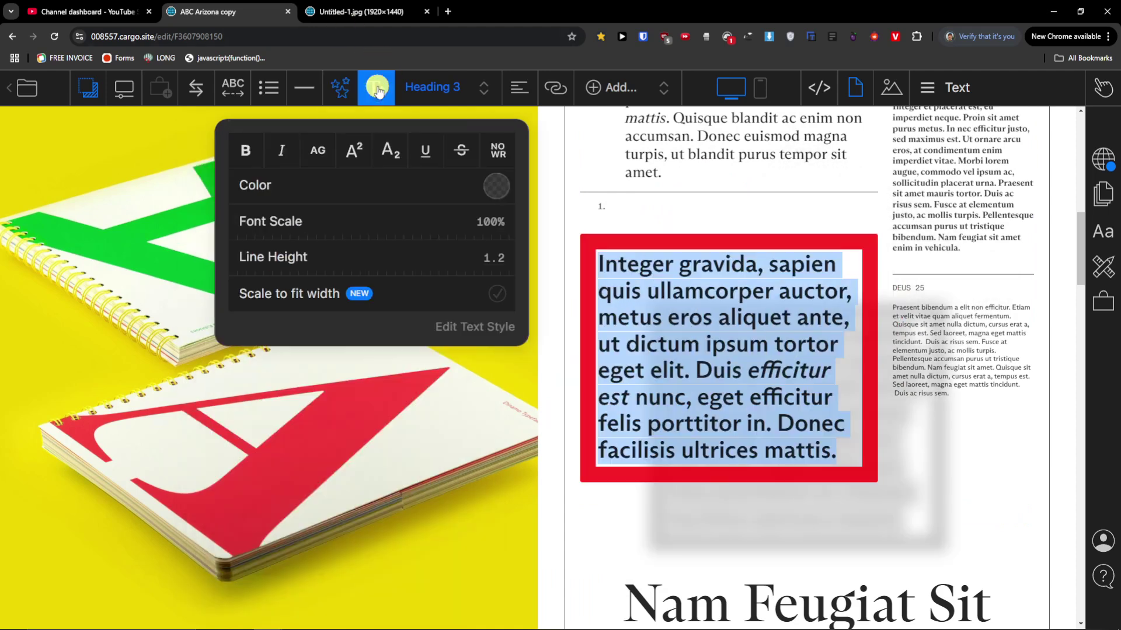
click(253, 160)
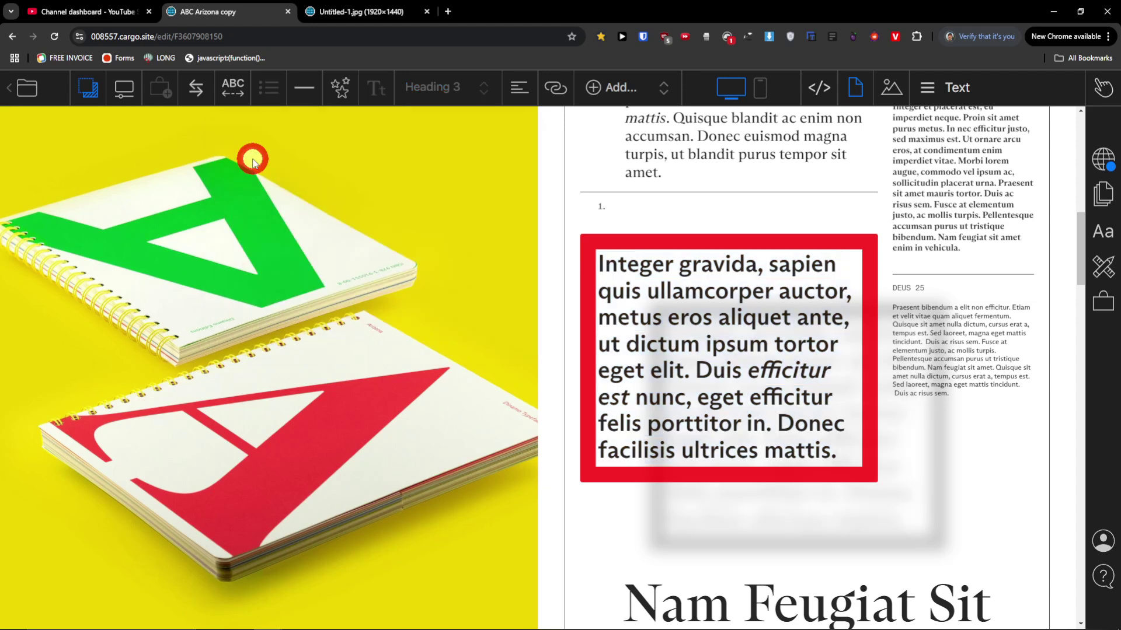
triple_click(680, 326)
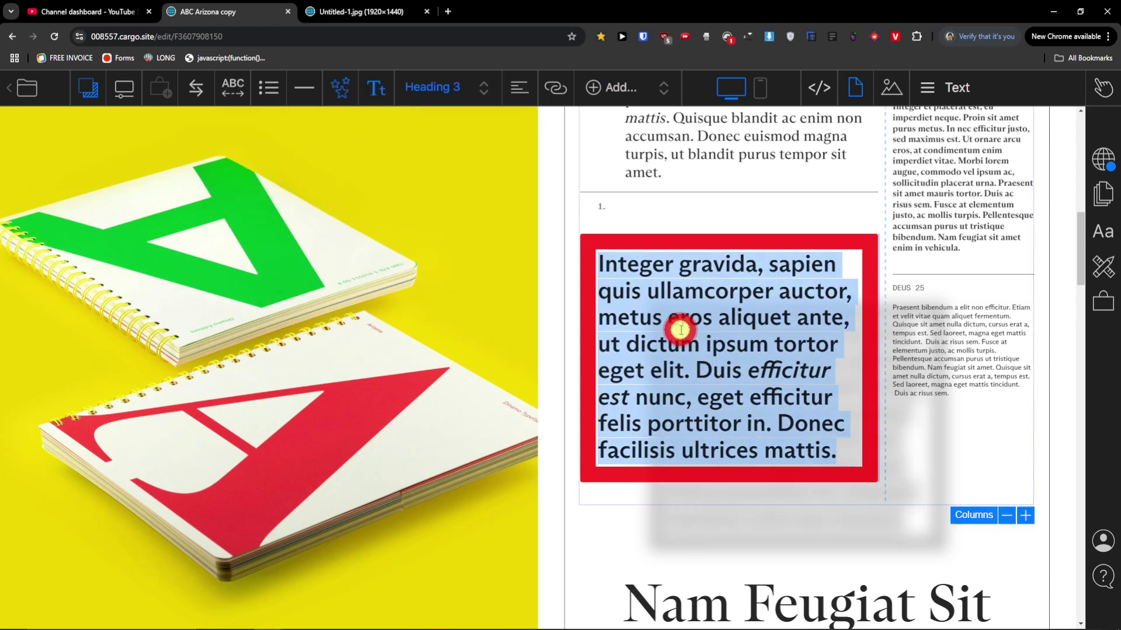
click(380, 88)
click(283, 156)
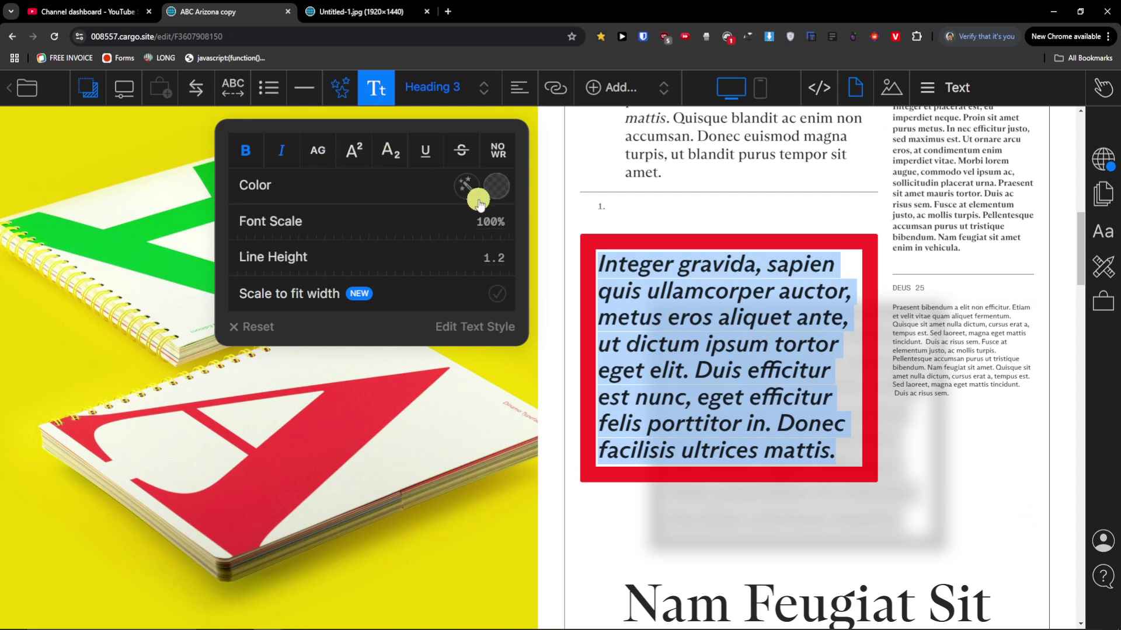
Pick a dark text color for the "Integer gravida" paragraph and switch its style to Bodycopy
click(496, 186)
drag(364, 273, 391, 406)
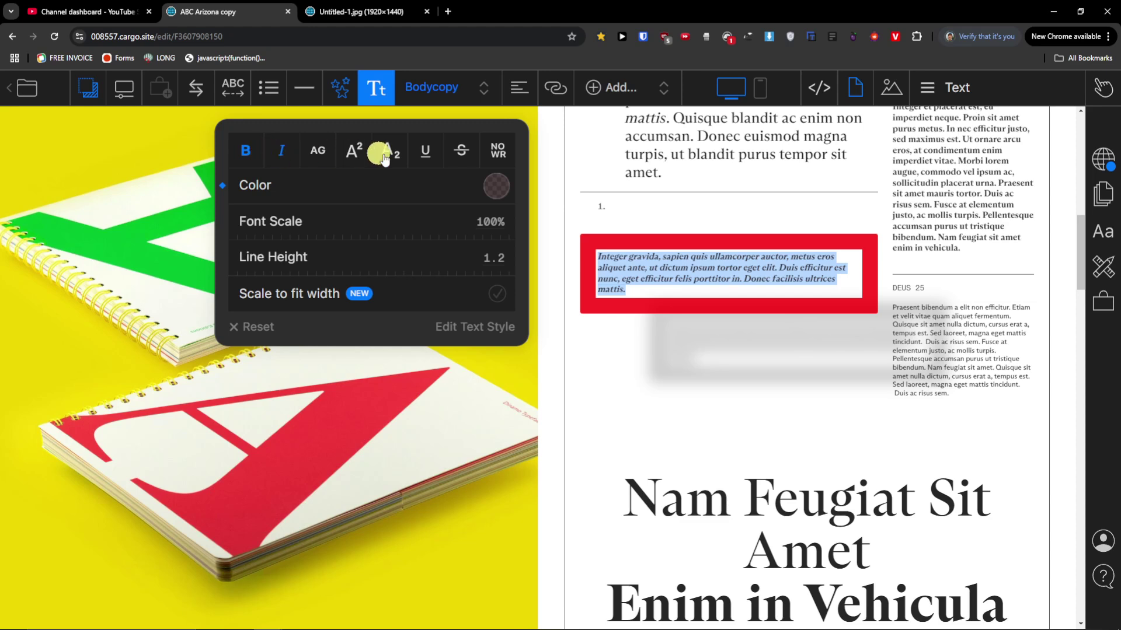
Set the paragraph's font scale to 148% and underline its text
click(486, 226)
mouse_move(486, 226)
mouse_down()
mouse_move(608, 236)
mouse_move(491, 240)
mouse_up()
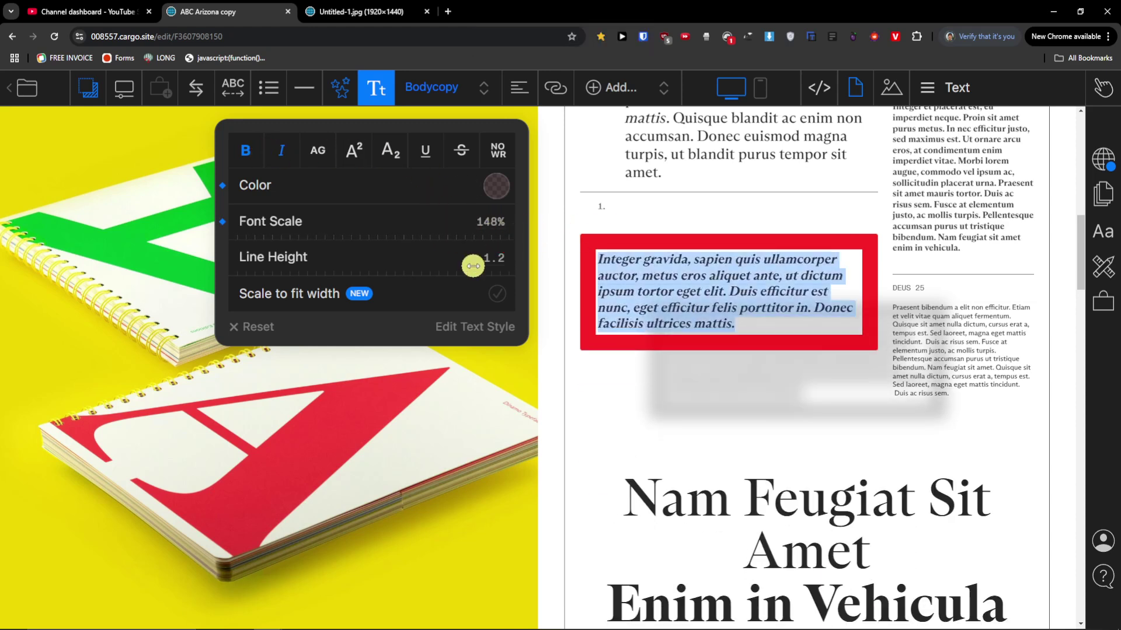
click(417, 156)
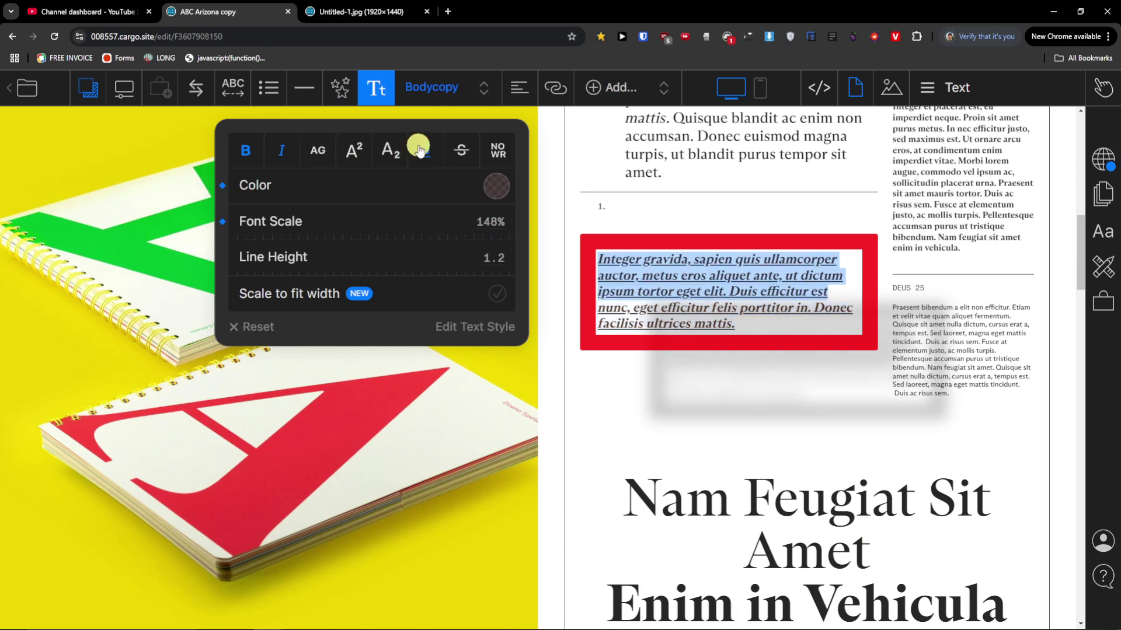
Try the Heading 1 style on the selected text, and change it to centered Caption text
click(417, 108)
click(446, 133)
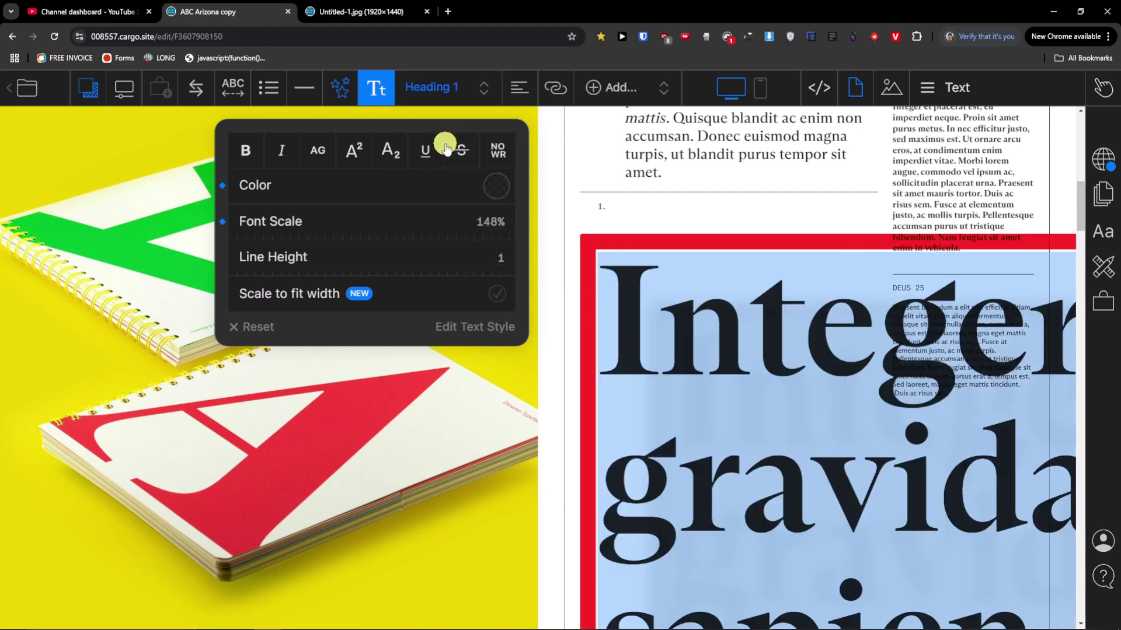
click(442, 92)
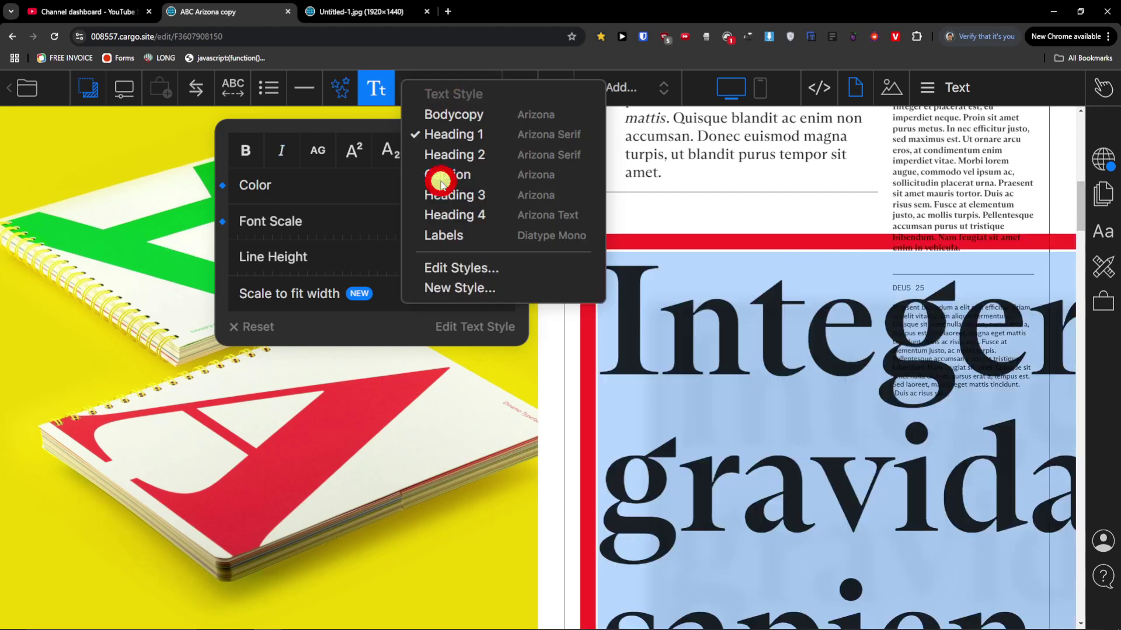
click(440, 175)
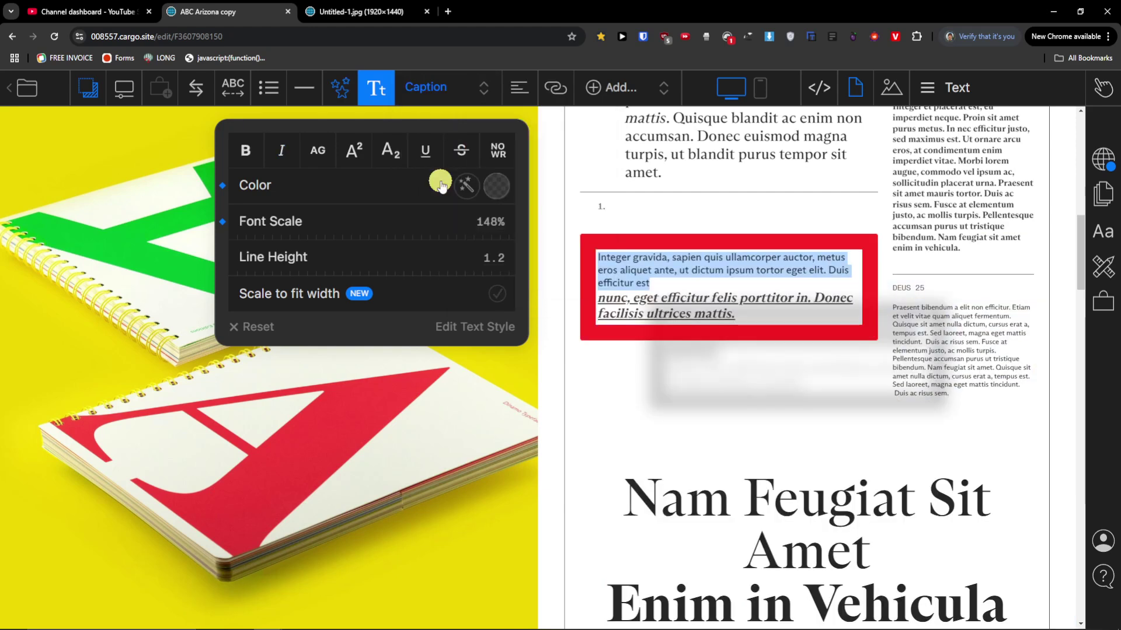
click(519, 87)
click(519, 156)
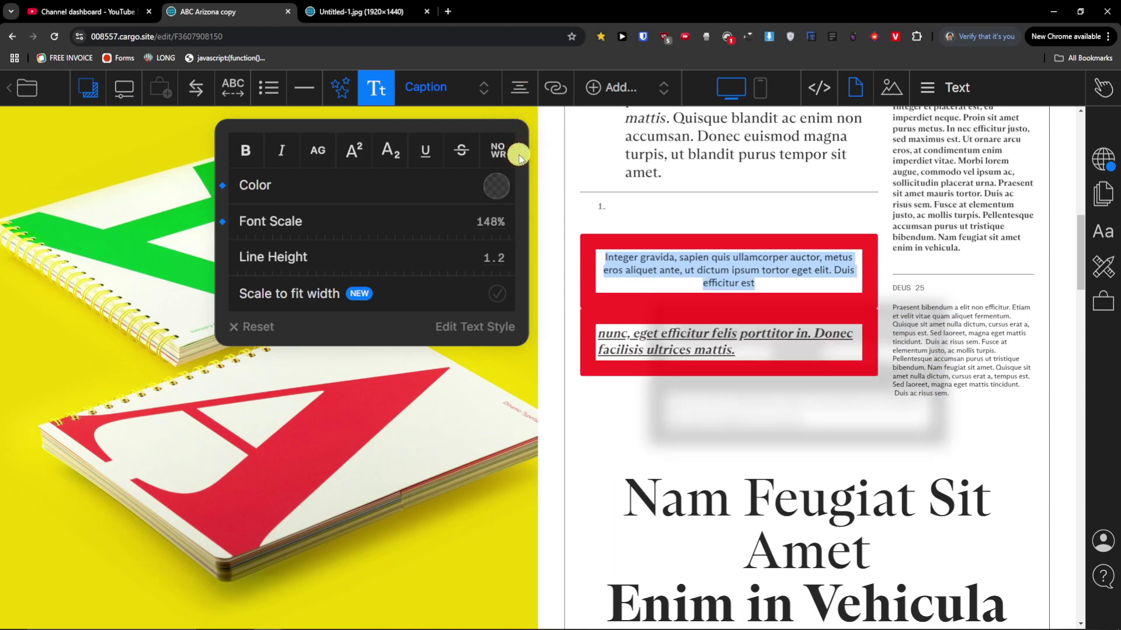
Examine the link options for the selected text, including the page targets and the navigation actions
click(549, 91)
click(555, 146)
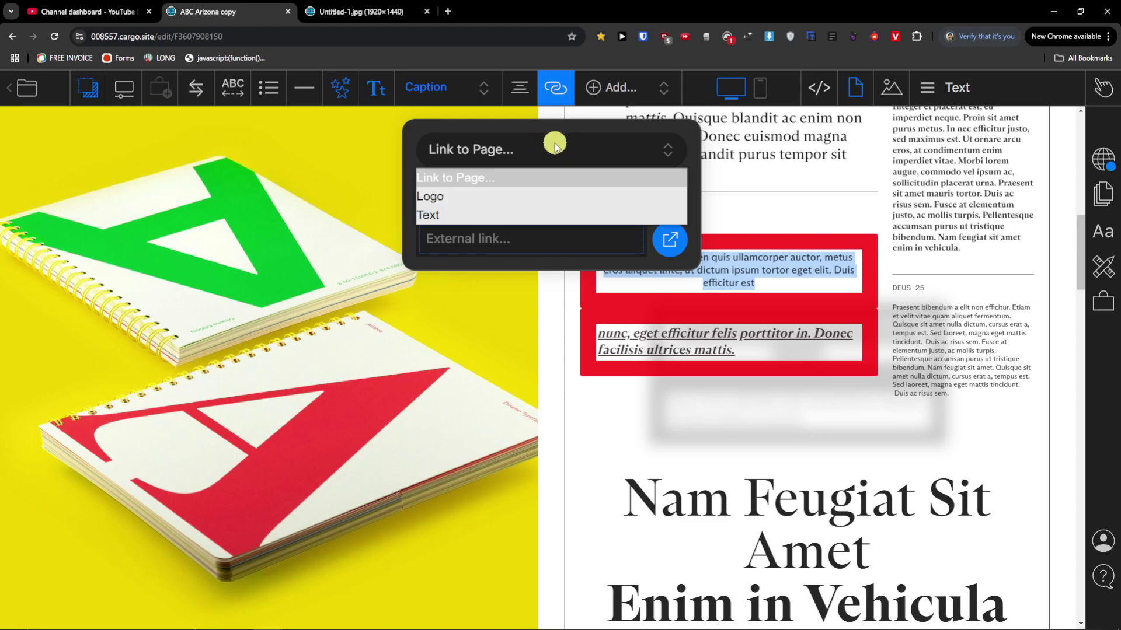
click(554, 143)
click(510, 194)
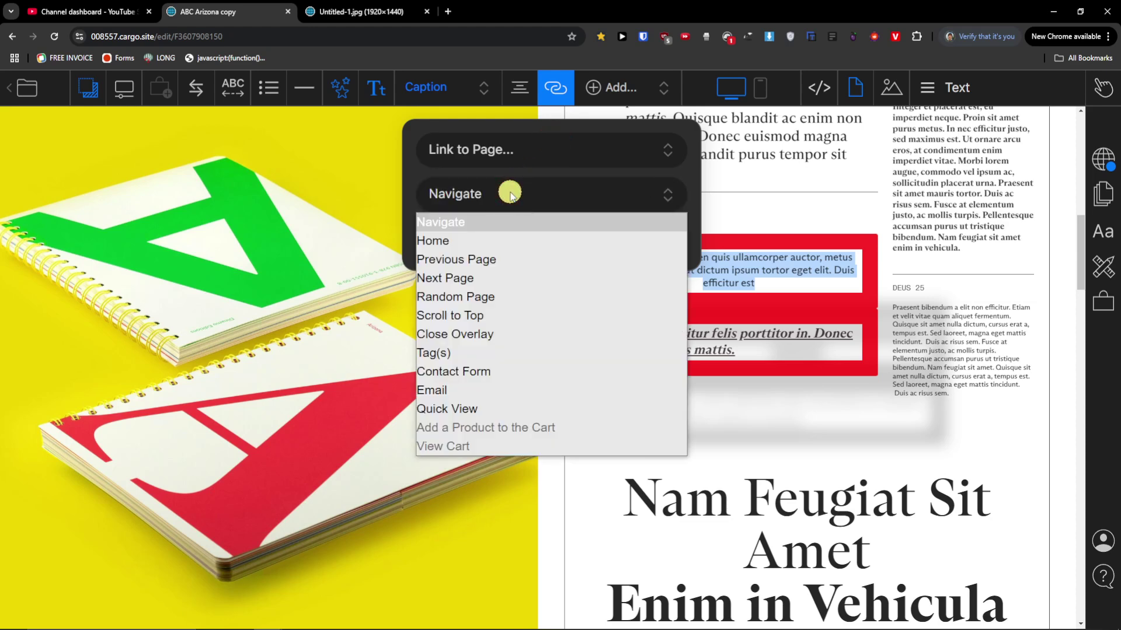
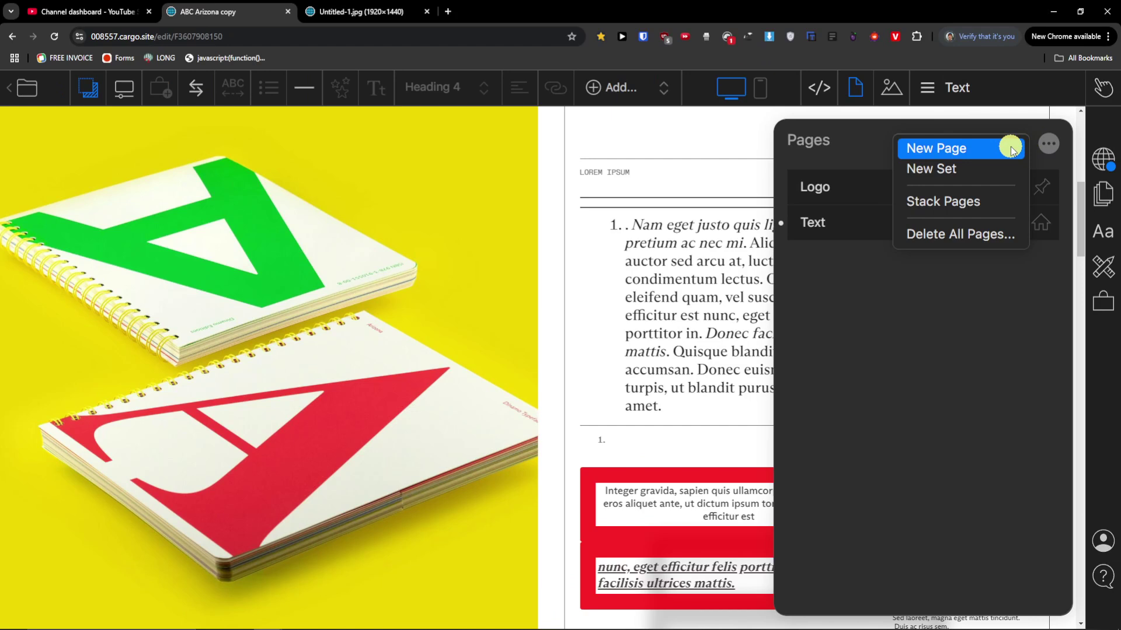
Create a new page with its default name and open it for editing
click(1011, 147)
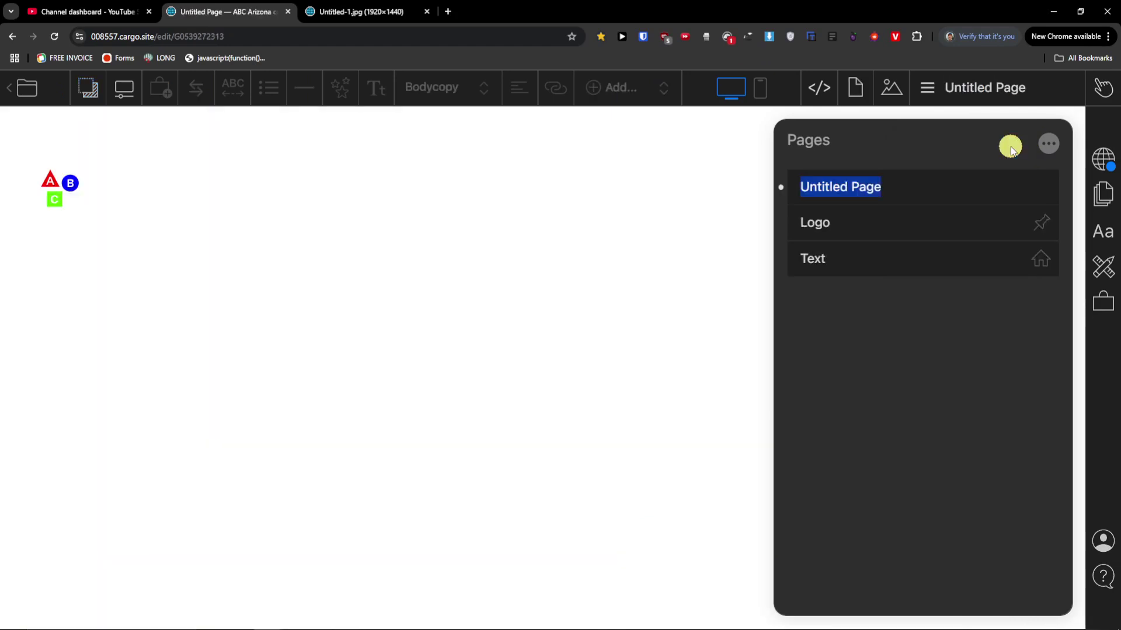
click(378, 250)
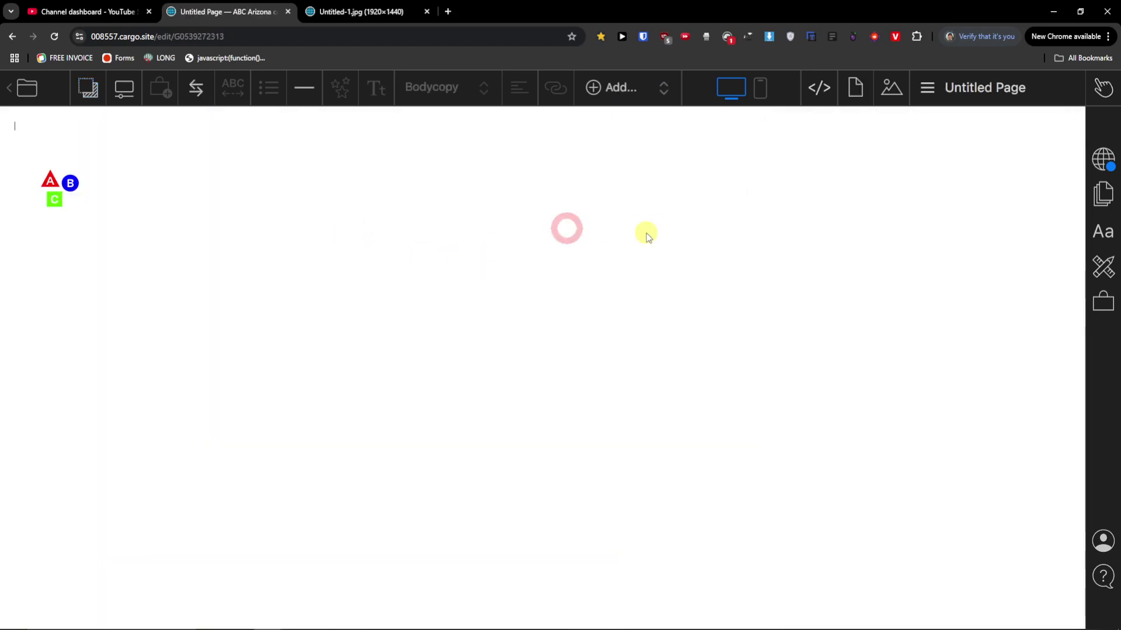
Add columns to the blank page twice to lay out four columns, and place the cursor in the third one
click(648, 93)
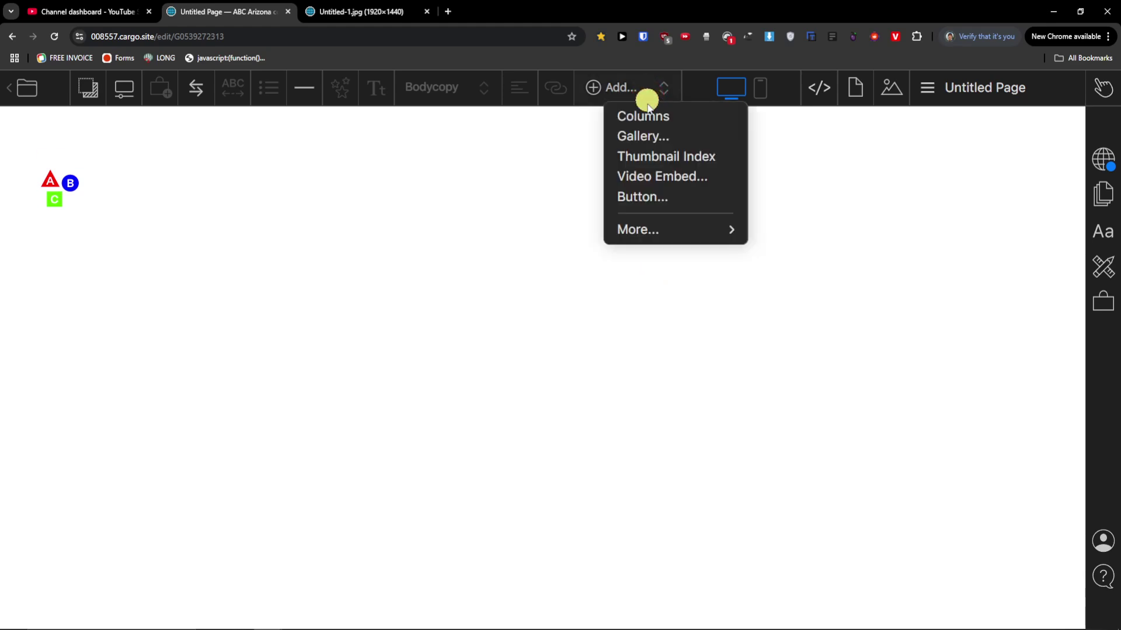
click(647, 114)
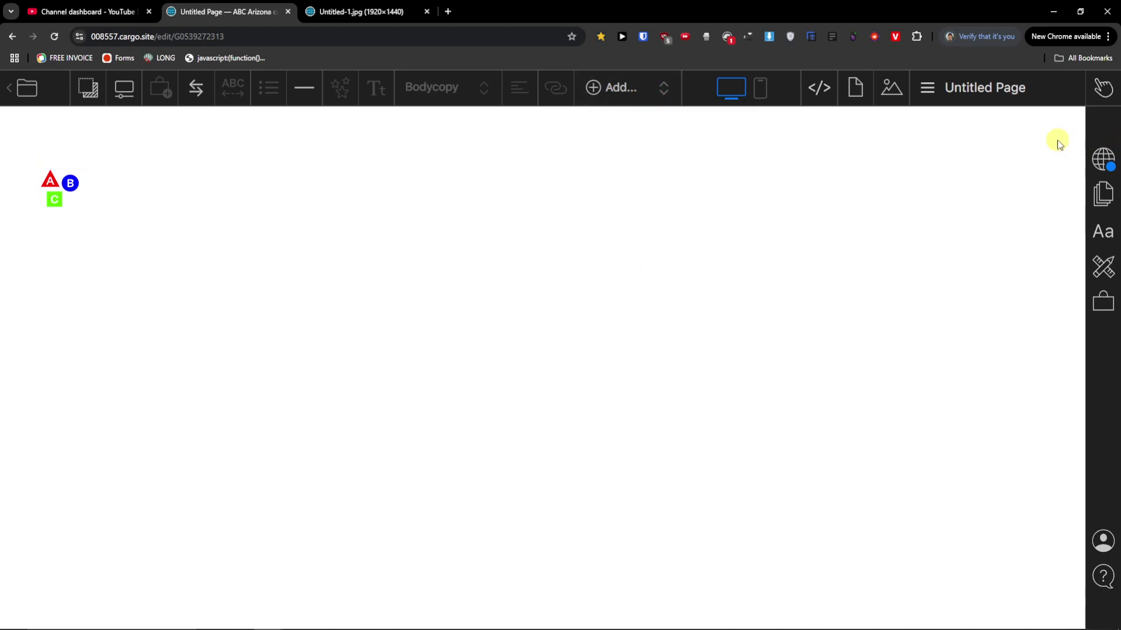
click(624, 94)
click(643, 115)
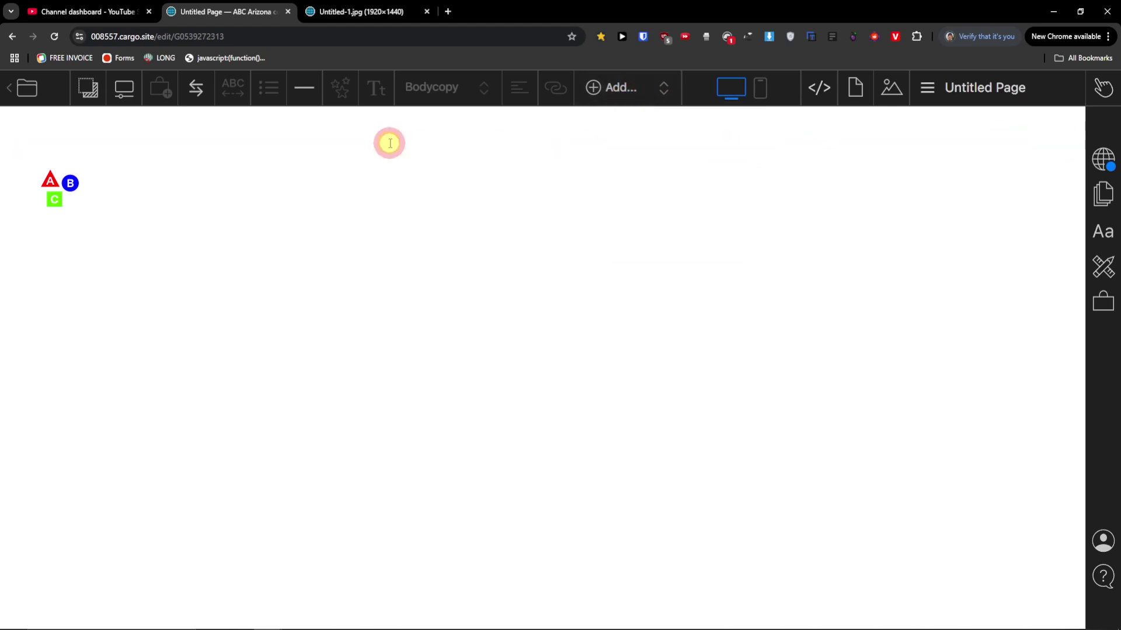
click(728, 150)
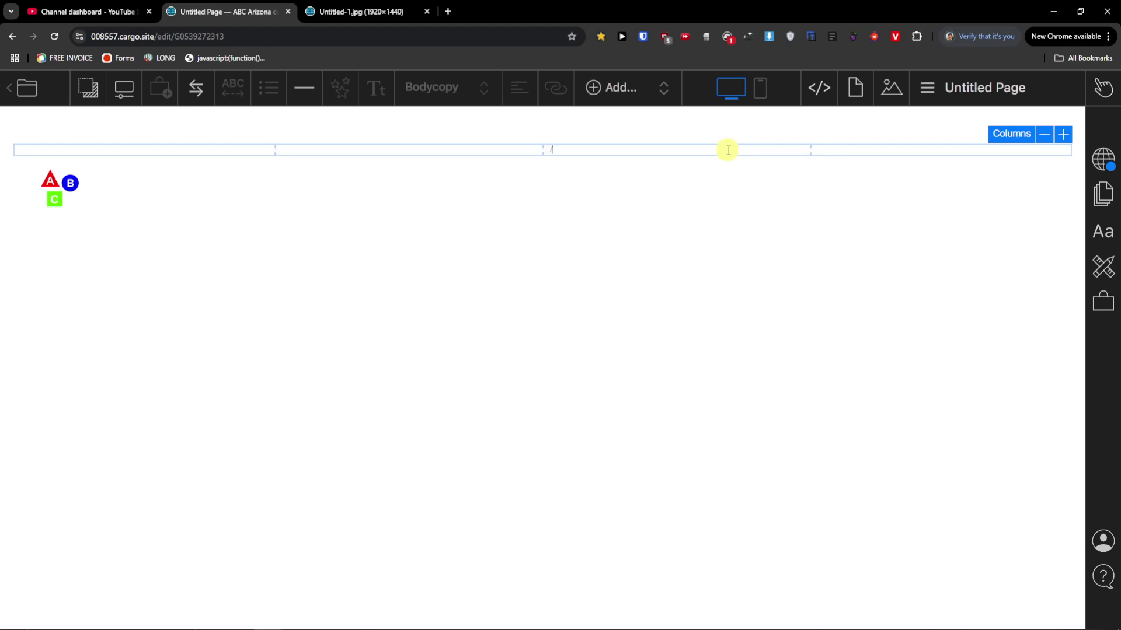
Fill the third column with the text "sdasdasdasdasdads" and the second column with "asdasdasdadadadadad"
text(sdasdasdasdasdads)
click(314, 152)
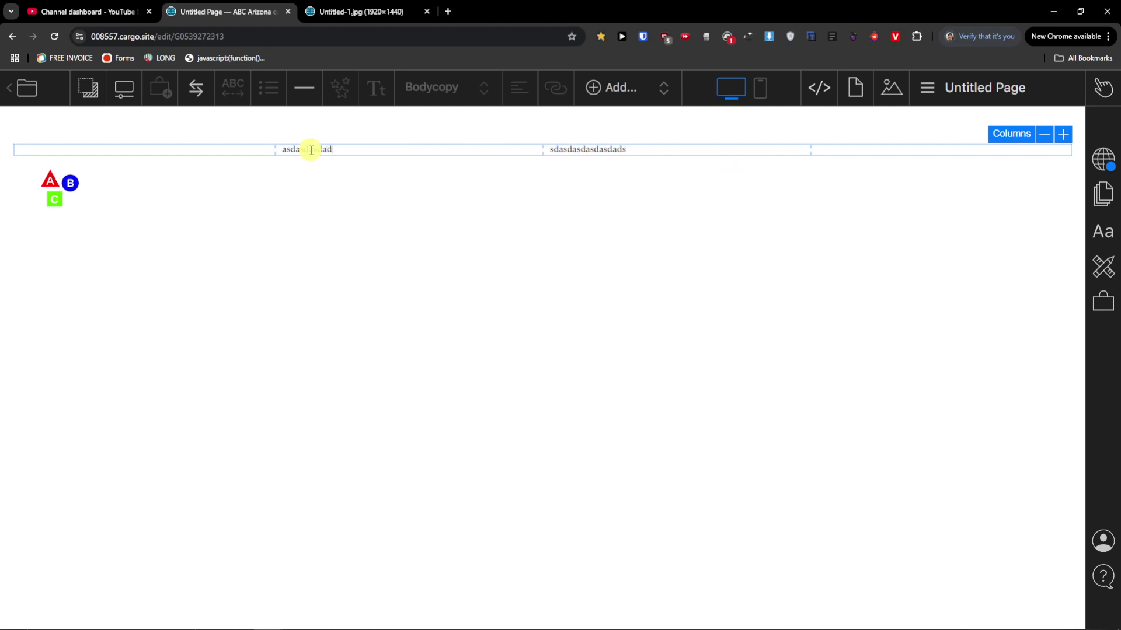
Add a grid gallery below the text in the second column and set its vertical alignment to bottom
click(640, 90)
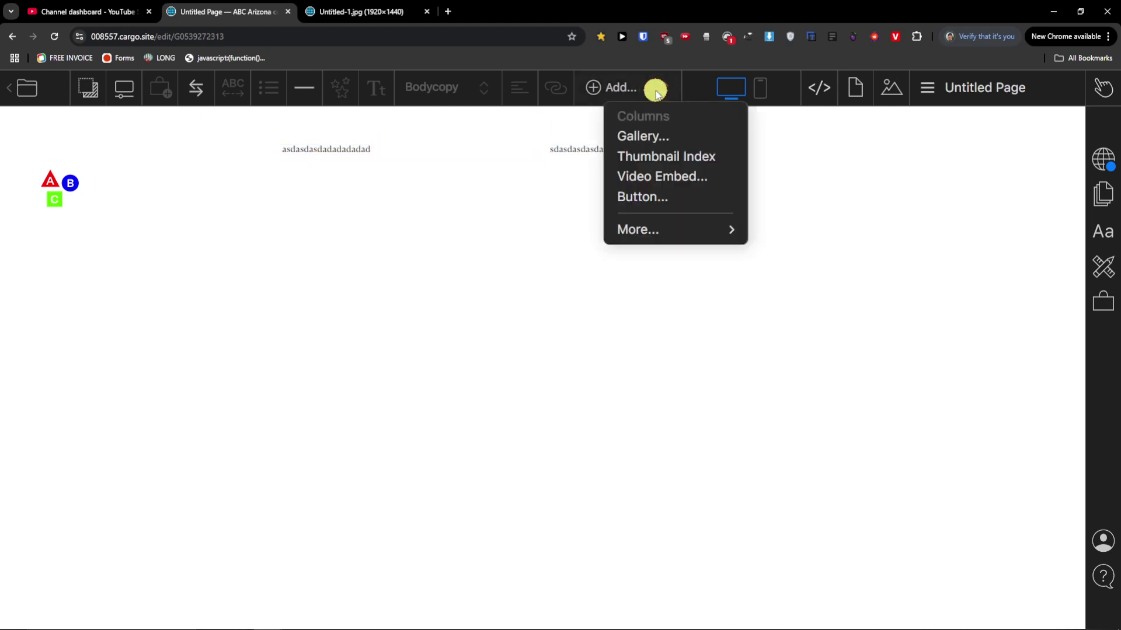
click(656, 144)
click(506, 274)
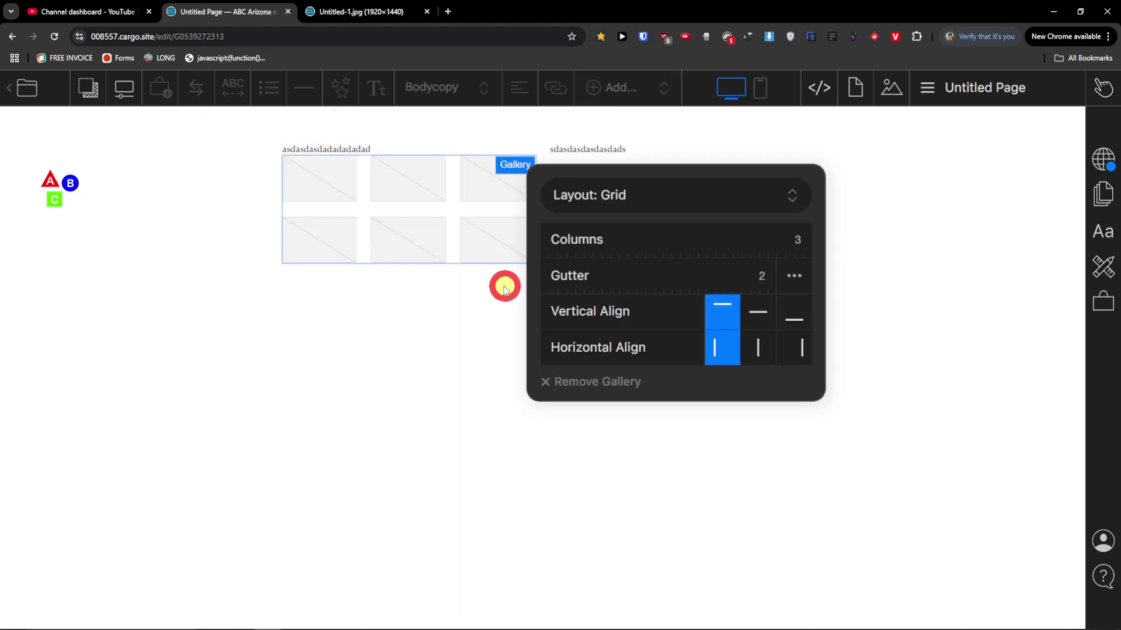
drag(430, 250, 443, 251)
click(765, 321)
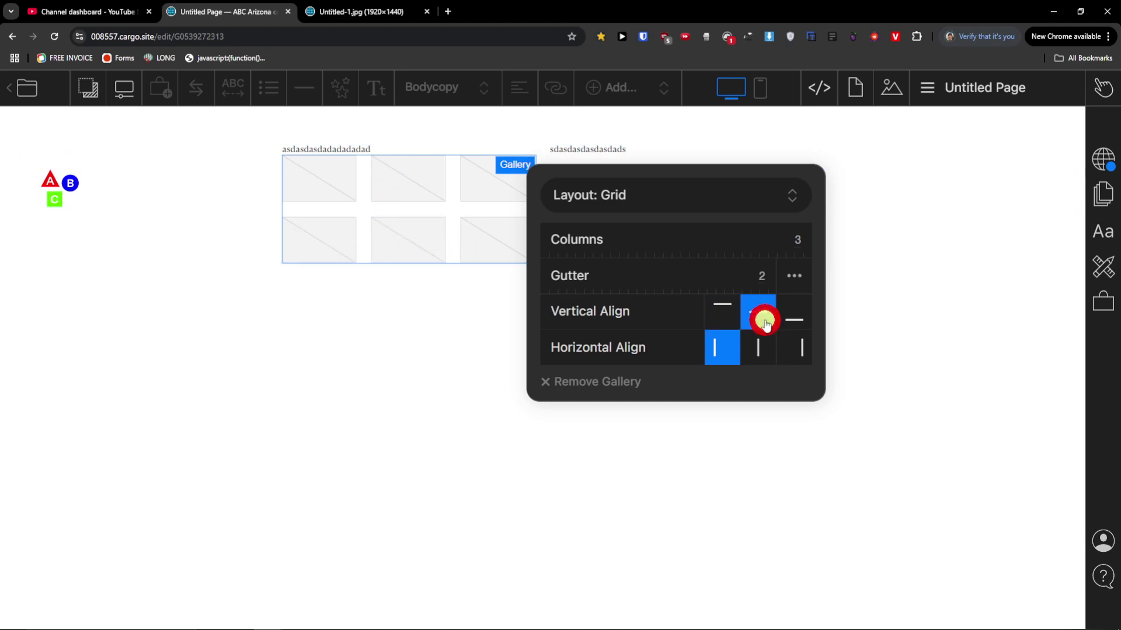
click(786, 323)
Add a thumbnail index to the first column
click(217, 213)
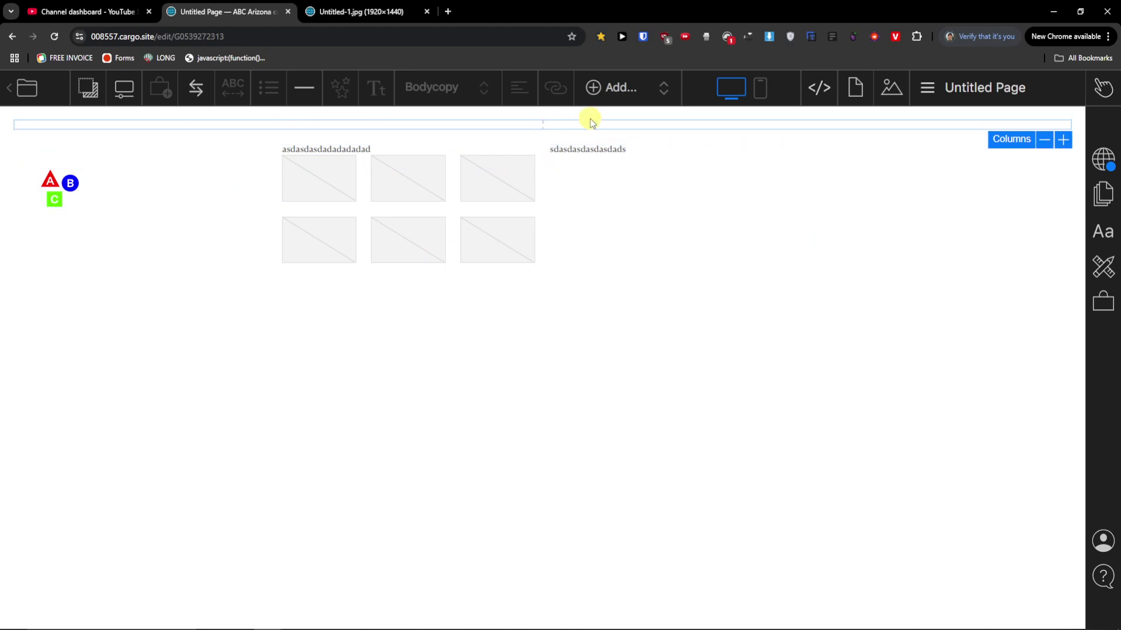
click(629, 88)
click(688, 156)
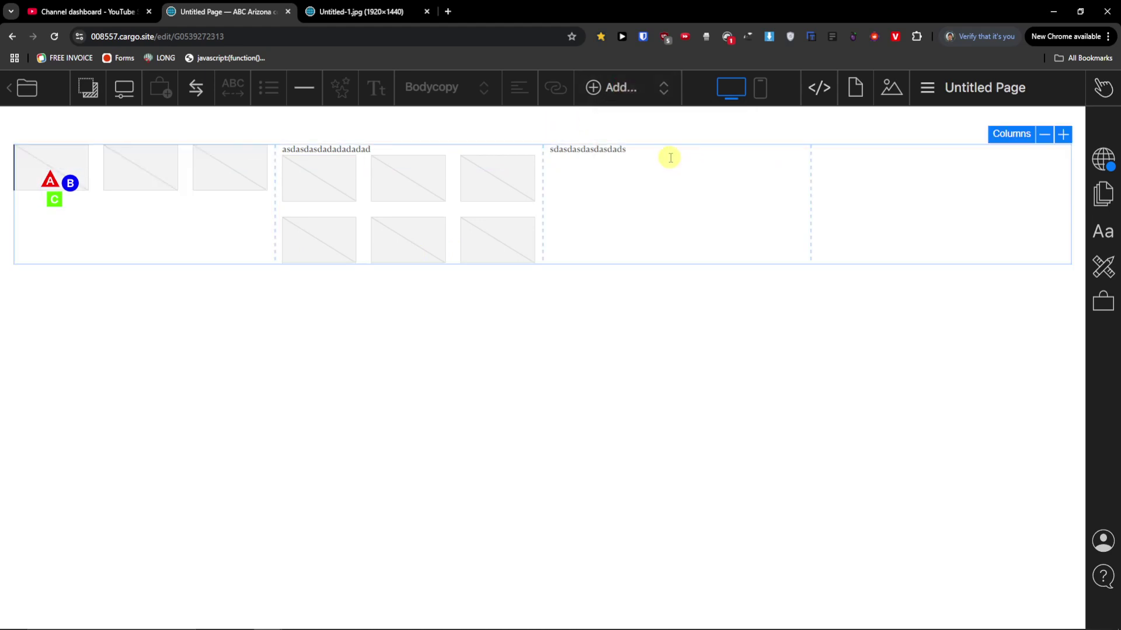
Add a button in the Button 01 style to the third column and move it onto its own line below the text
click(661, 87)
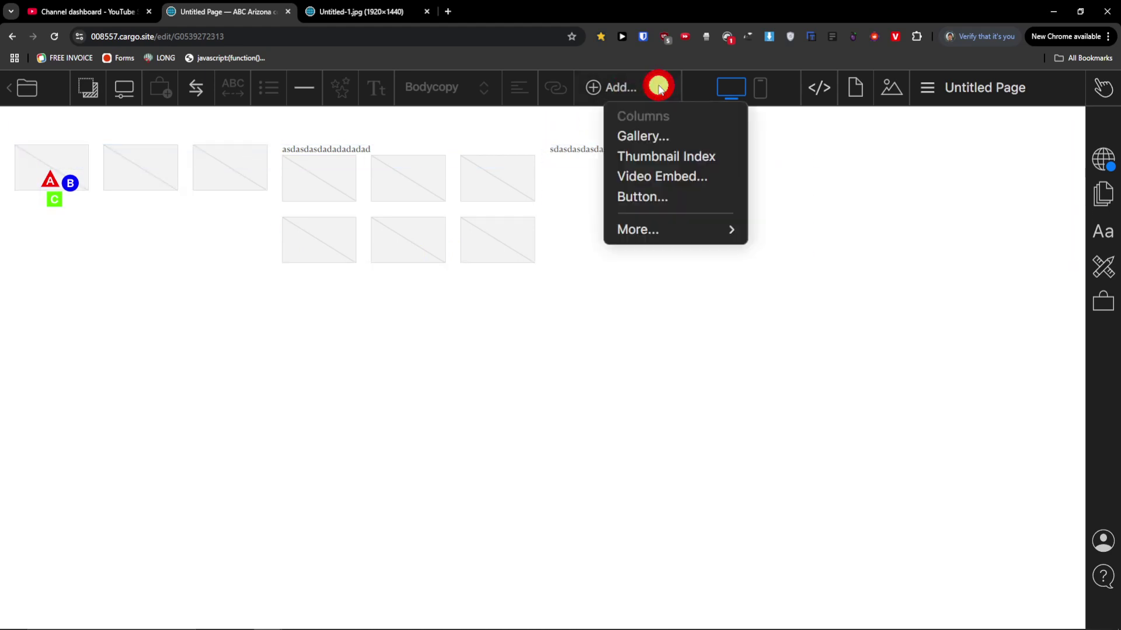
click(683, 196)
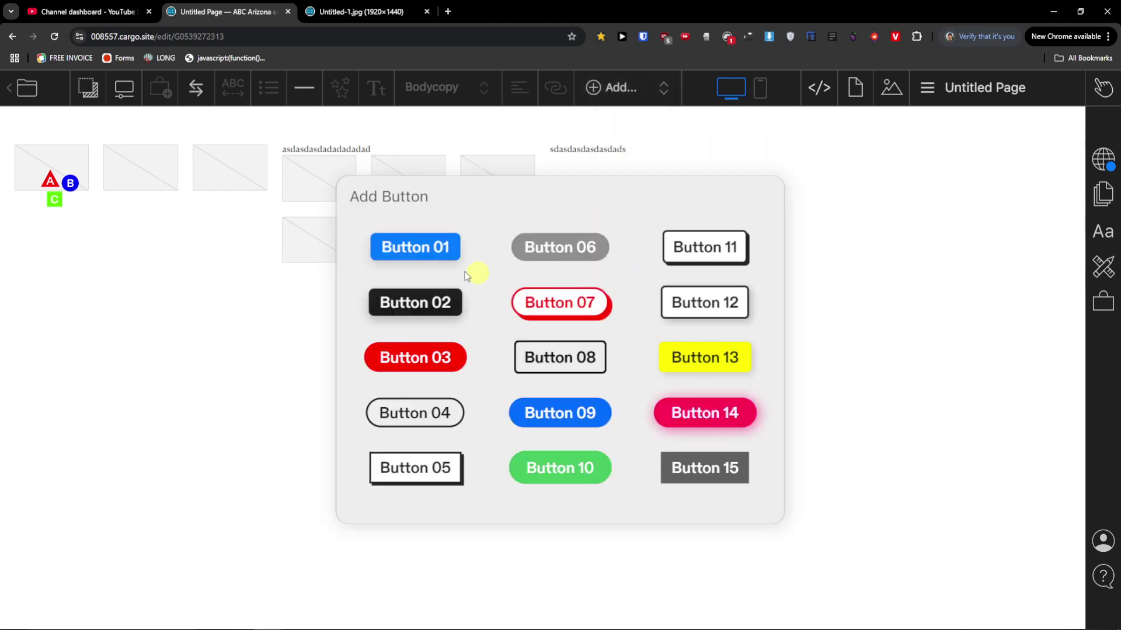
click(415, 256)
click(578, 241)
click(691, 256)
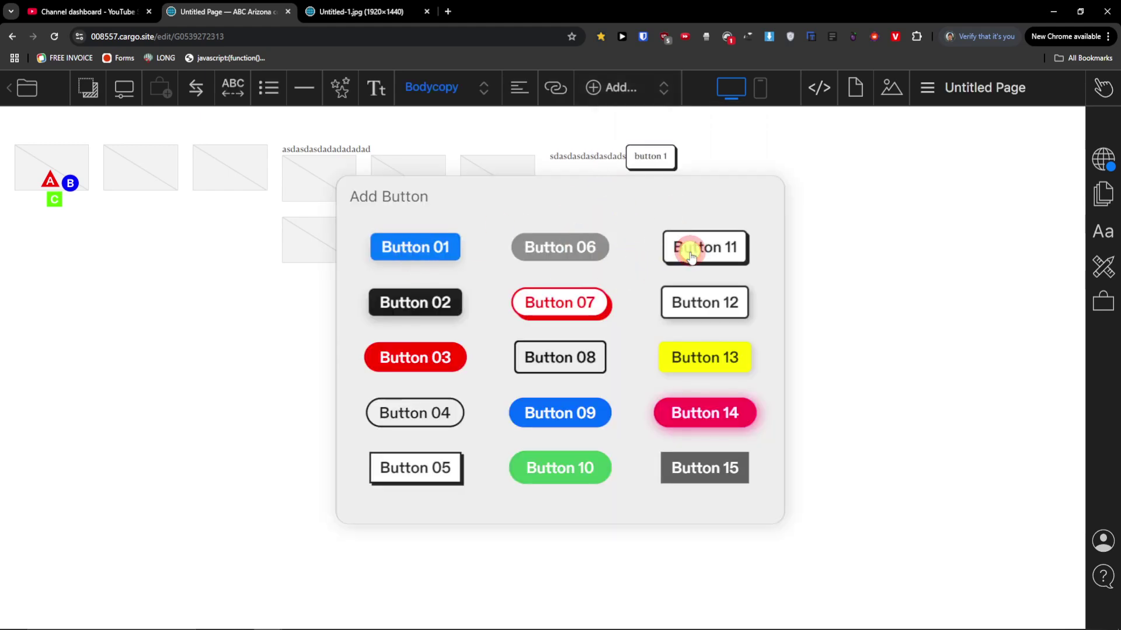
click(433, 251)
click(889, 298)
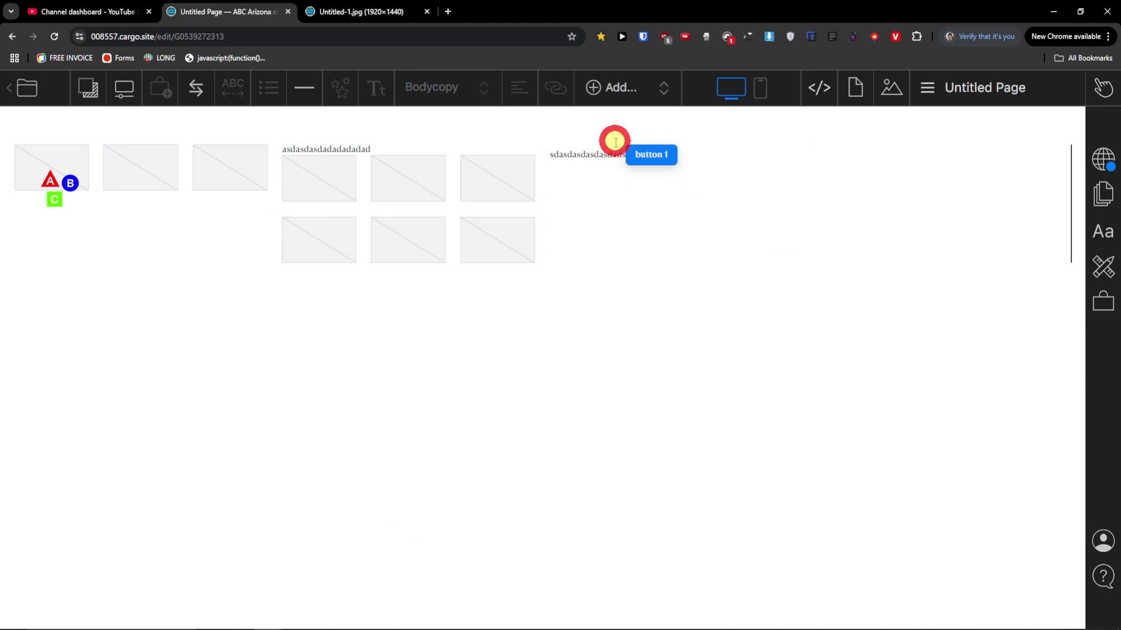
click(622, 152)
key(Return)
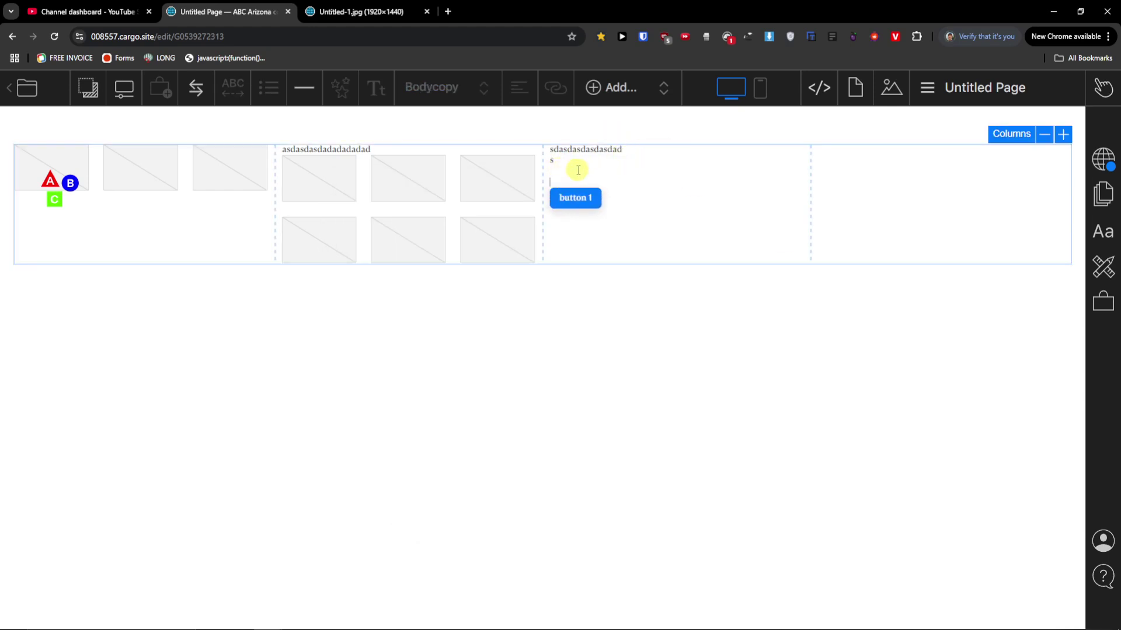
Examine the grid options of a placeholder image in the second column's gallery
drag(465, 185, 399, 192)
click(387, 171)
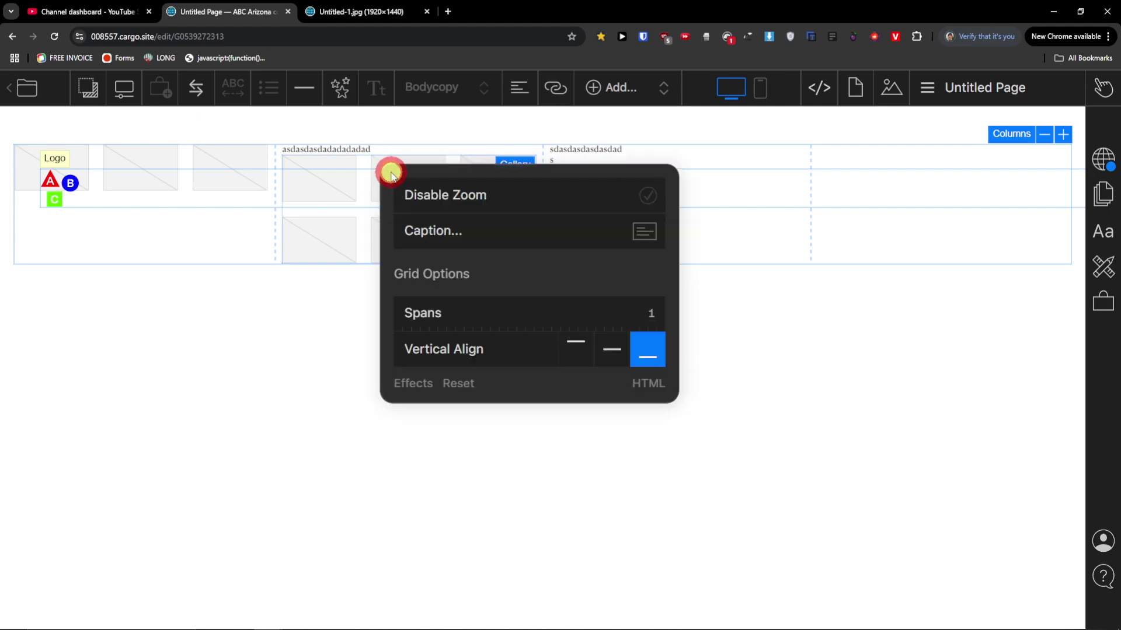
click(756, 360)
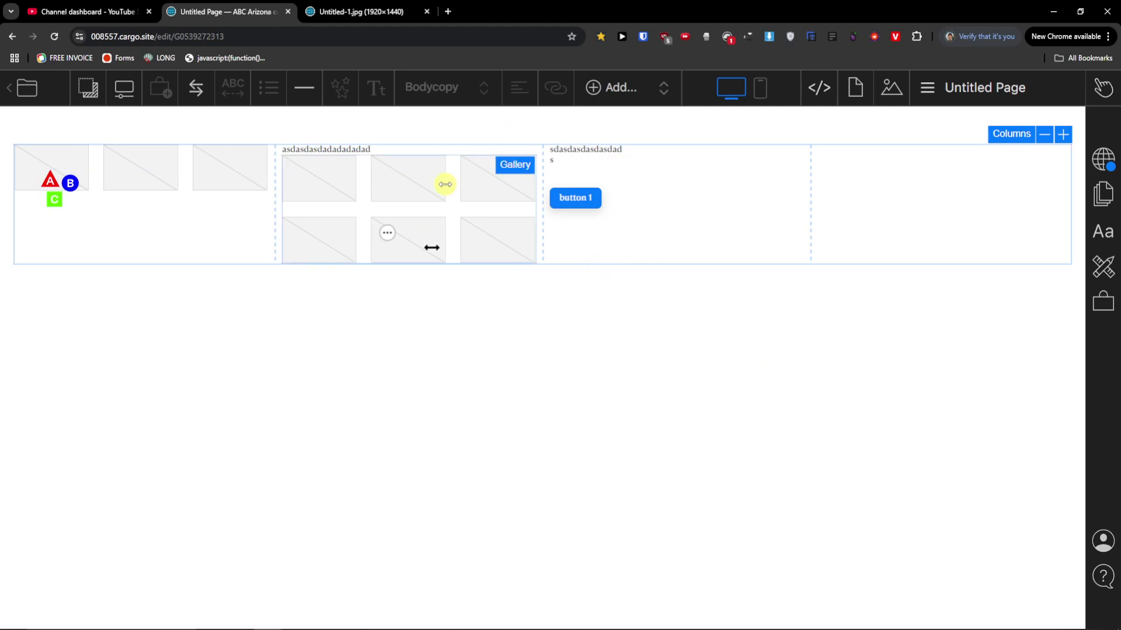
Widen the second column to a span of 4 and extend the third column to a span of 3
drag(565, 259, 595, 258)
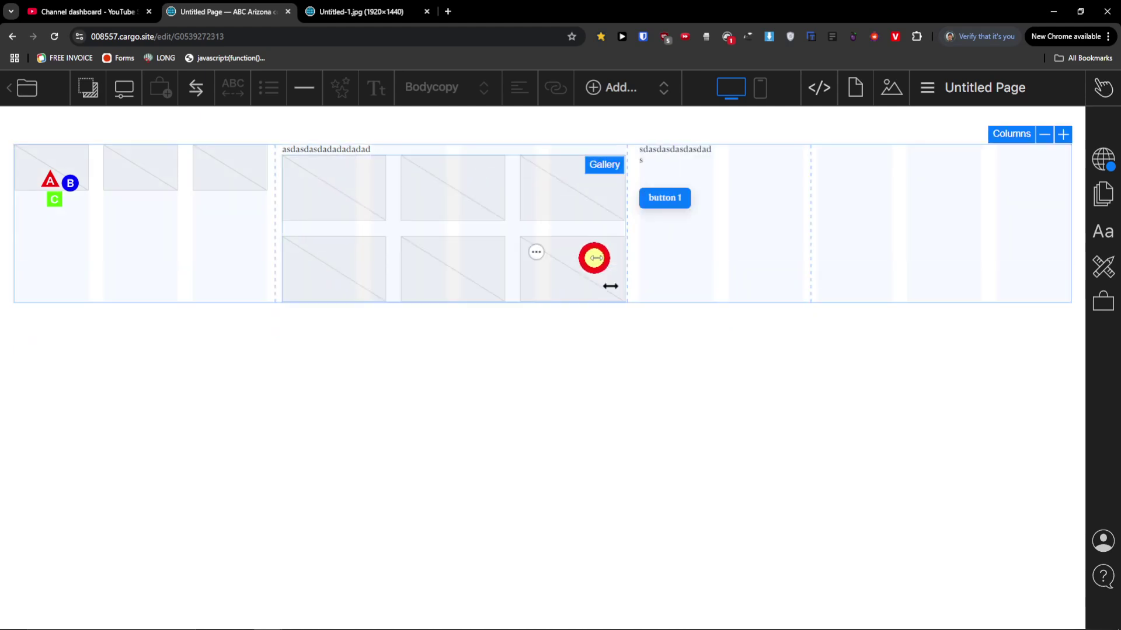
mouse_move(274, 218)
mouse_down()
mouse_move(430, 306)
mouse_move(277, 232)
mouse_up()
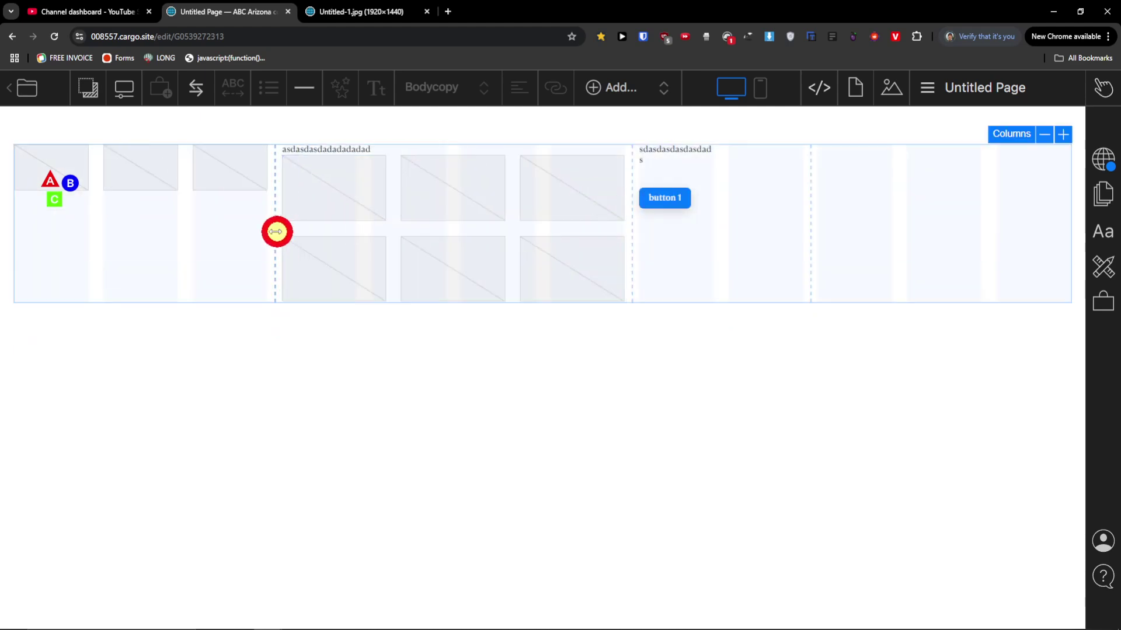
drag(635, 239, 592, 241)
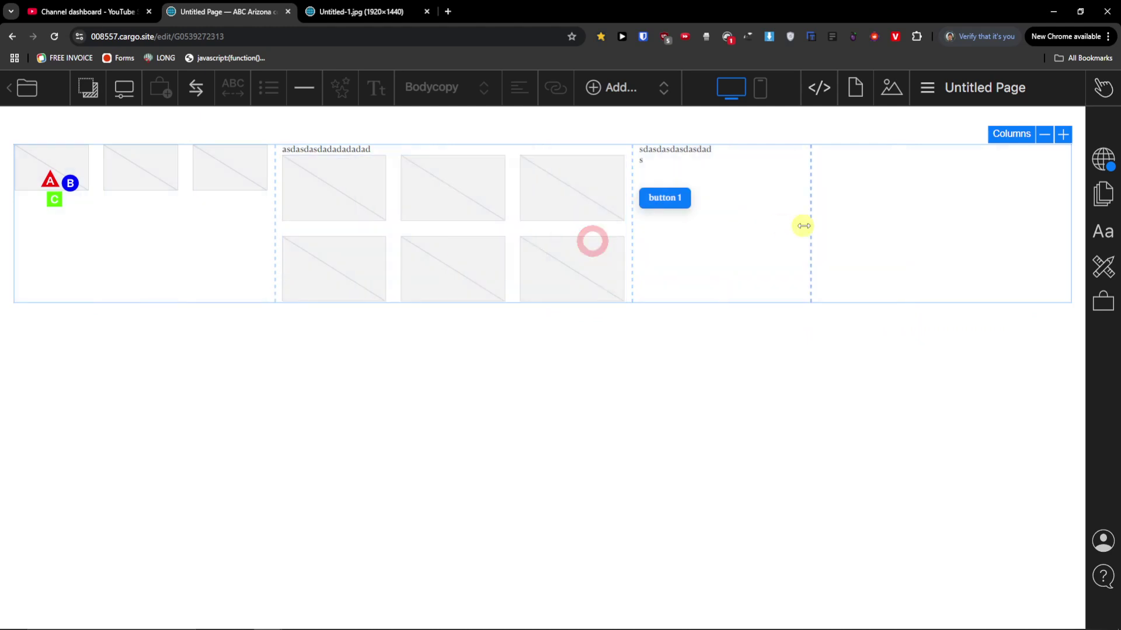
drag(916, 229, 901, 234)
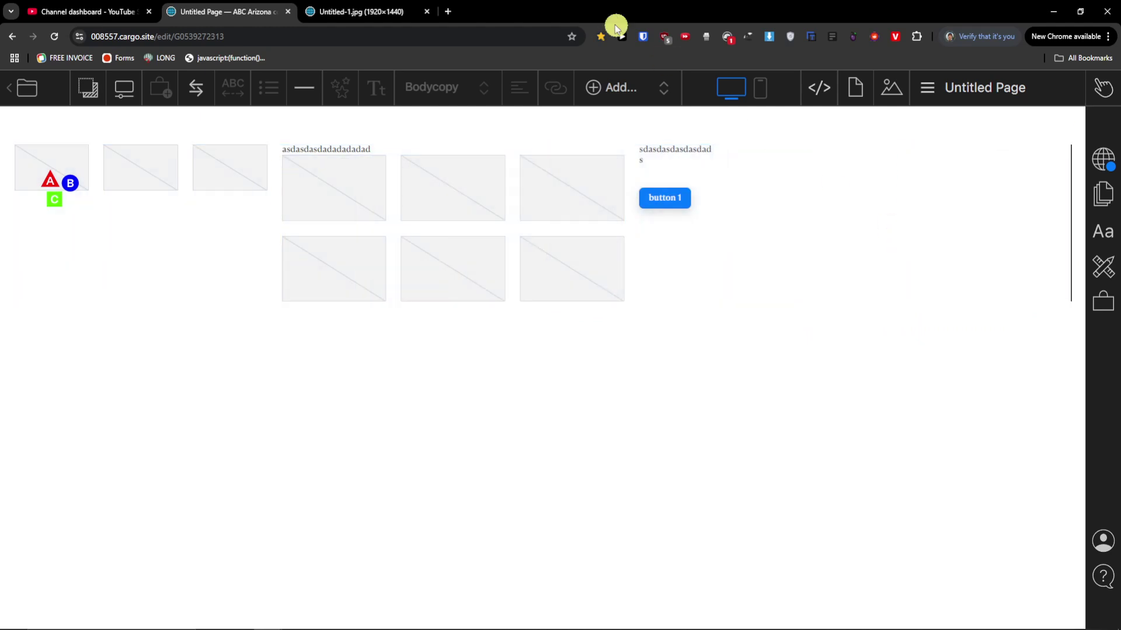
Add an audio player with the default label Play below the columns
click(636, 82)
mouse_move(703, 232)
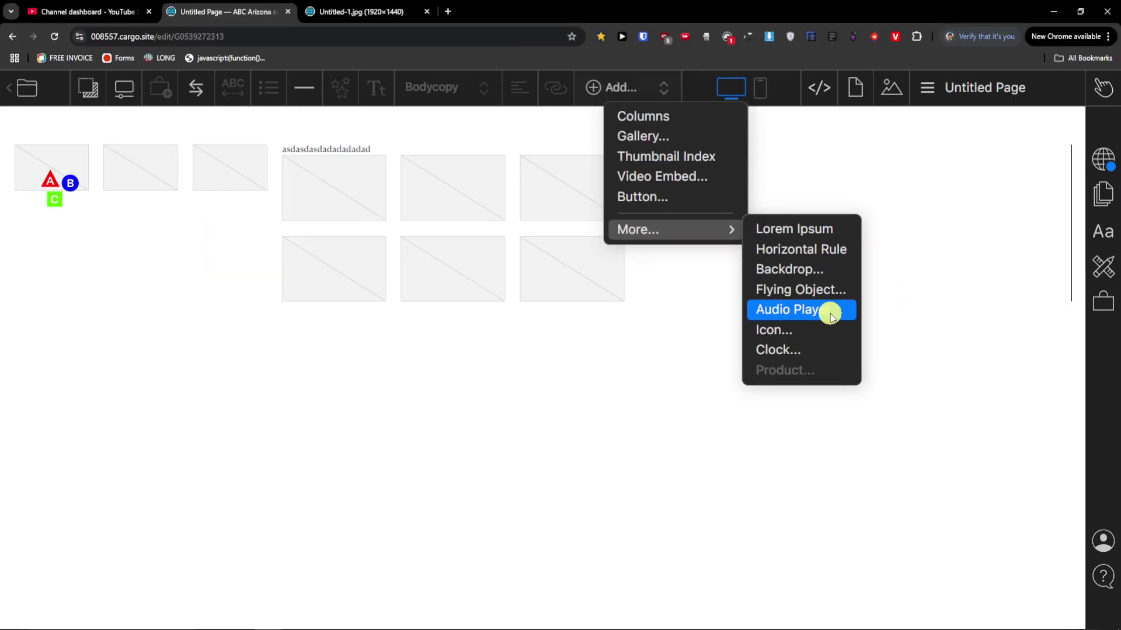
click(807, 380)
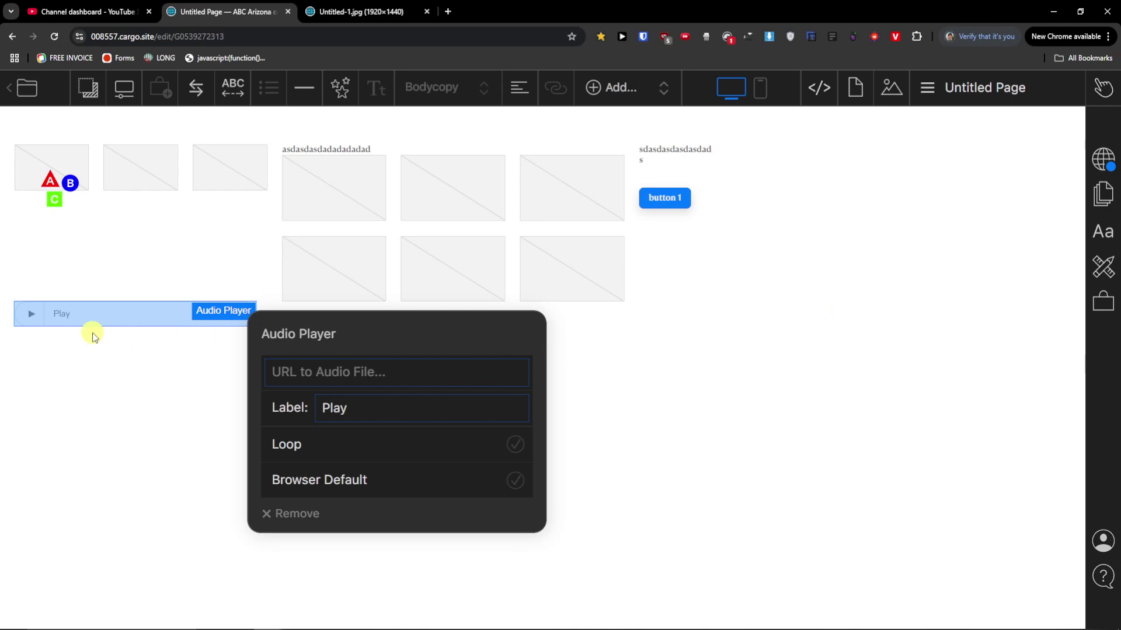
click(133, 392)
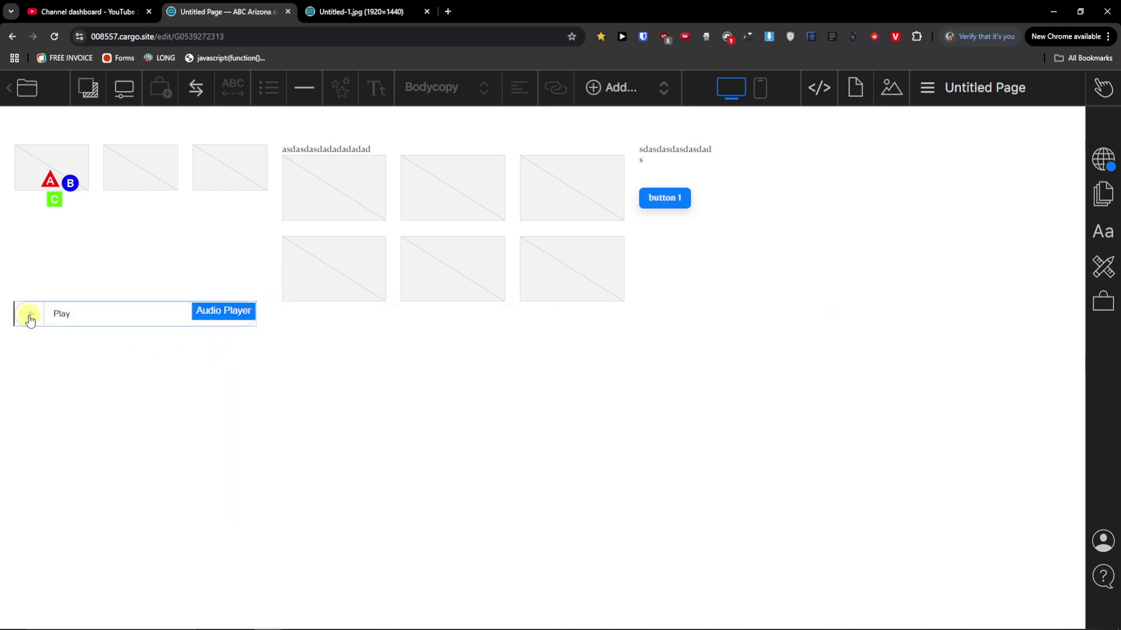
Insert a preset-format clock at the end of the blue button's label, keeping the local time and 24-hour options
click(696, 251)
click(621, 89)
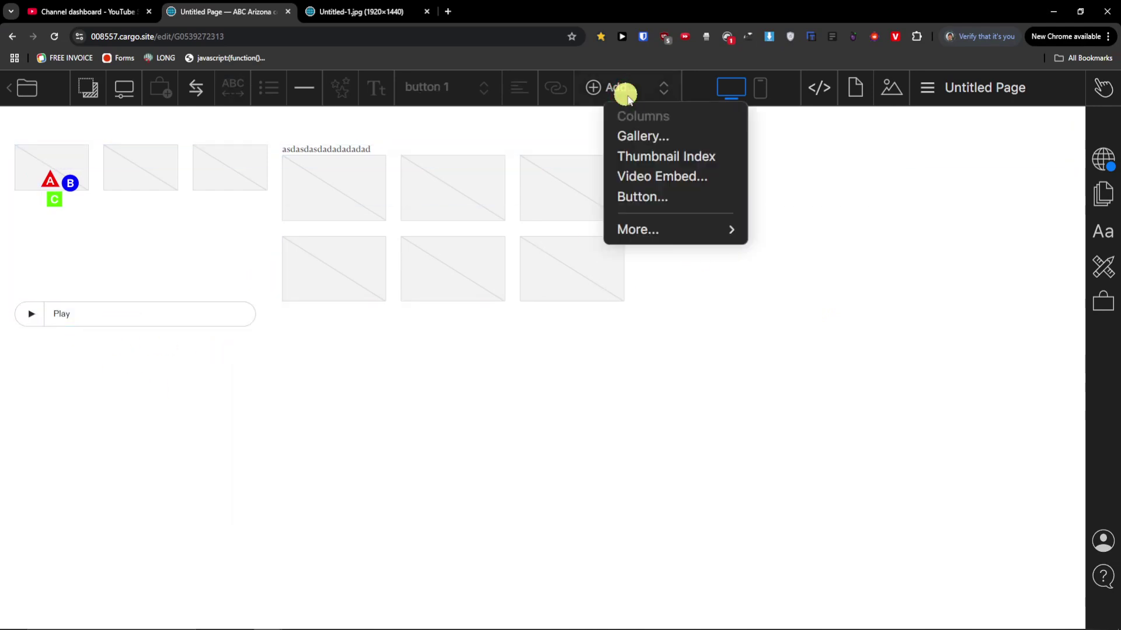
mouse_move(718, 234)
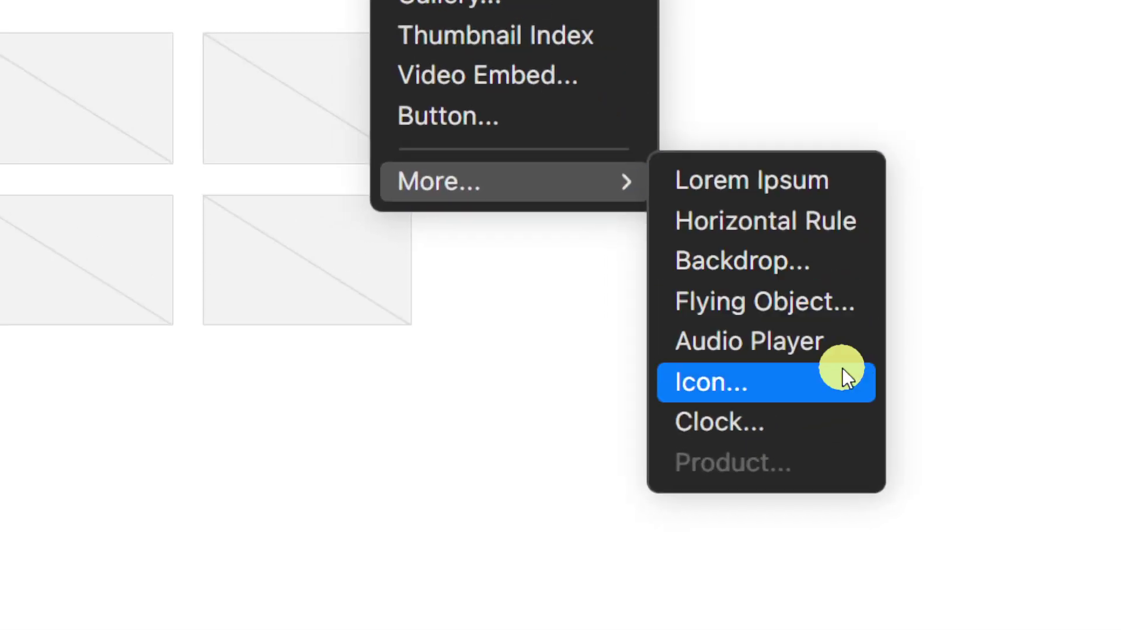
click(748, 433)
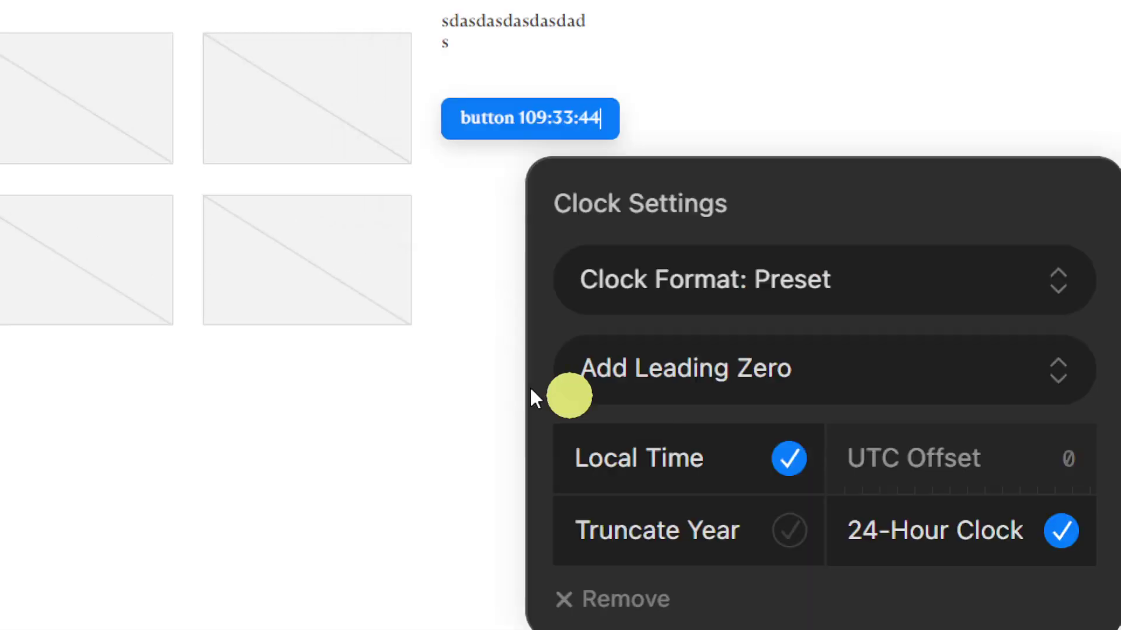
click(465, 374)
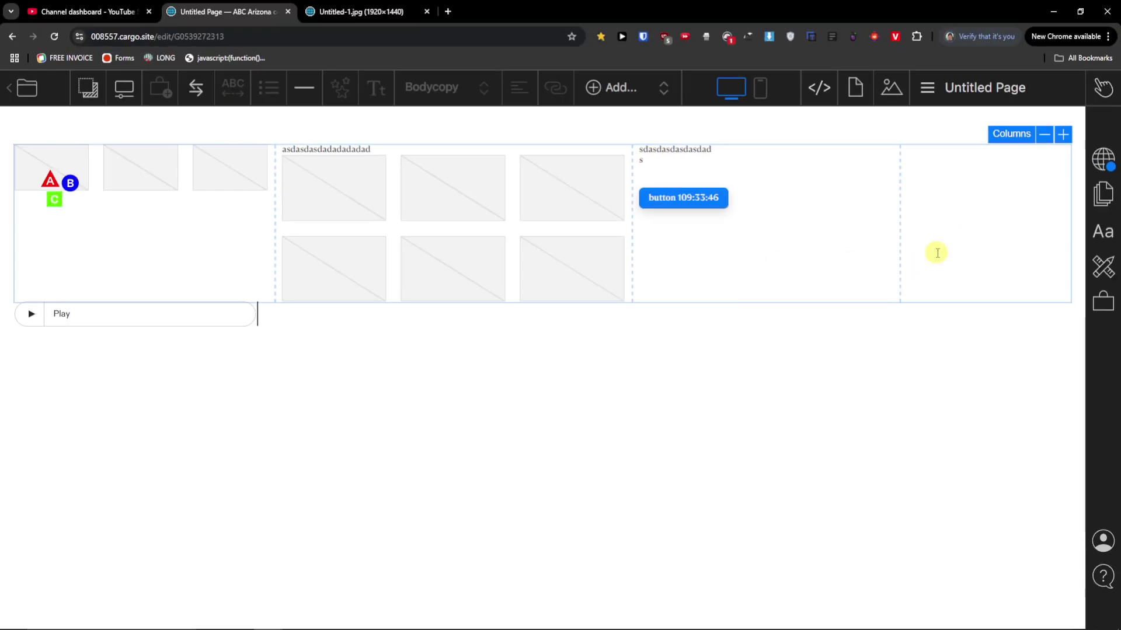
Insert a Lorem Ipsum paragraph in the fourth column
click(622, 91)
mouse_move(675, 227)
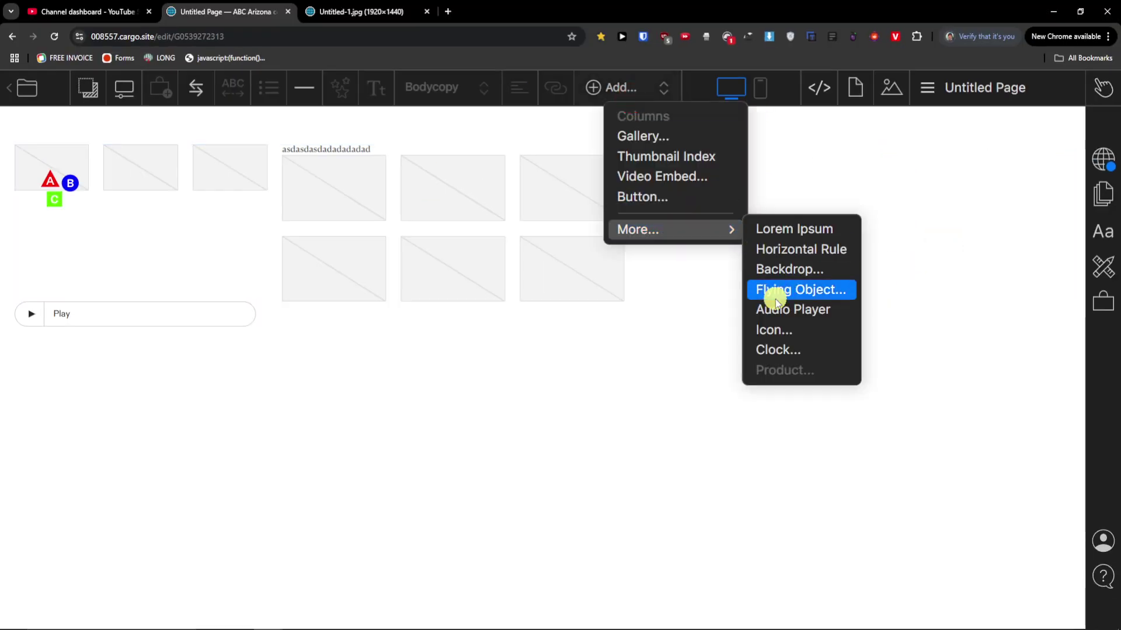
click(821, 233)
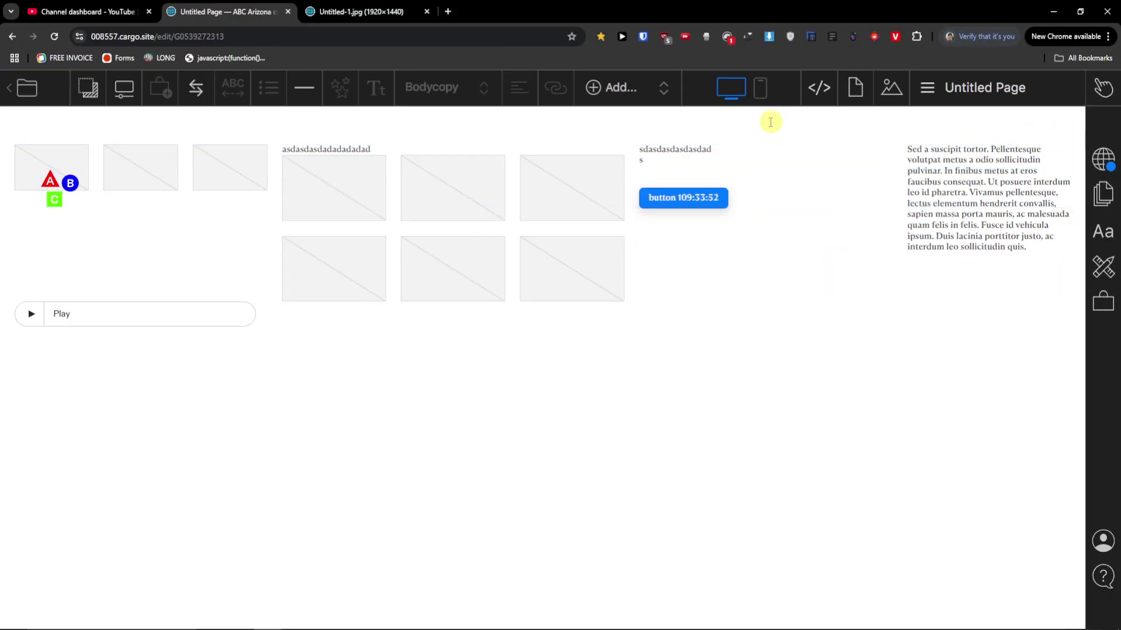
click(266, 21)
mouse_move(685, 237)
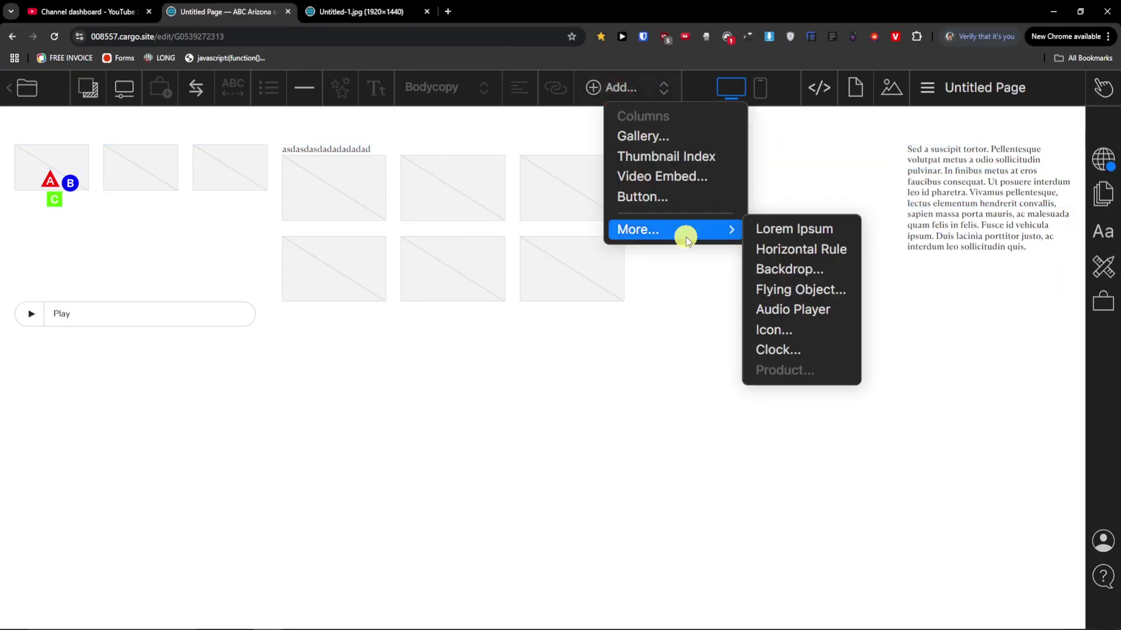
Compare the page's mobile layout with its desktop layout, ending in the desktop view
click(770, 92)
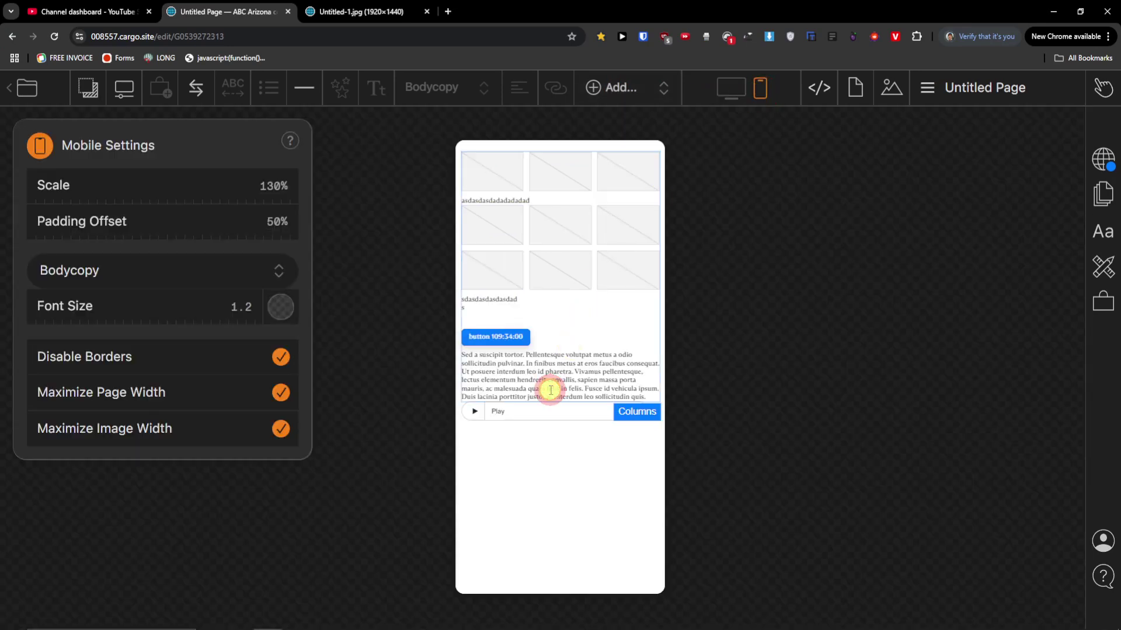
click(731, 87)
click(758, 88)
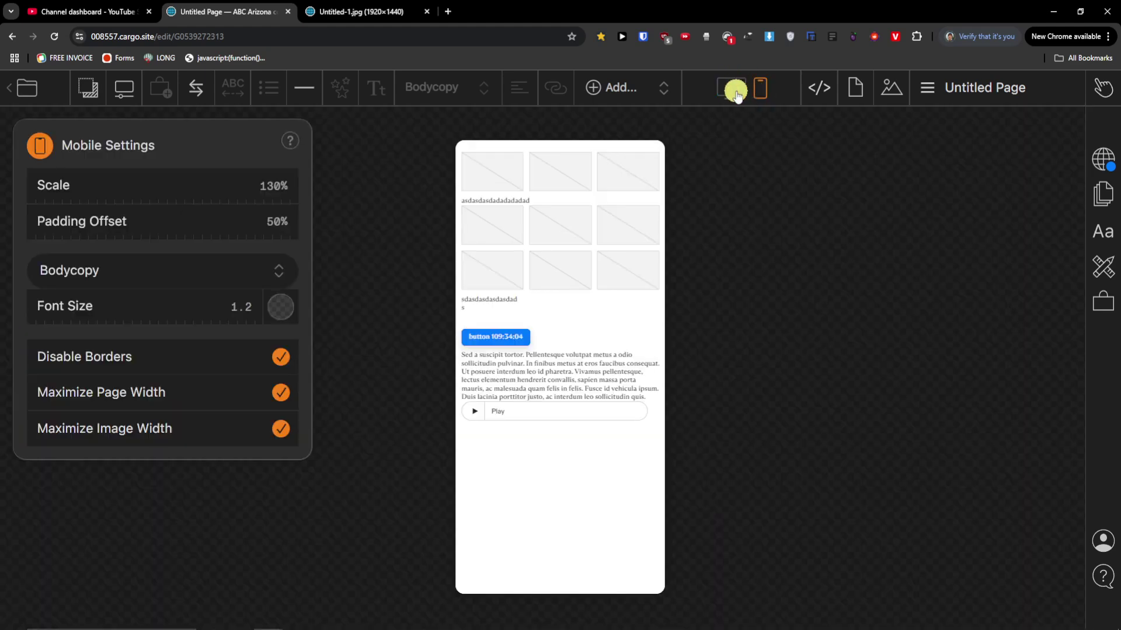
click(734, 92)
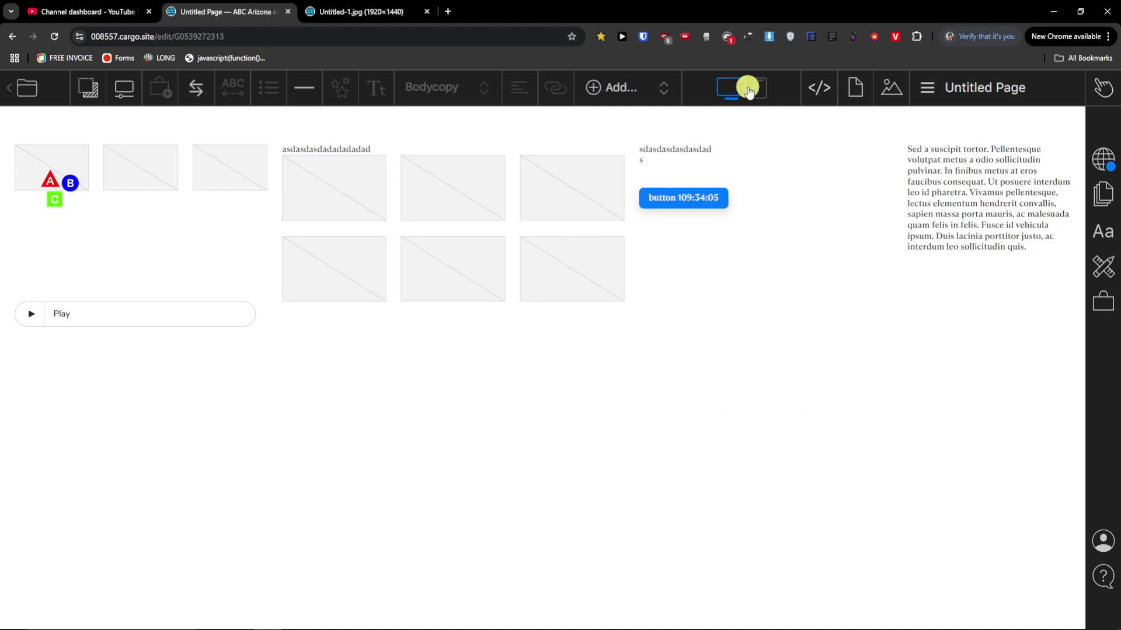
Examine the untitled page's HTML and CSS code
click(817, 88)
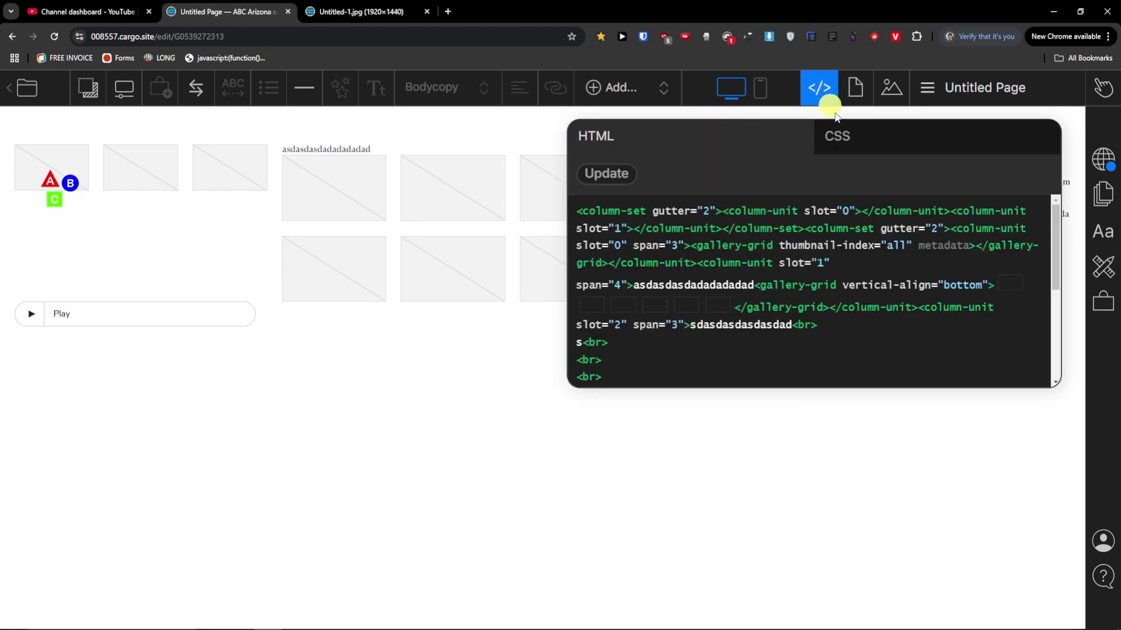
click(841, 136)
click(737, 131)
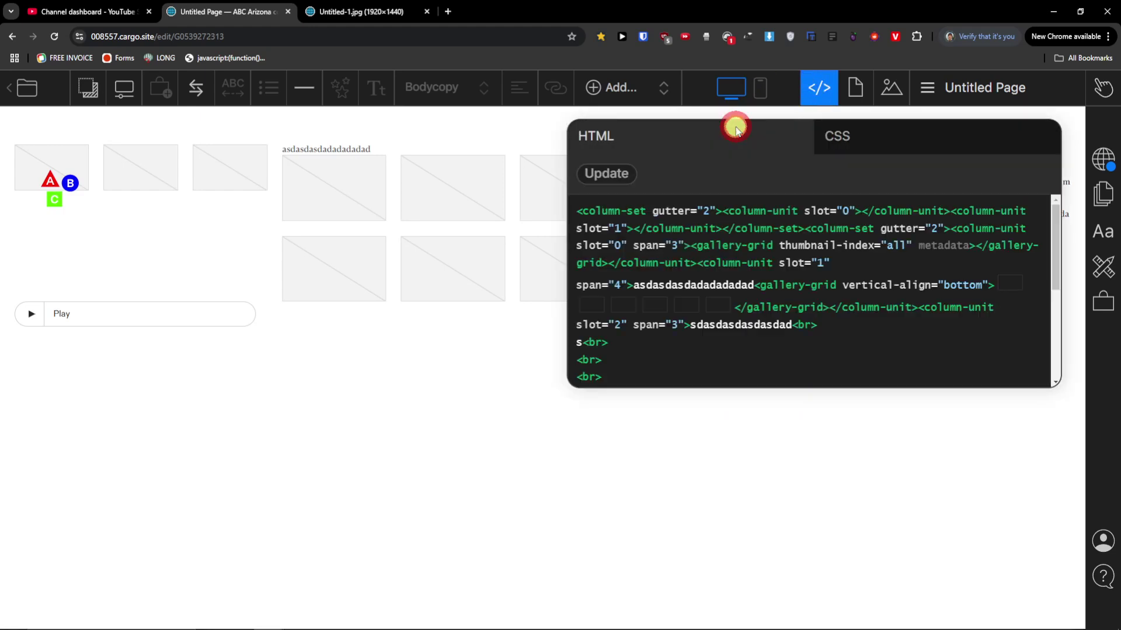
Examine the local page settings, such as width, padding, text alignment and backgrounds
click(854, 93)
click(891, 175)
click(920, 191)
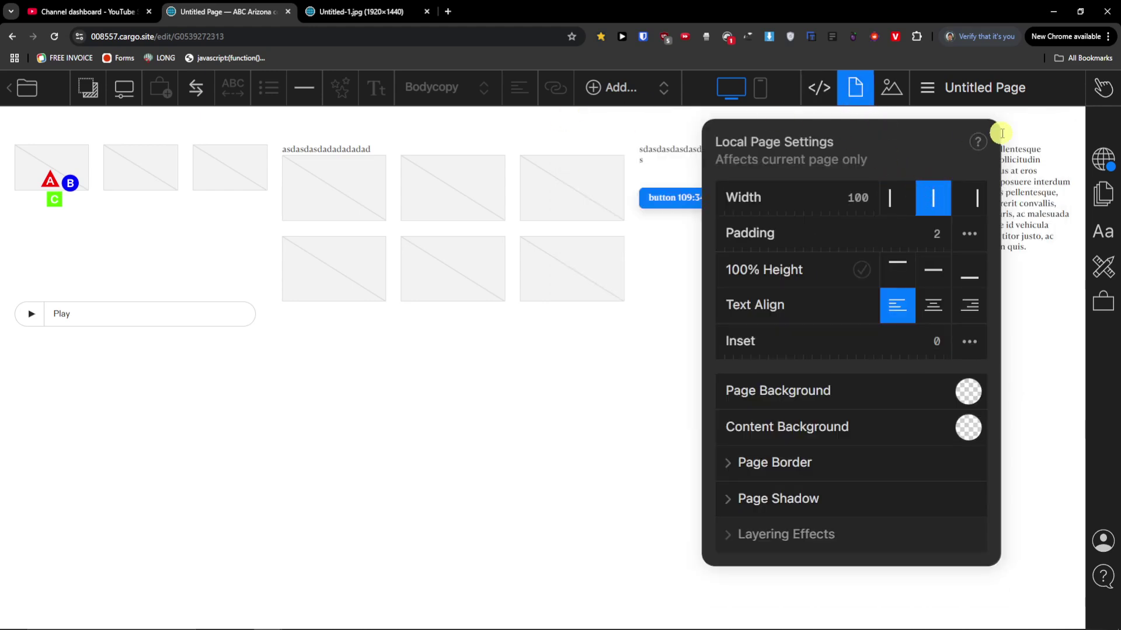
Switch to the Text page and show its HTML code
click(945, 88)
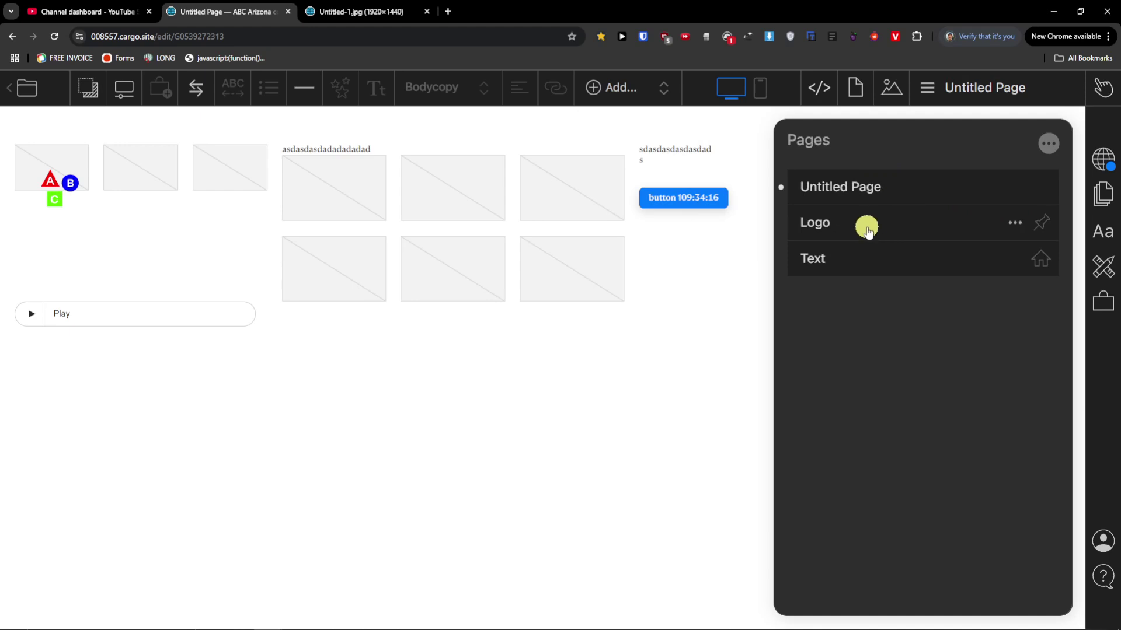
click(851, 256)
click(819, 87)
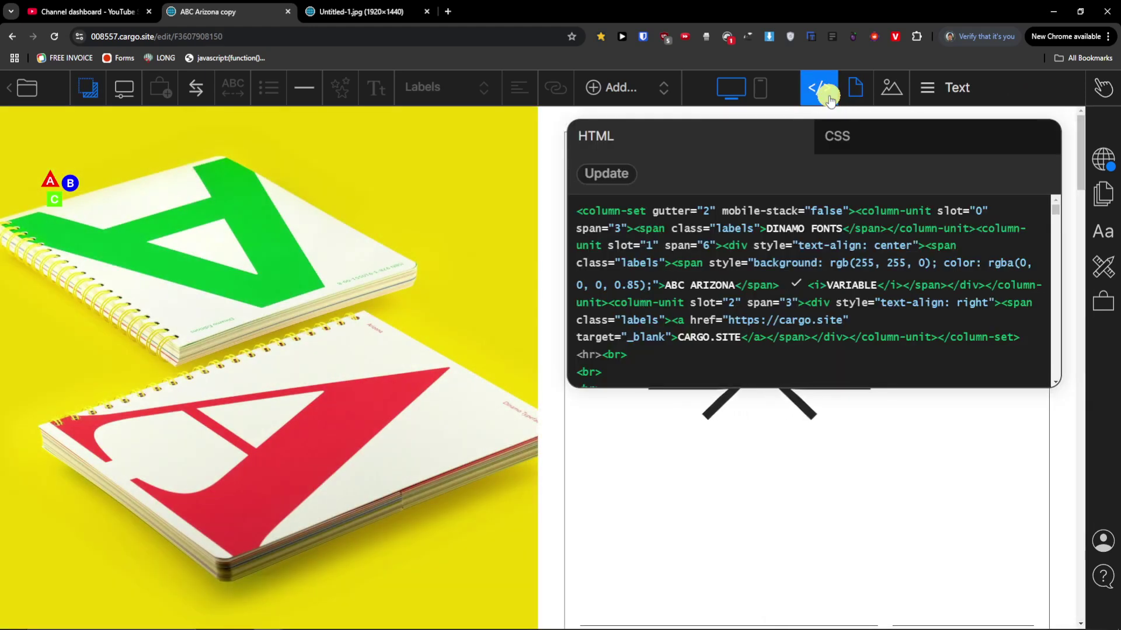
Look through the Text page's media, mobile layout and code, ending on its local page settings in desktop view
click(828, 93)
click(891, 87)
click(760, 87)
click(730, 88)
click(819, 88)
click(855, 88)
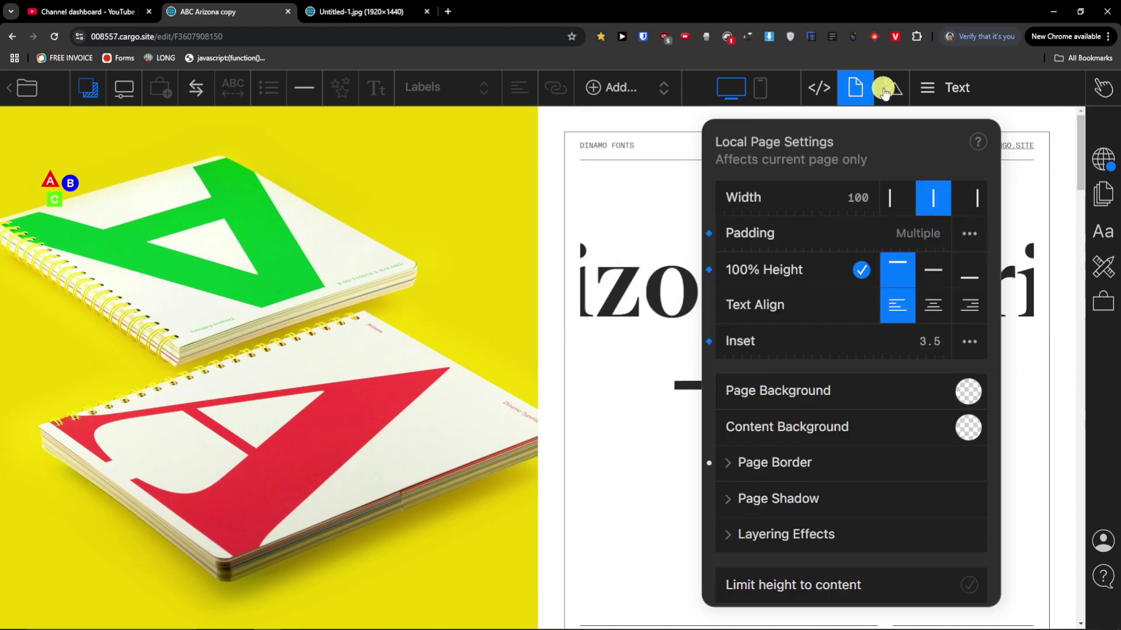
Align the Text page's width to the left and set its padding to 7.9
click(899, 204)
click(975, 197)
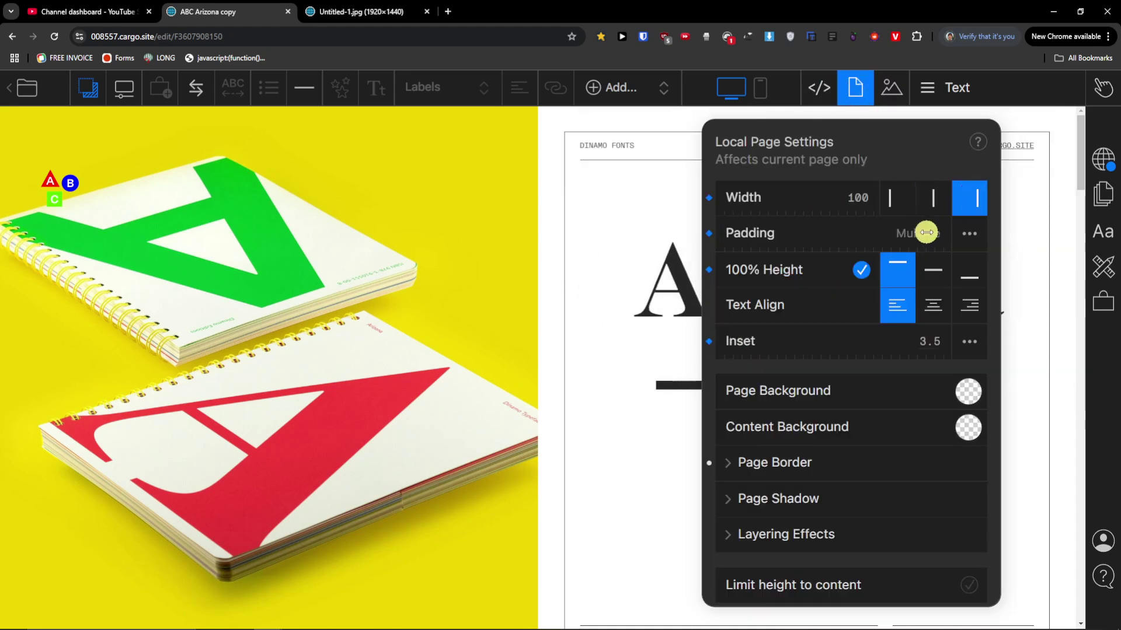
click(941, 209)
drag(930, 233, 652, 356)
drag(786, 146, 122, 146)
drag(255, 241, 268, 270)
Align the page's full-height content to the vertical middle and keep left text alignment after trying the other alignments
click(268, 274)
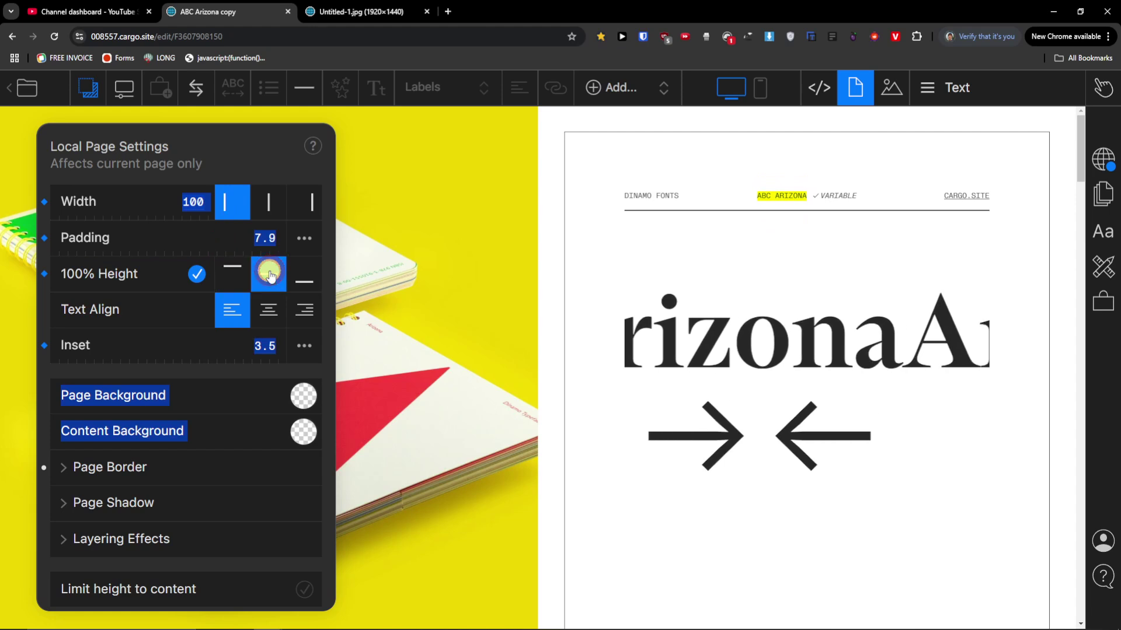
click(274, 315)
click(233, 313)
click(288, 313)
click(228, 317)
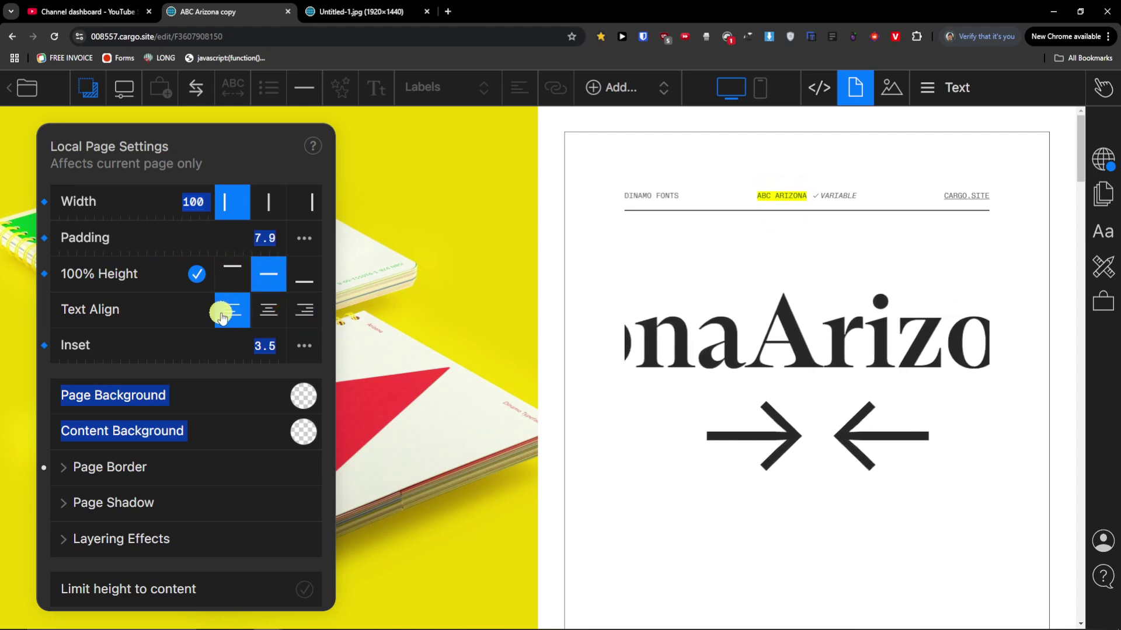
Set the Text page's border width to 3.1
scroll(212, 363, down, 1)
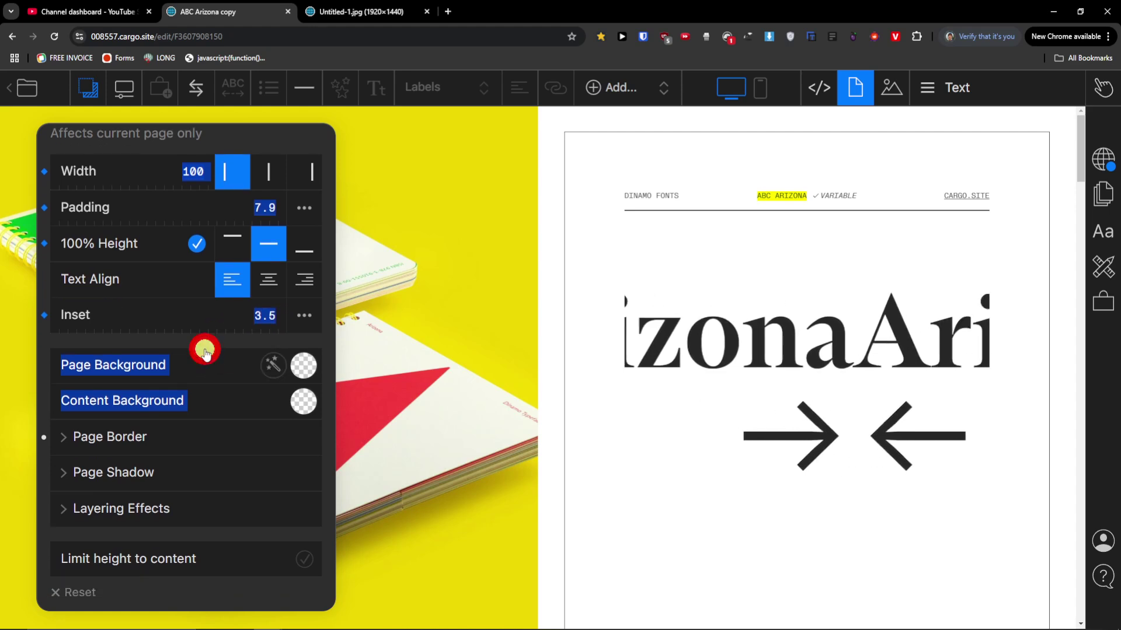
click(205, 351)
click(185, 345)
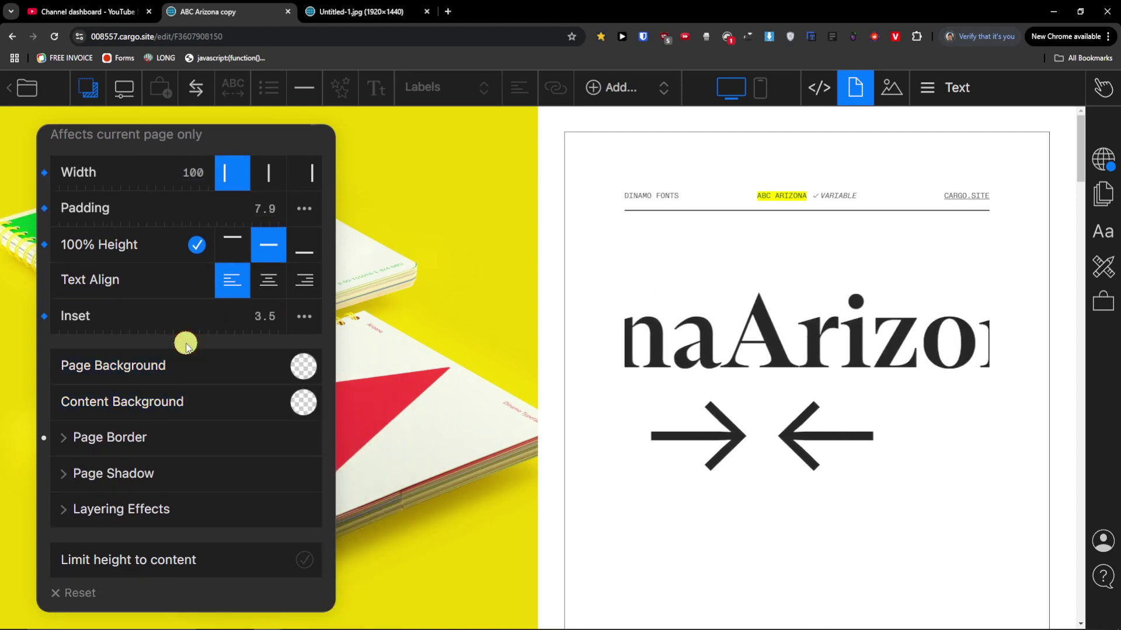
click(164, 443)
mouse_move(257, 485)
mouse_down()
mouse_move(287, 490)
mouse_move(272, 492)
mouse_up()
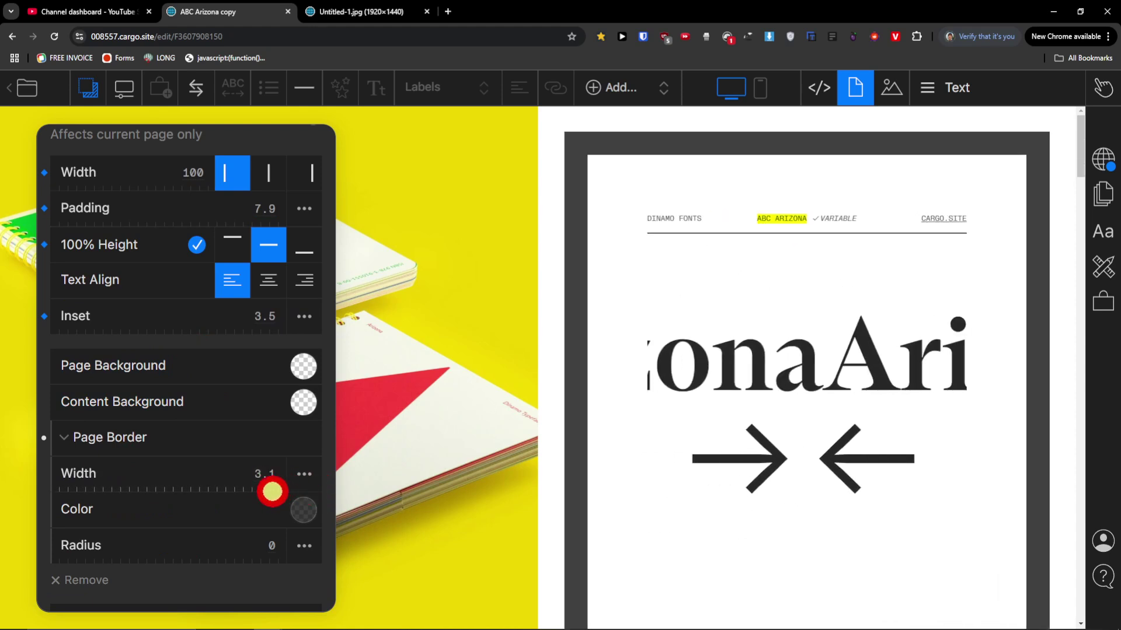
scroll(238, 499, down, 3)
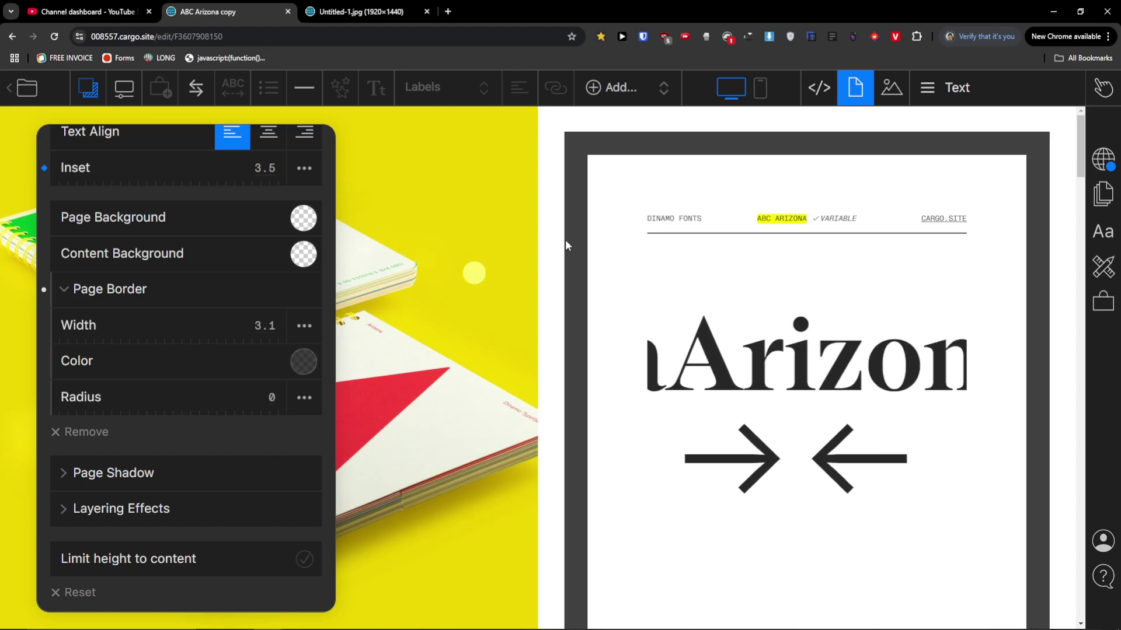
View the images available in the Text page's media collection
click(883, 92)
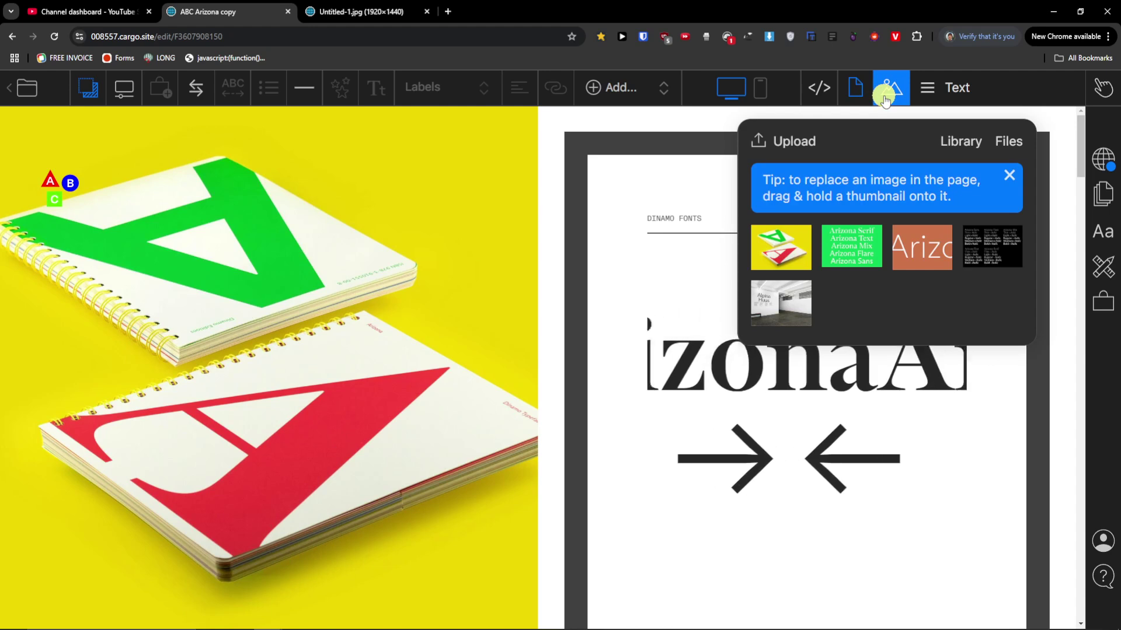
mouse_move(783, 254)
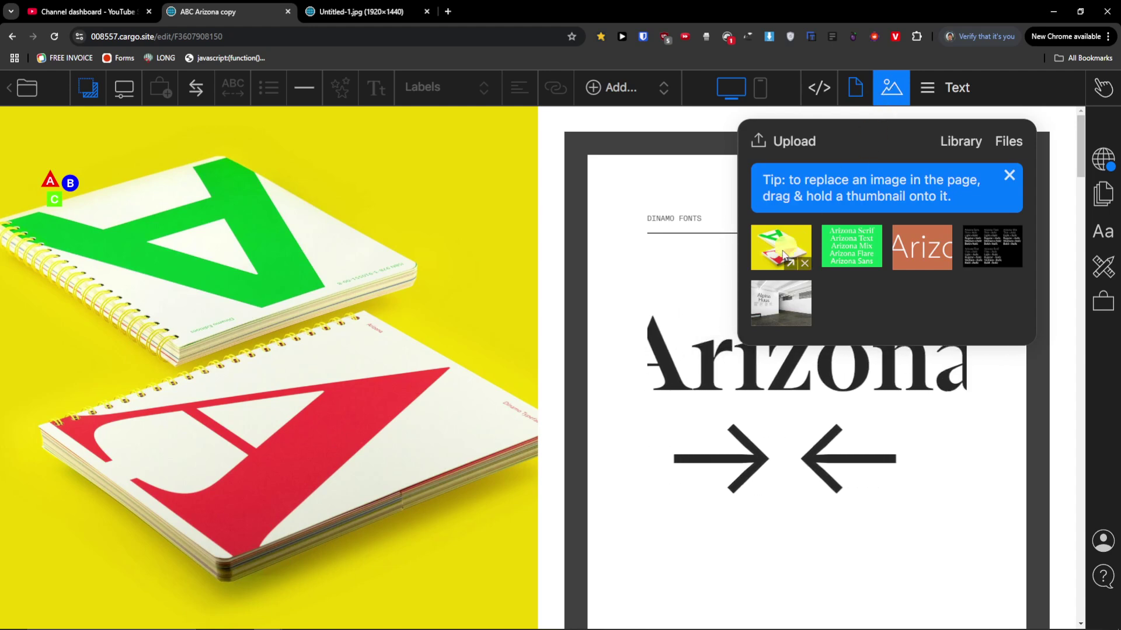
click(1067, 142)
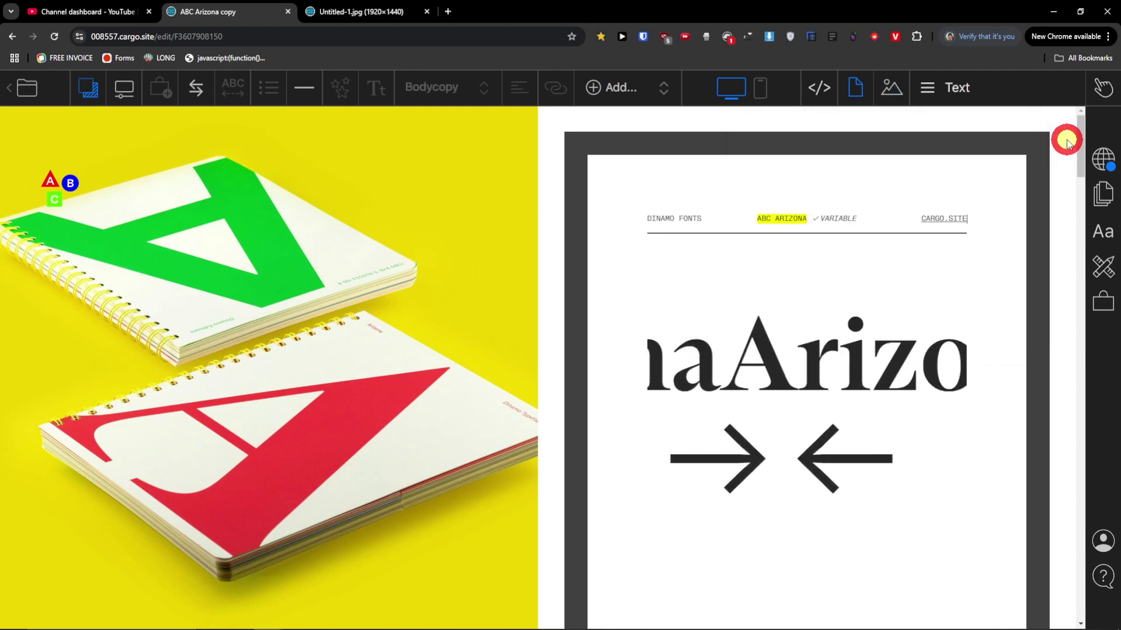
Examine the publish settings, including site visibility, domain, site name, favicon, meta tags and contact form
click(1106, 163)
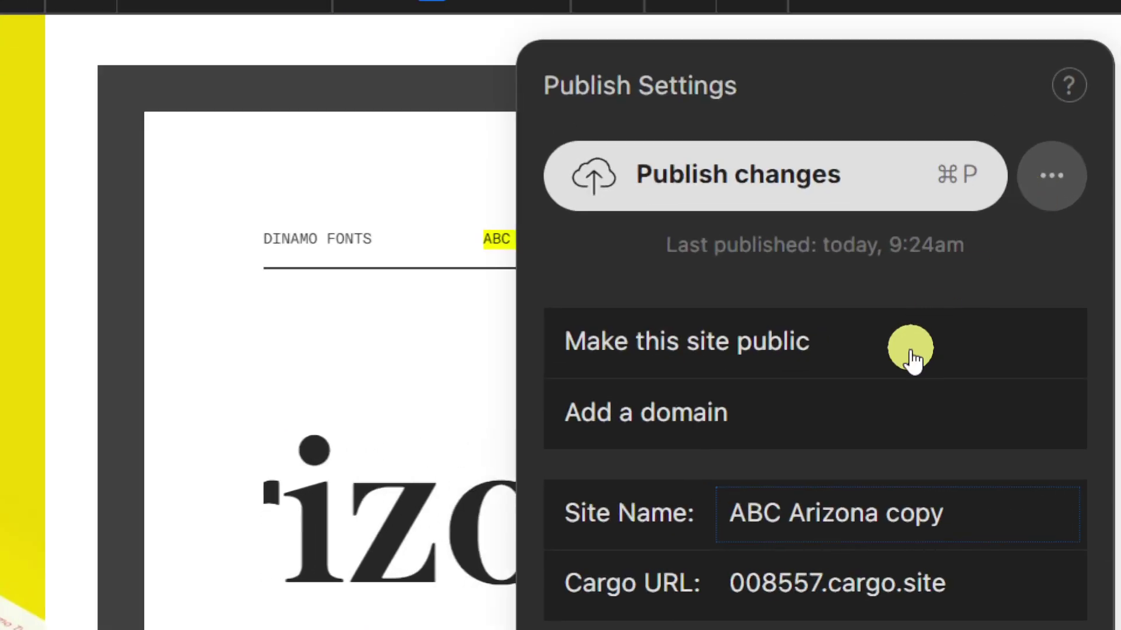
scroll(965, 276, down, 2)
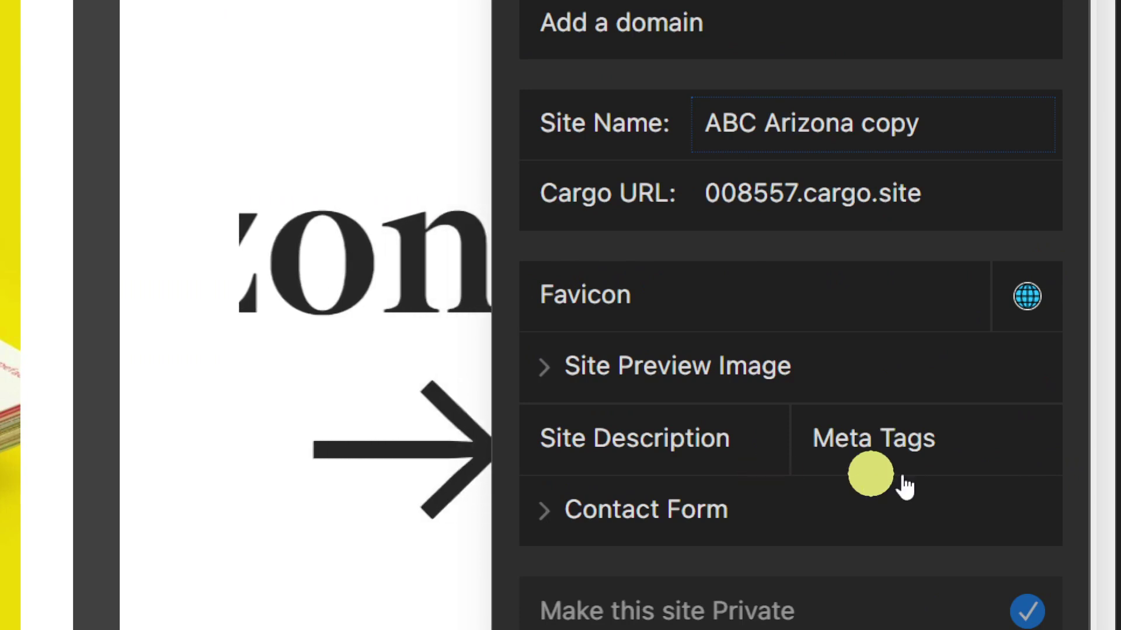
click(723, 514)
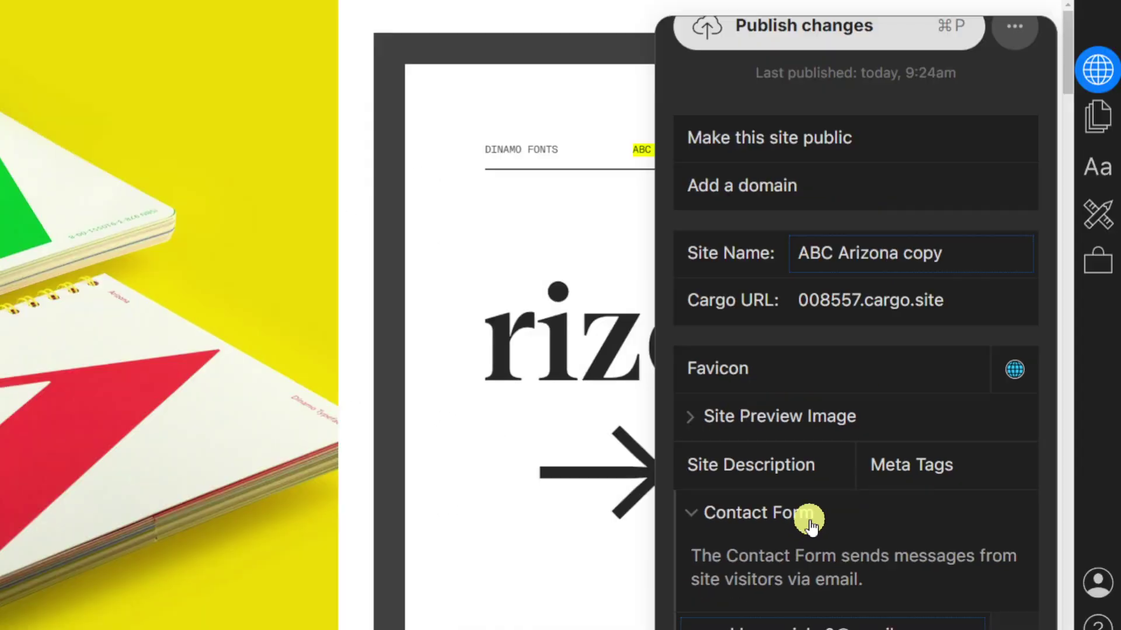
scroll(811, 522, down, 2)
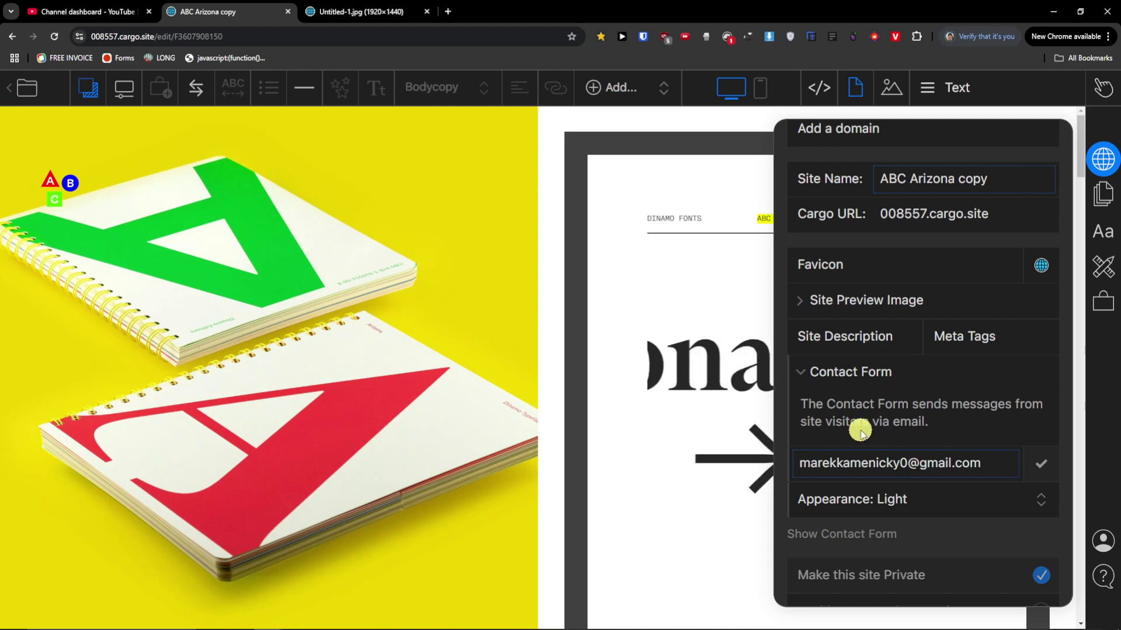
scroll(858, 430, up, 3)
click(708, 344)
click(1103, 170)
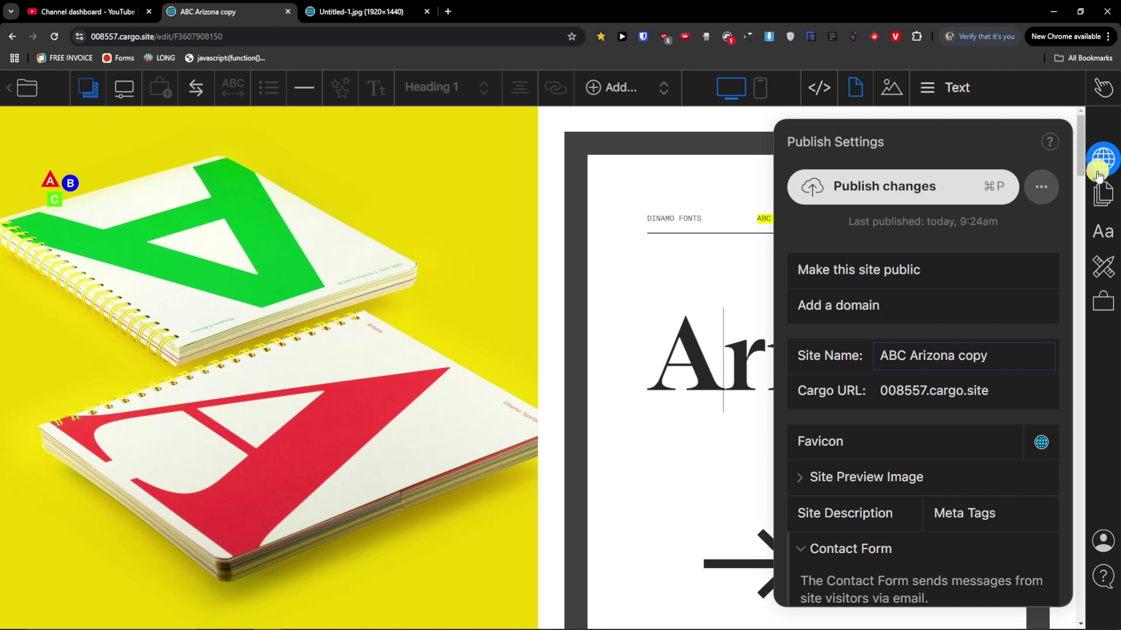
Compare the default page settings for all pages with the Text page's local page settings
click(1103, 199)
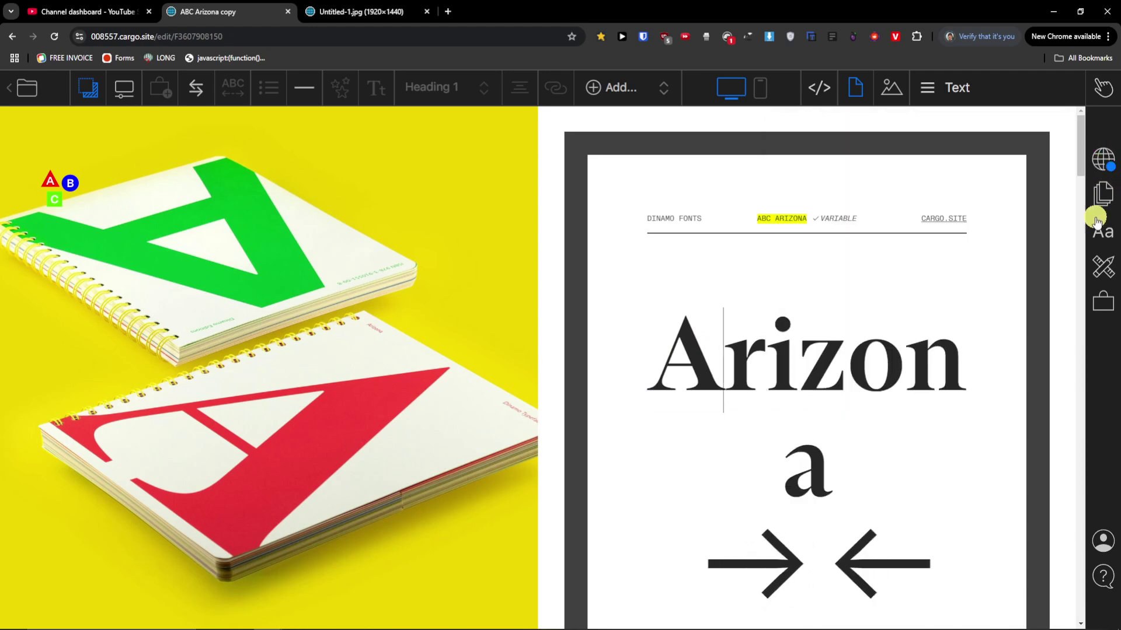
click(1009, 198)
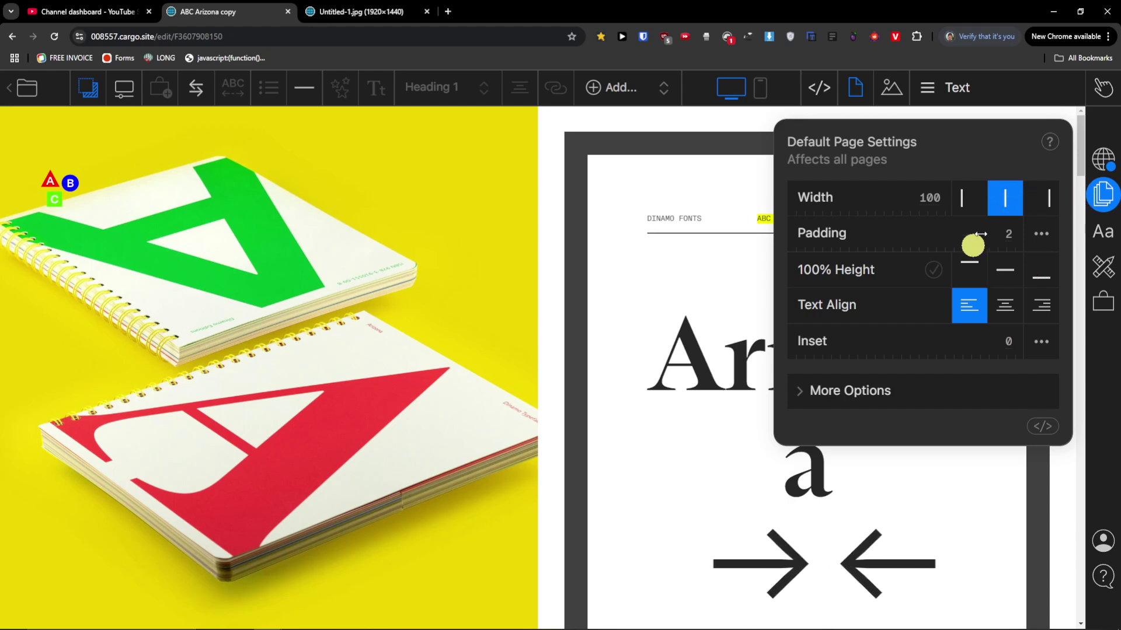
click(902, 100)
click(931, 88)
click(855, 87)
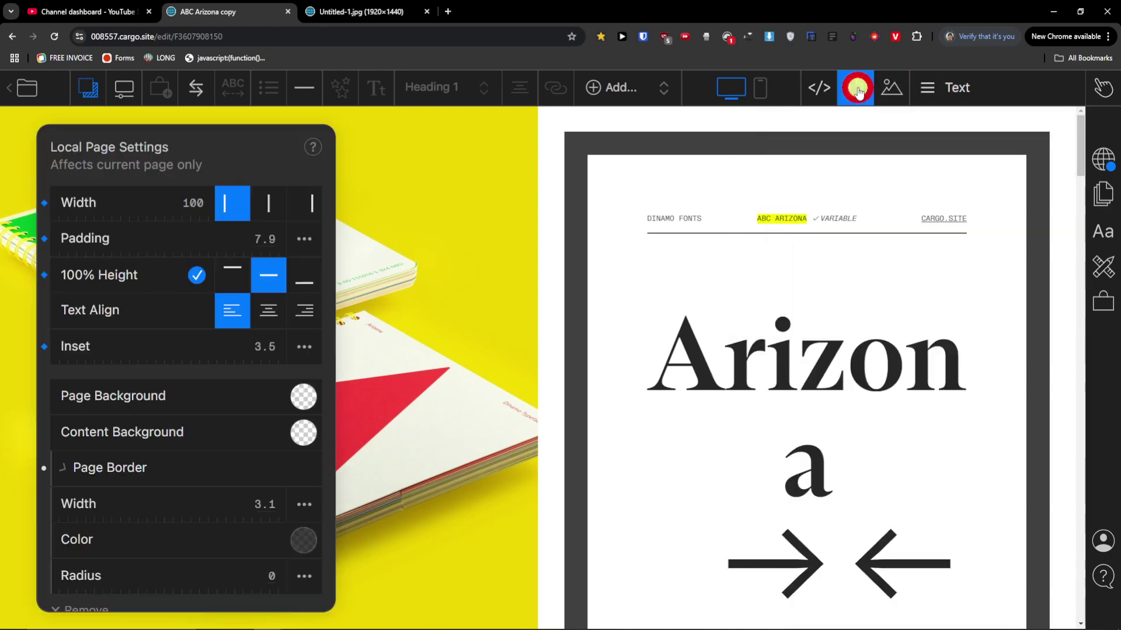
drag(135, 167, 514, 150)
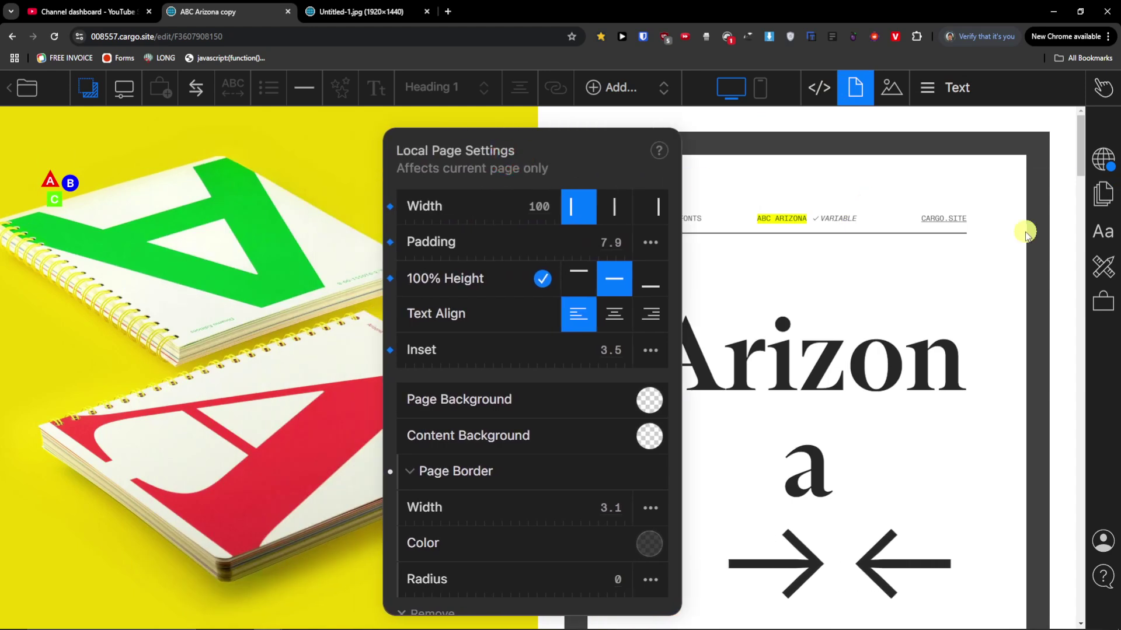
click(1102, 197)
Examine the text style settings for Bodycopy and Heading 1
click(1102, 231)
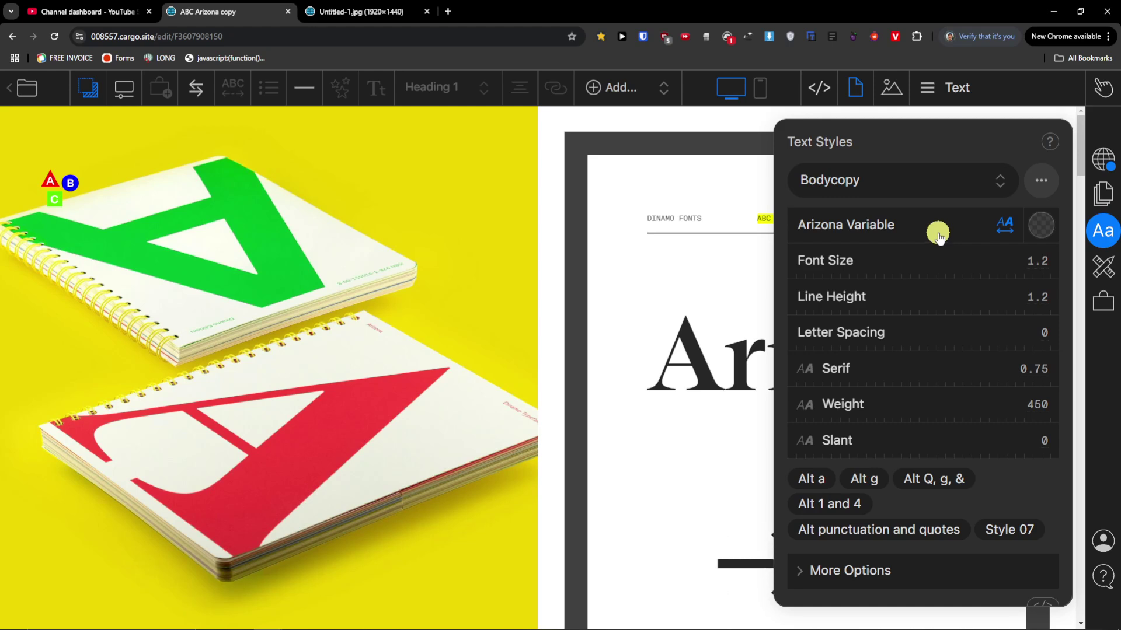
click(949, 192)
click(901, 226)
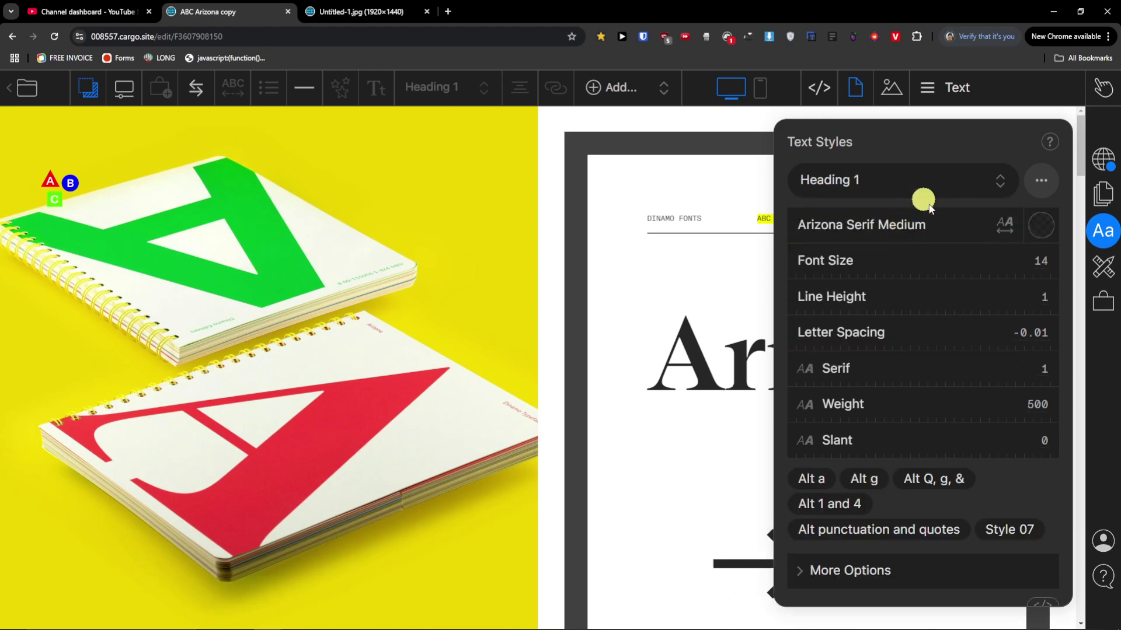
click(922, 175)
click(916, 225)
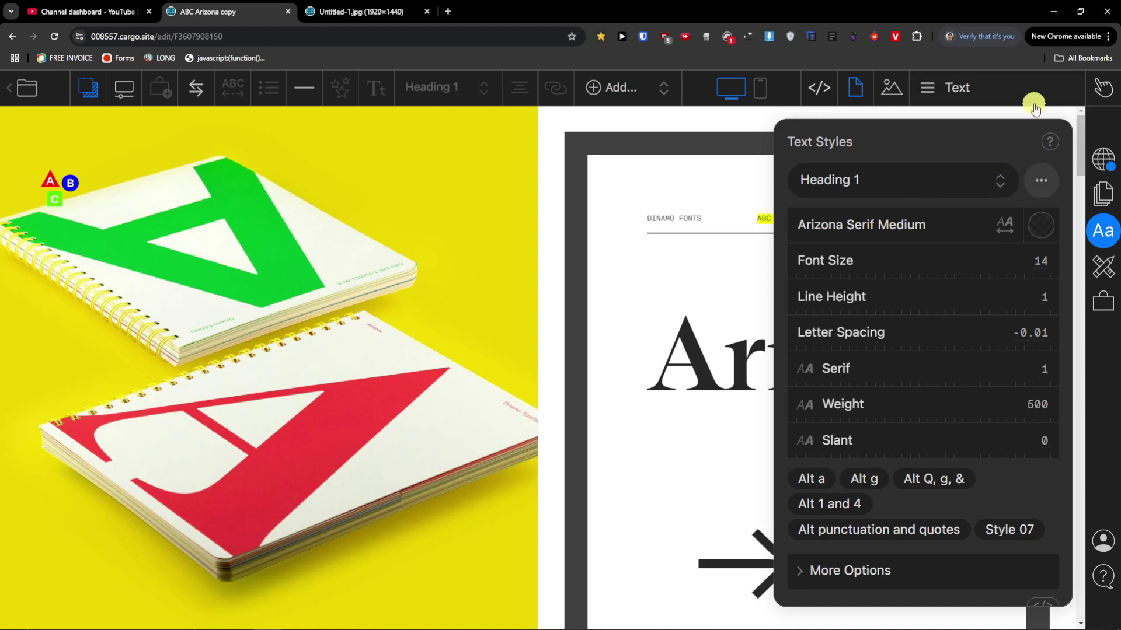
Examine the site settings for images, Quick View, active links and horizontal rules
click(1102, 267)
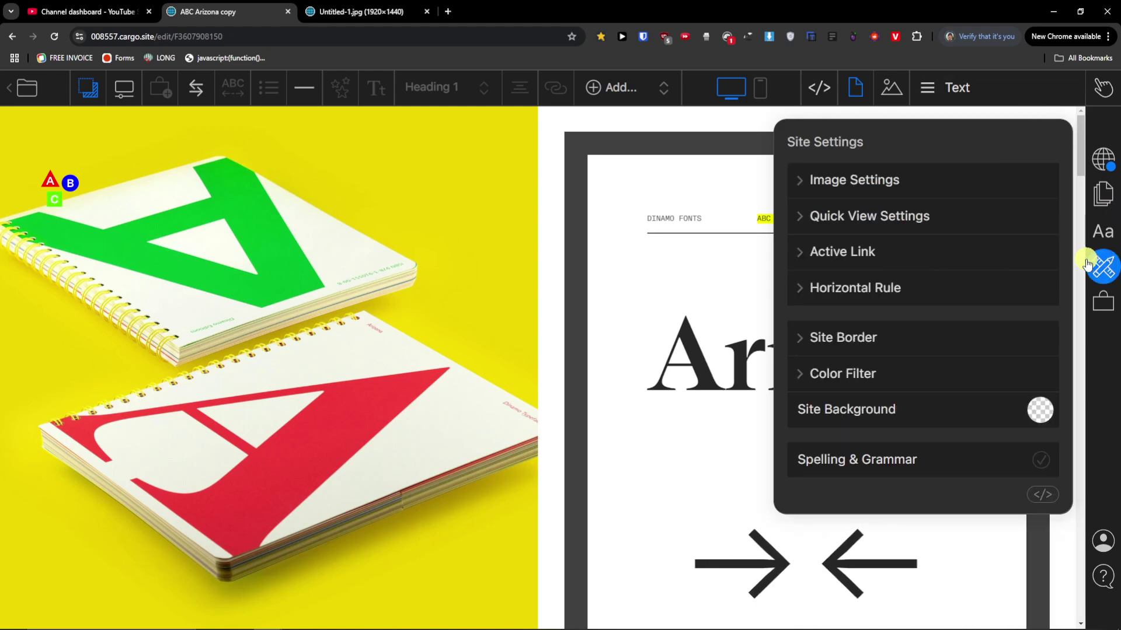
click(810, 181)
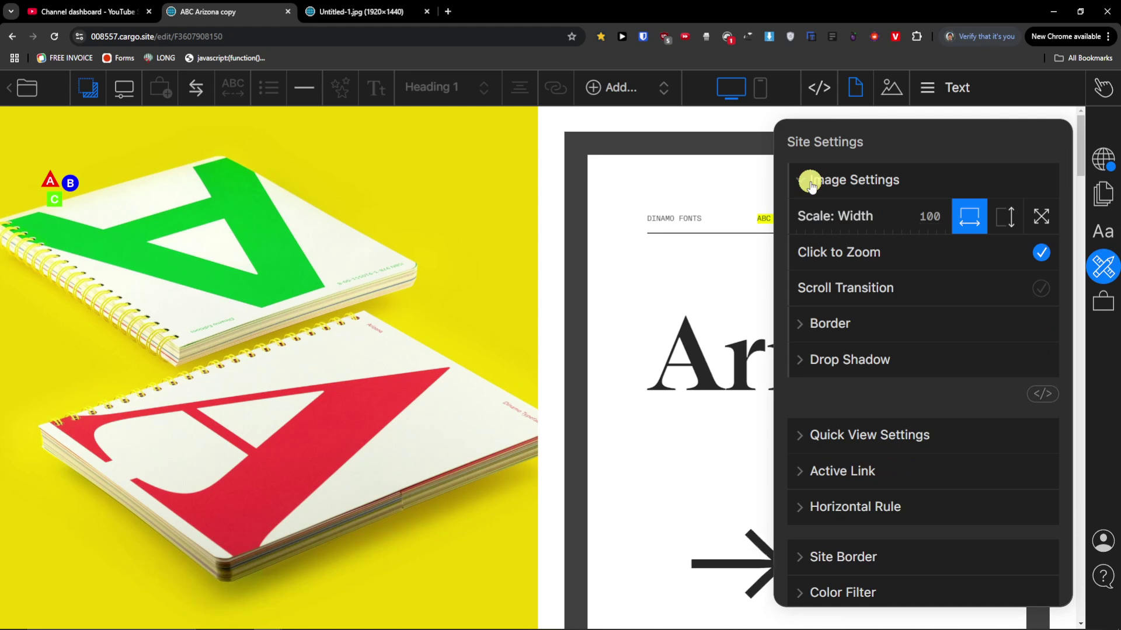
click(811, 182)
click(806, 217)
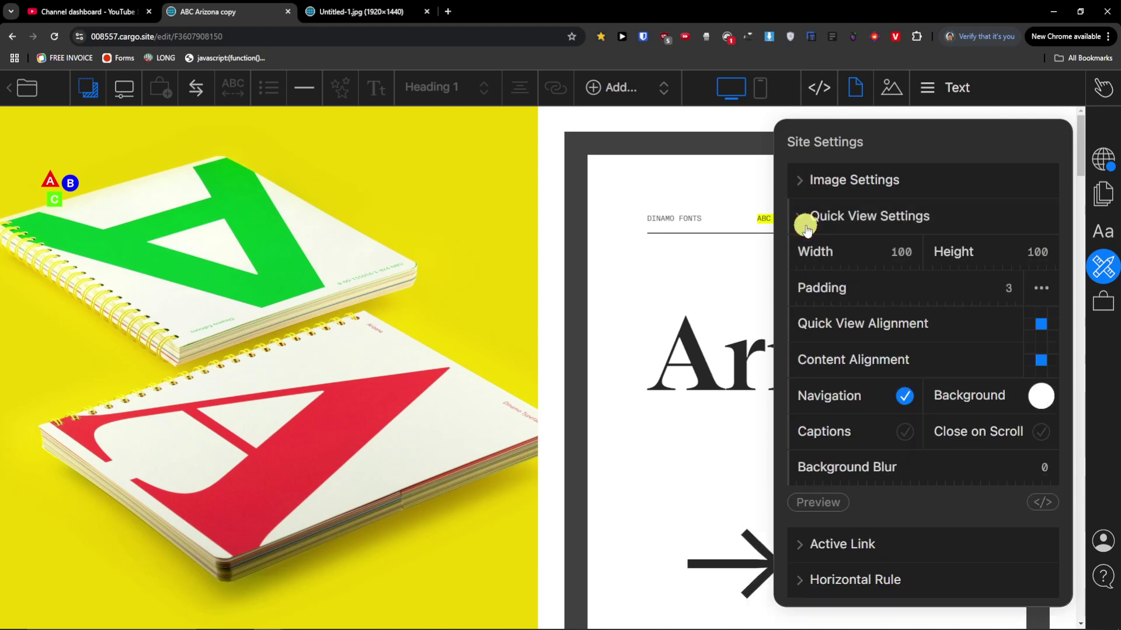
click(806, 228)
click(798, 255)
click(800, 257)
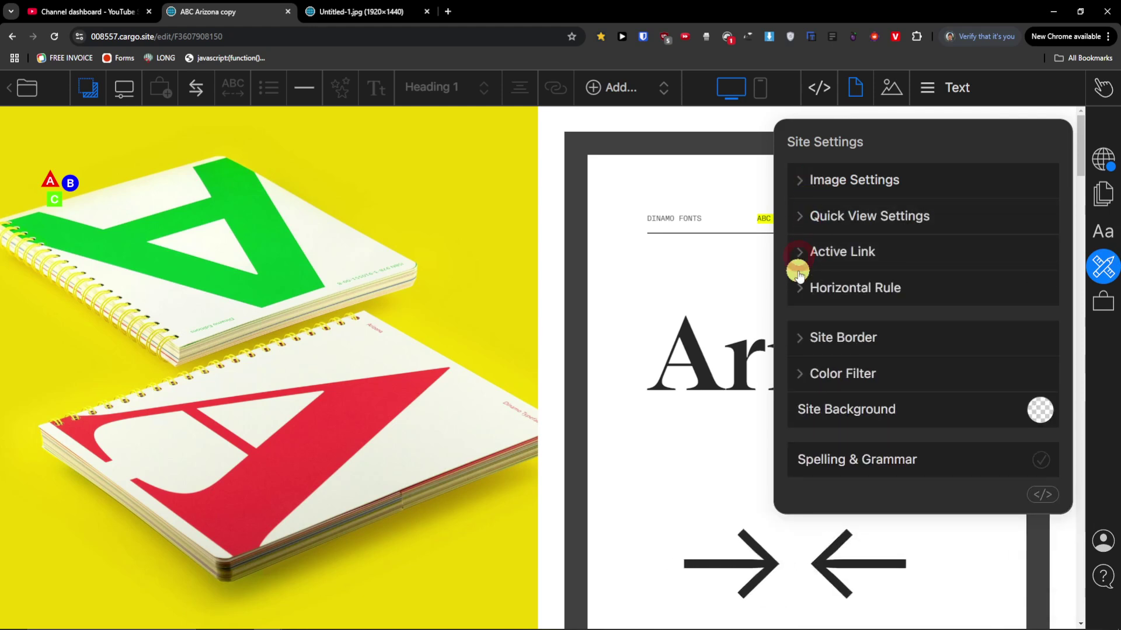
click(797, 288)
click(797, 288)
Try scaling the site's images by height and return to width scaling
click(803, 195)
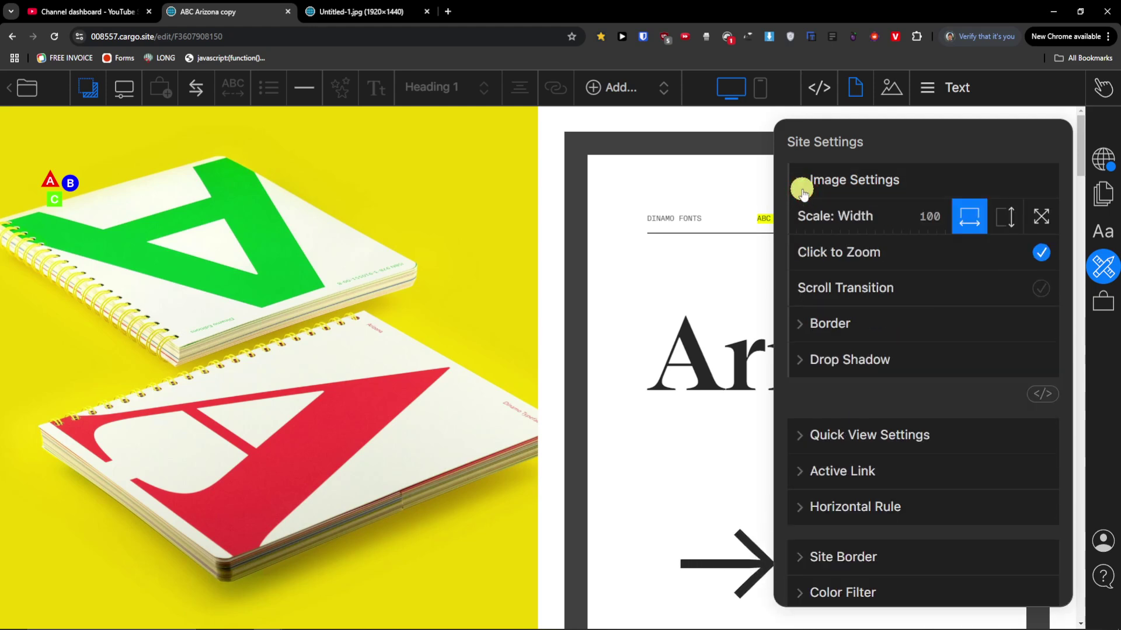
click(1002, 217)
click(975, 217)
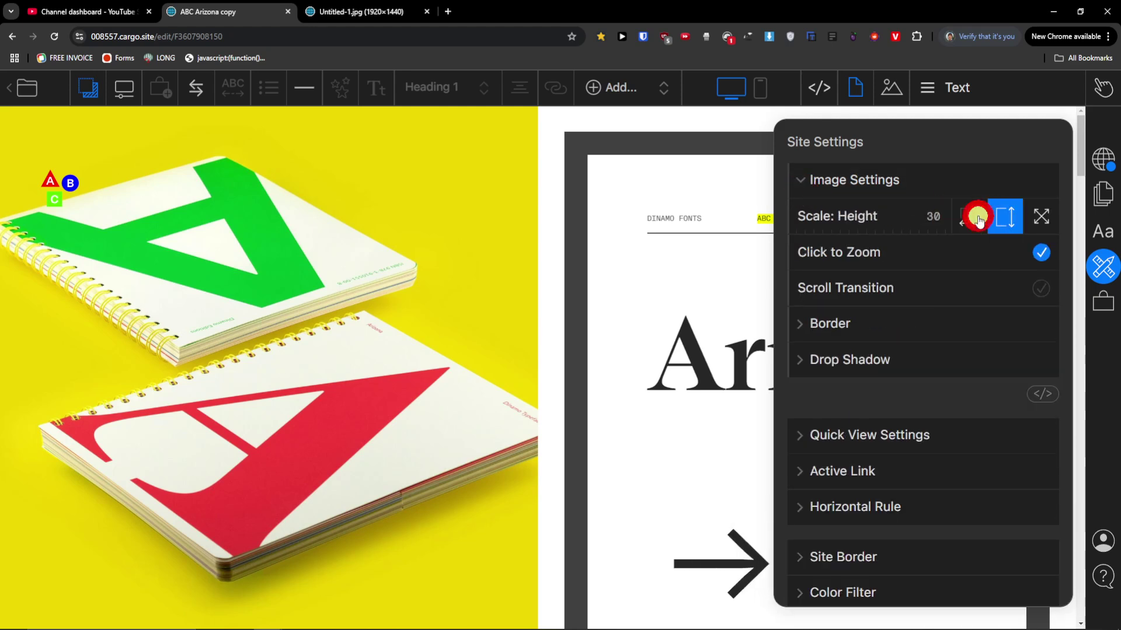
Examine the Site Border and Color Filter options in the site settings
scroll(949, 251, down, 2)
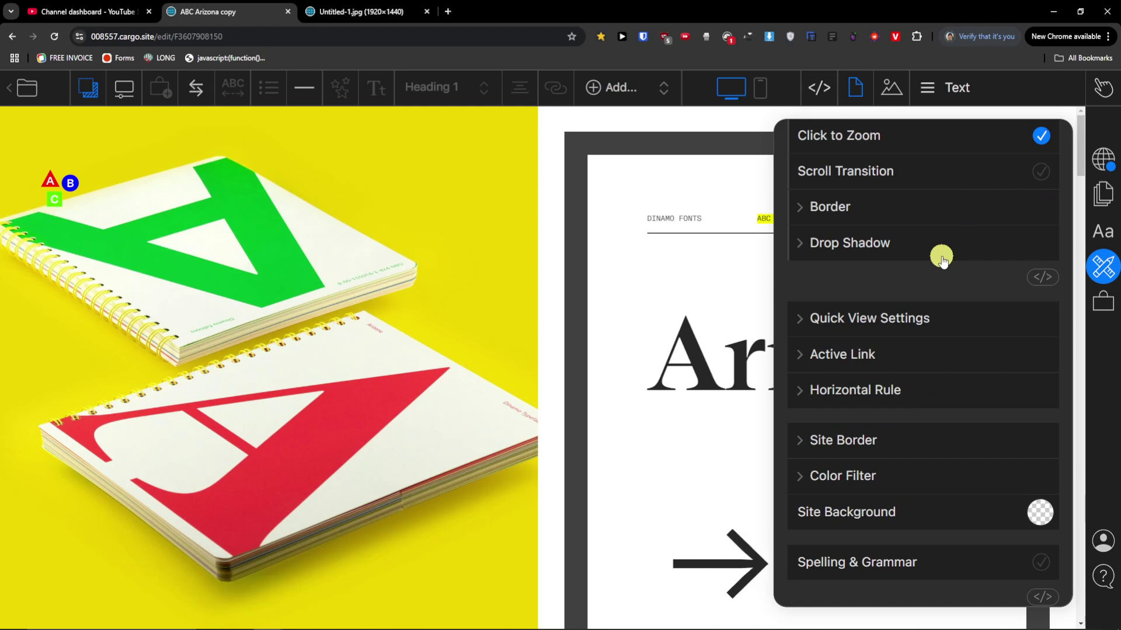
click(798, 439)
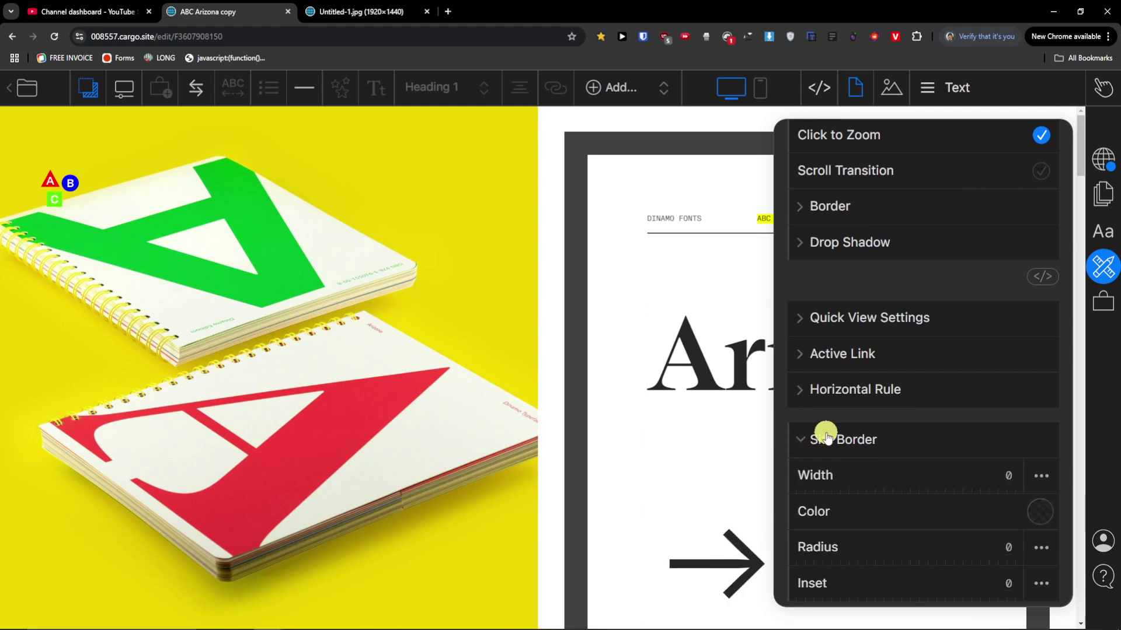
scroll(827, 436, down, 3)
click(797, 464)
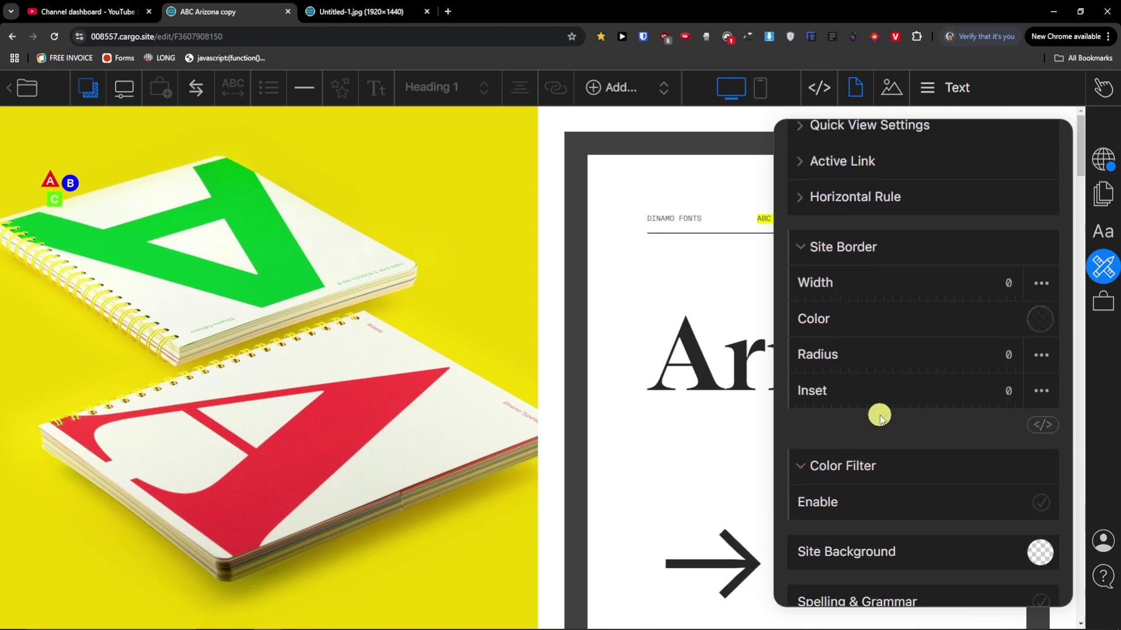
scroll(880, 417, up, 5)
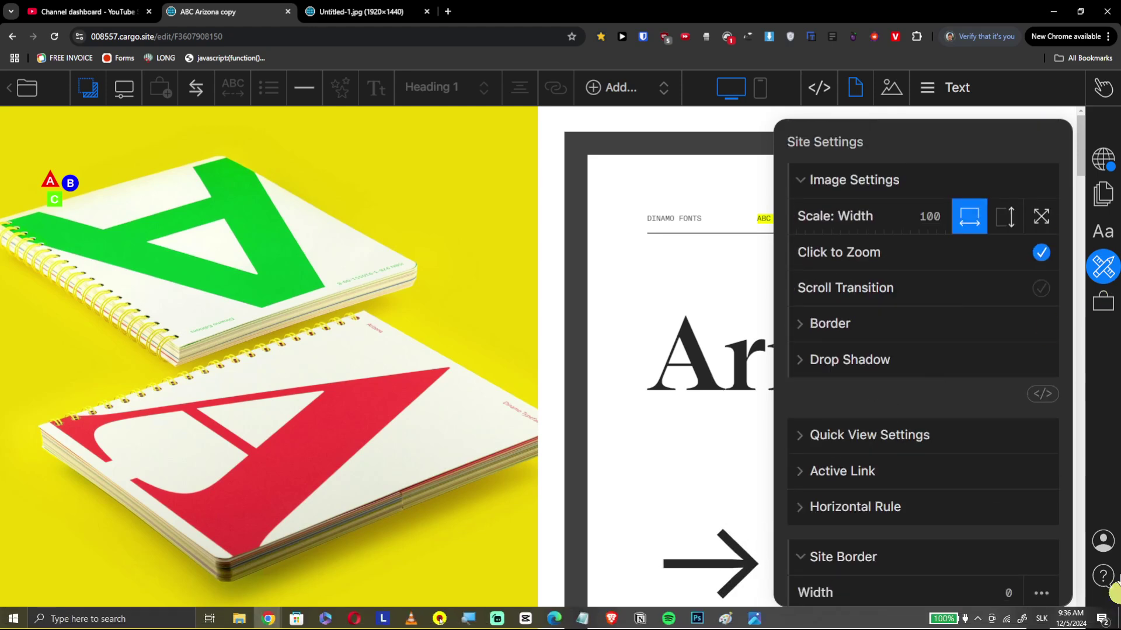
Leave the site settings and view the products section of the site's Commerce area
click(1101, 269)
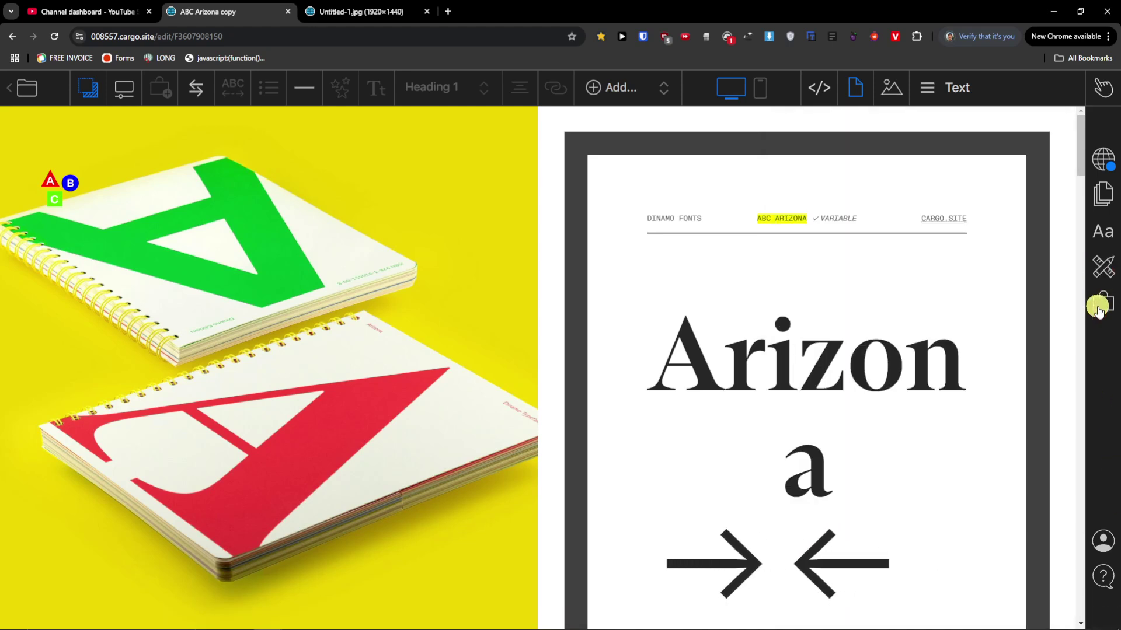
click(1097, 306)
click(971, 317)
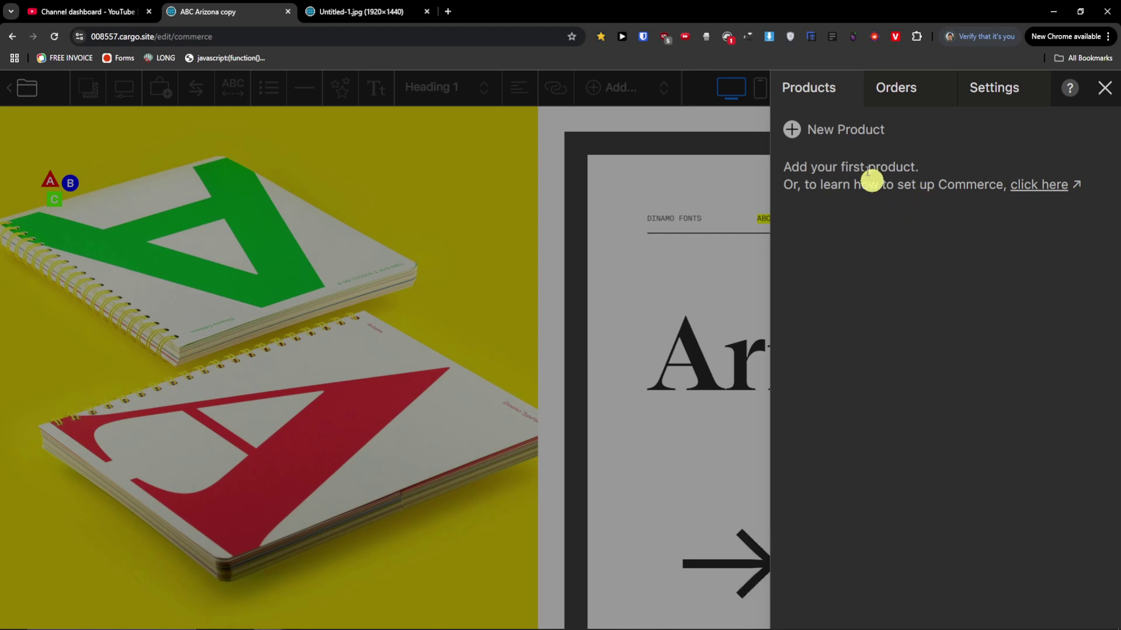
Create a physical product named "artistic creation" priced at $50, with an inventory of 20 and a weight of 10 oz
click(850, 132)
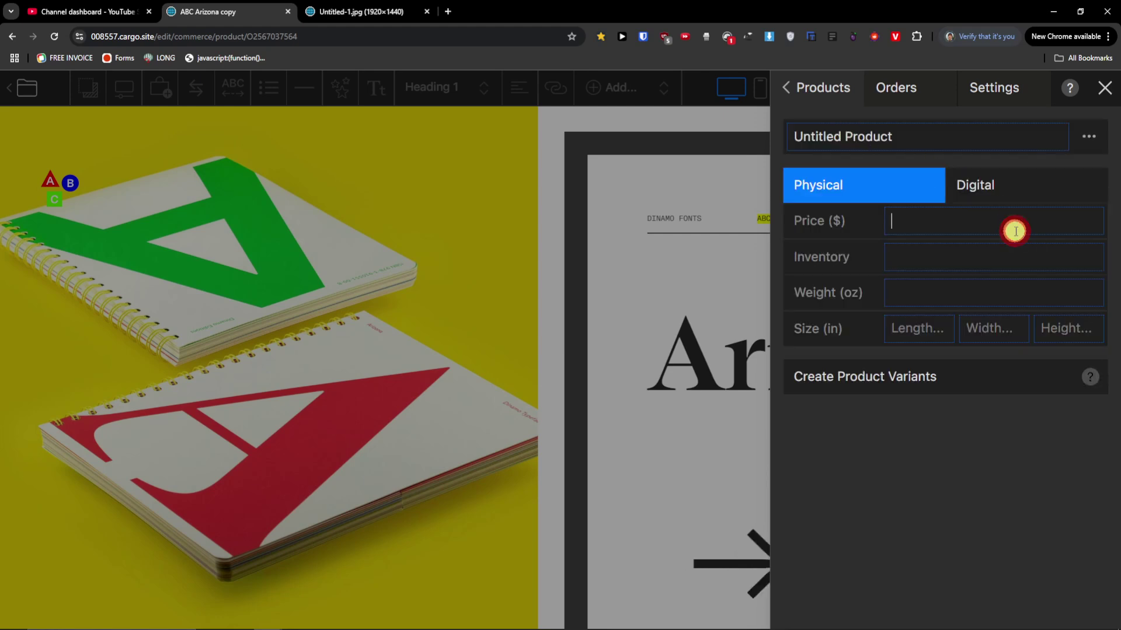
click(924, 140)
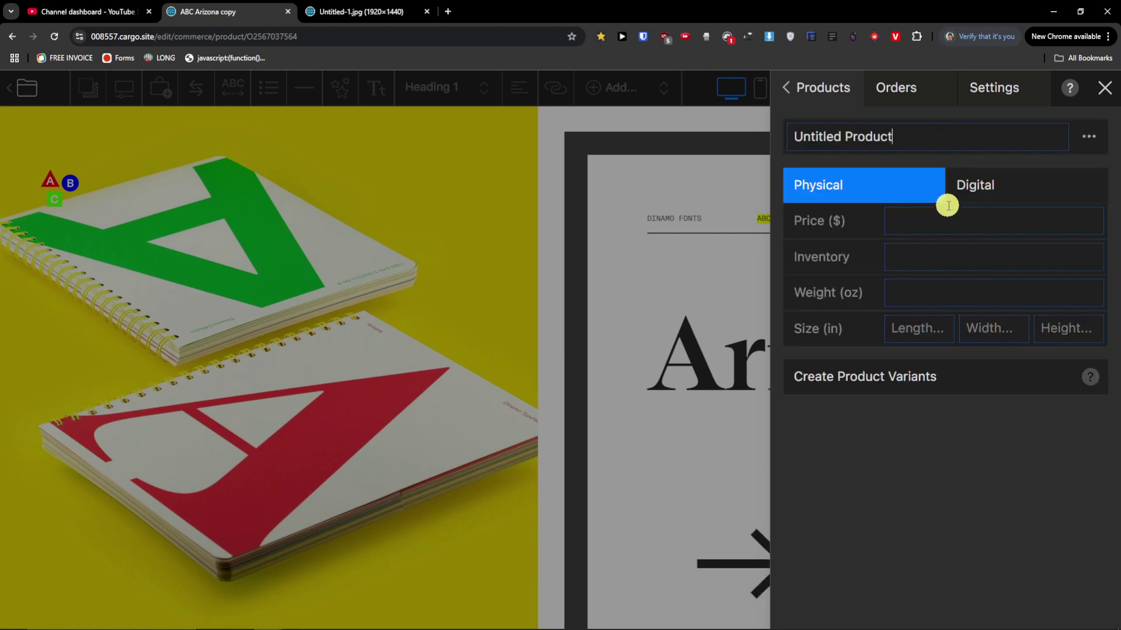
key(ctrl+a)
text(ar)
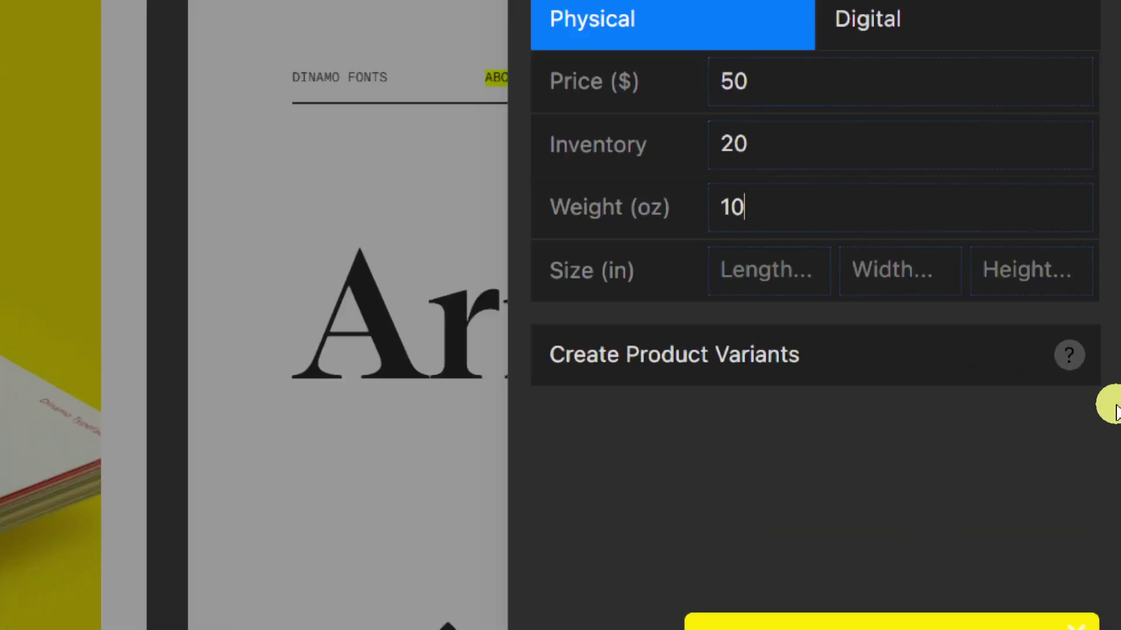
Review the product's color variant attributes without generating variants, and save the product
click(1014, 376)
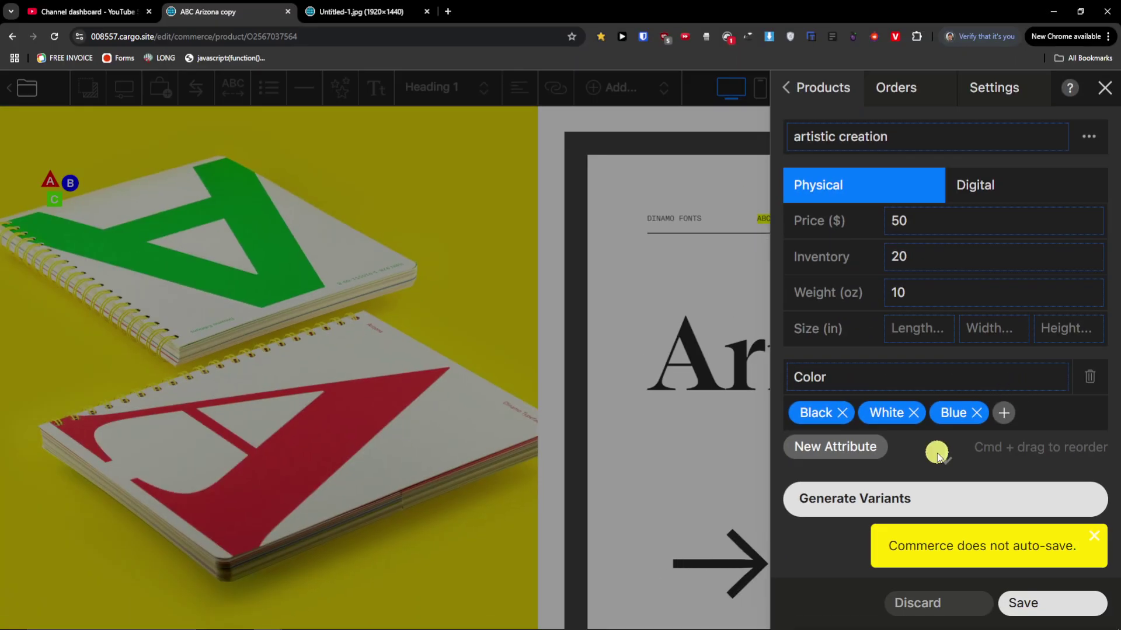
scroll(753, 514, down, 1)
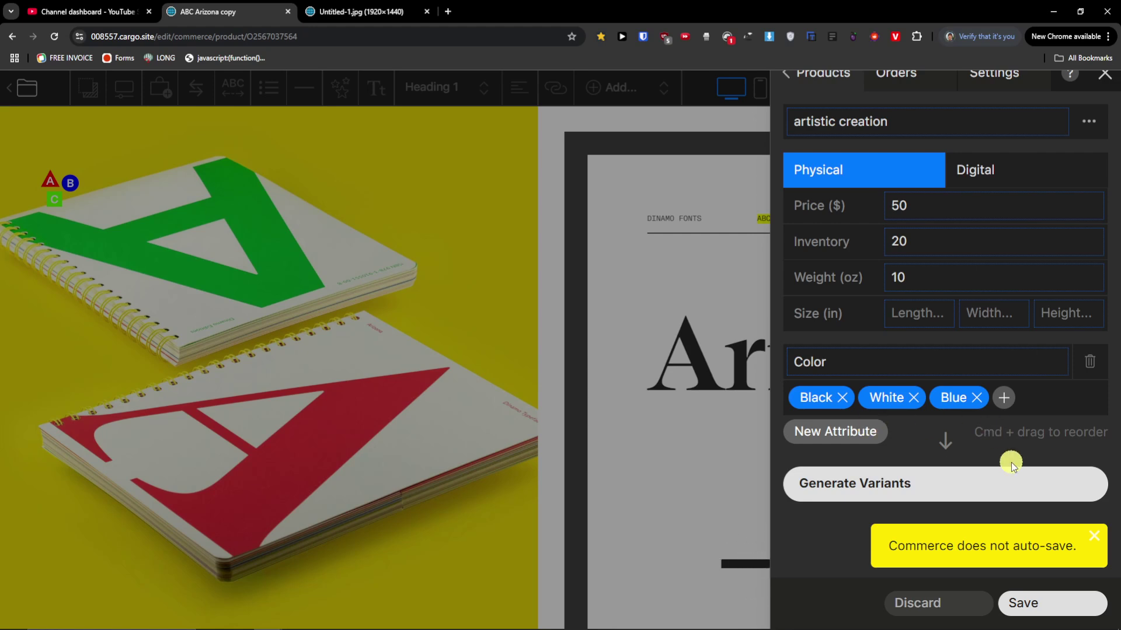
scroll(1007, 483, up, 1)
click(1038, 601)
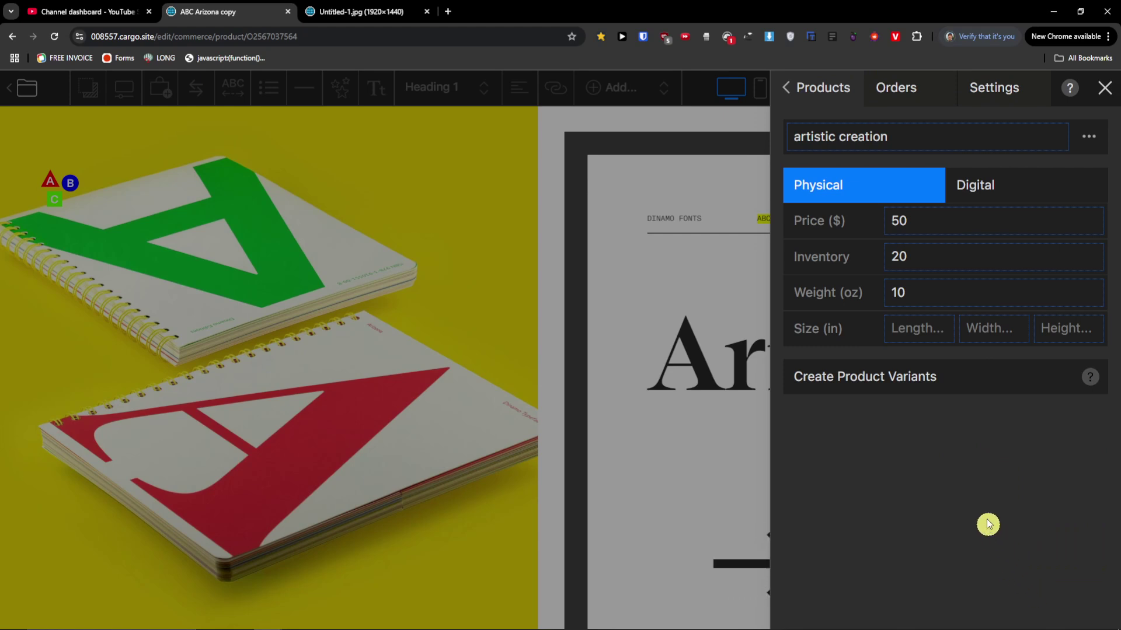
Look over the saved artistic creation product in the product list and view the store's orders
click(879, 94)
click(820, 93)
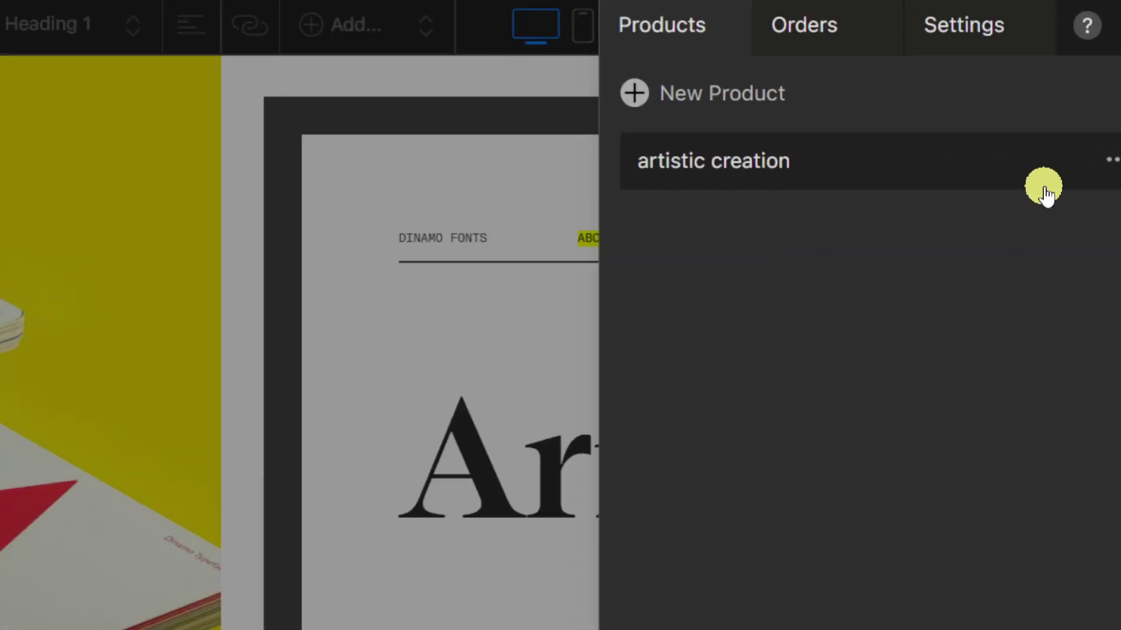
click(1087, 171)
click(837, 167)
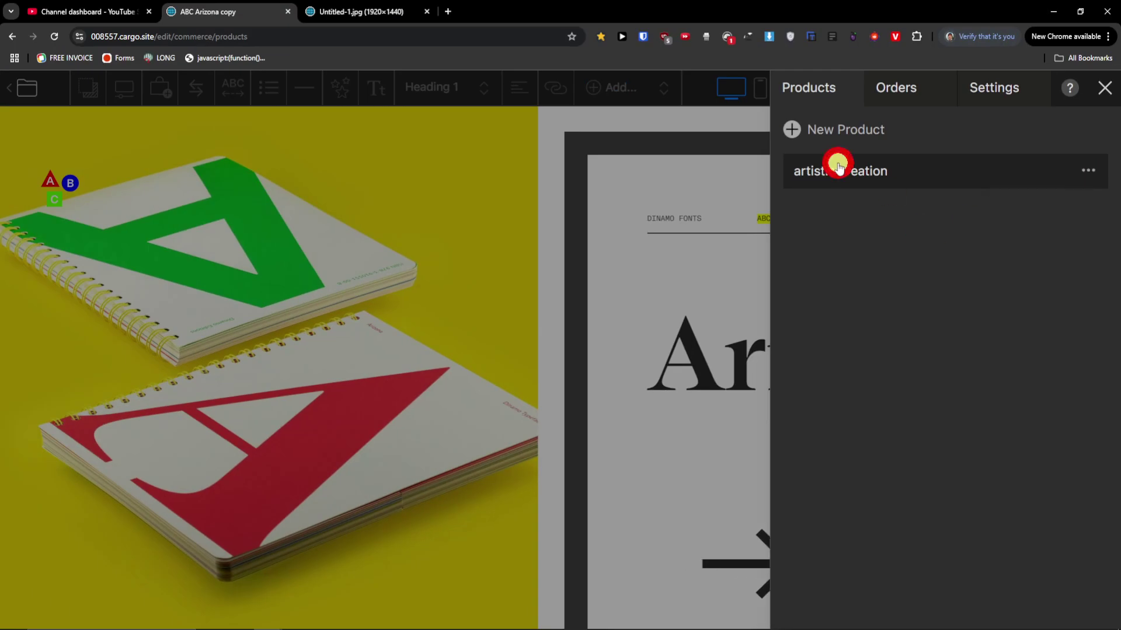
click(795, 93)
click(915, 99)
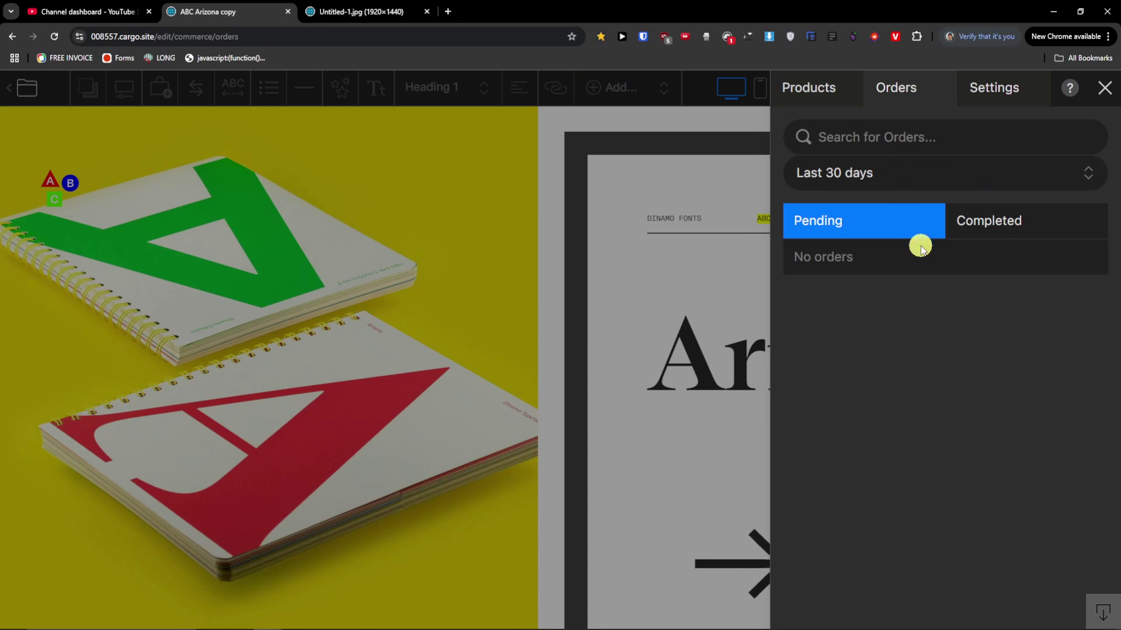
Examine the shop Information fields and the Payment Providers in the commerce settings
click(993, 86)
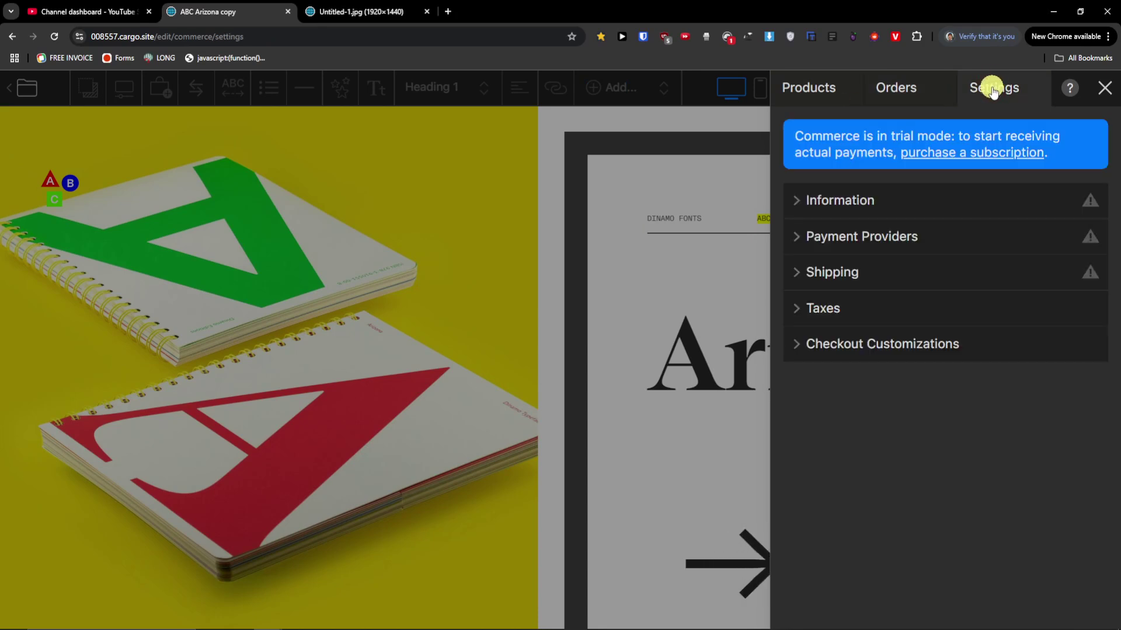
click(815, 204)
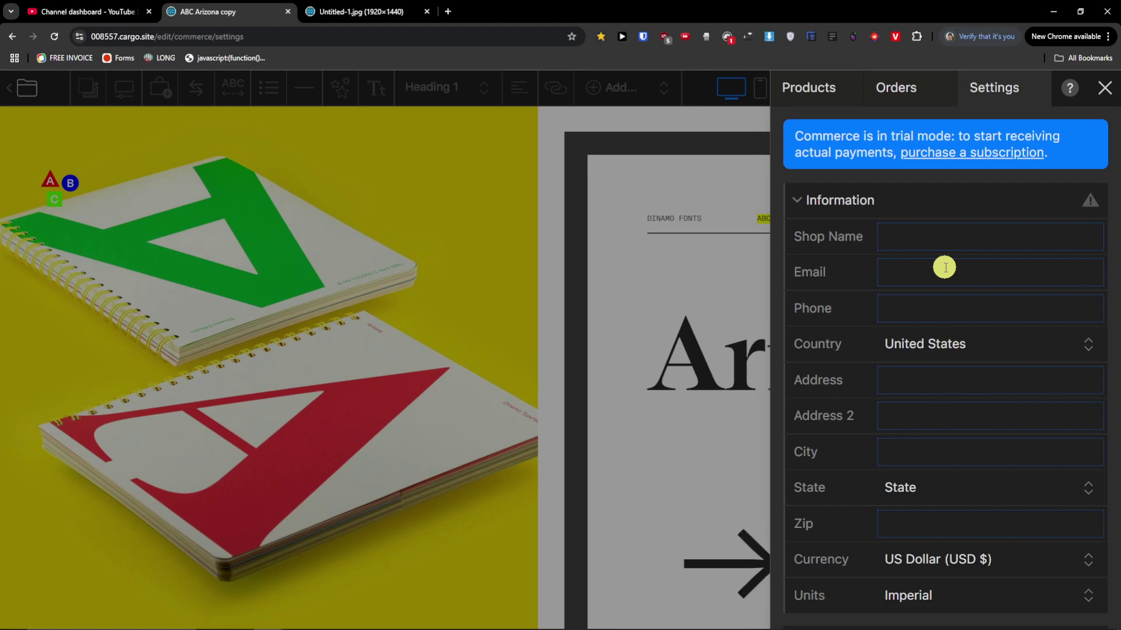
scroll(965, 290, down, 4)
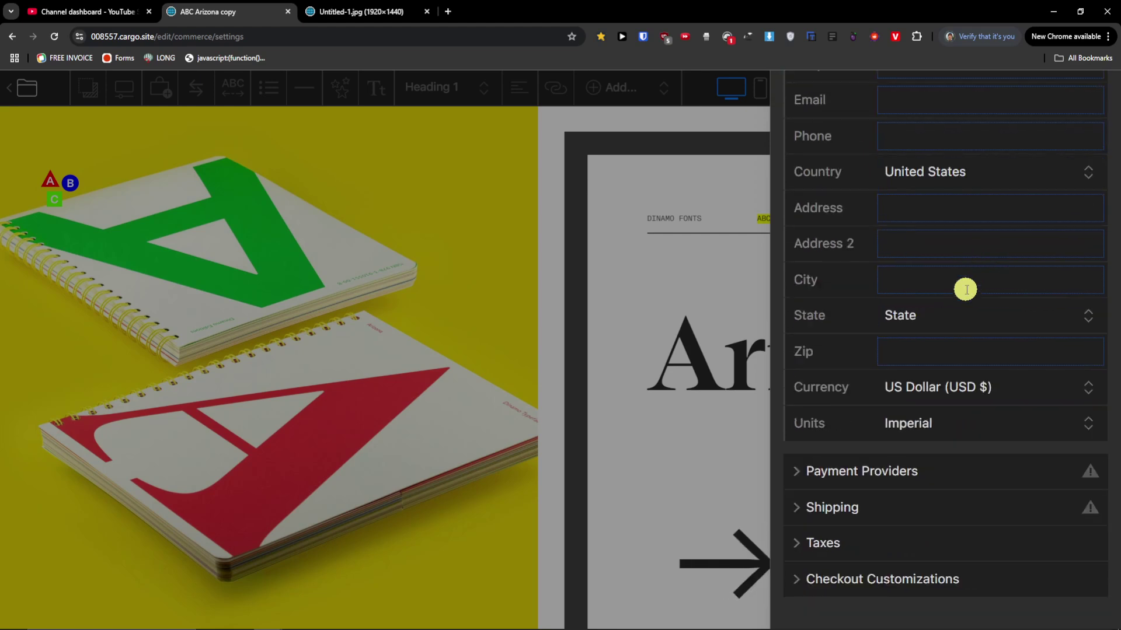
click(810, 426)
scroll(829, 426, down, 2)
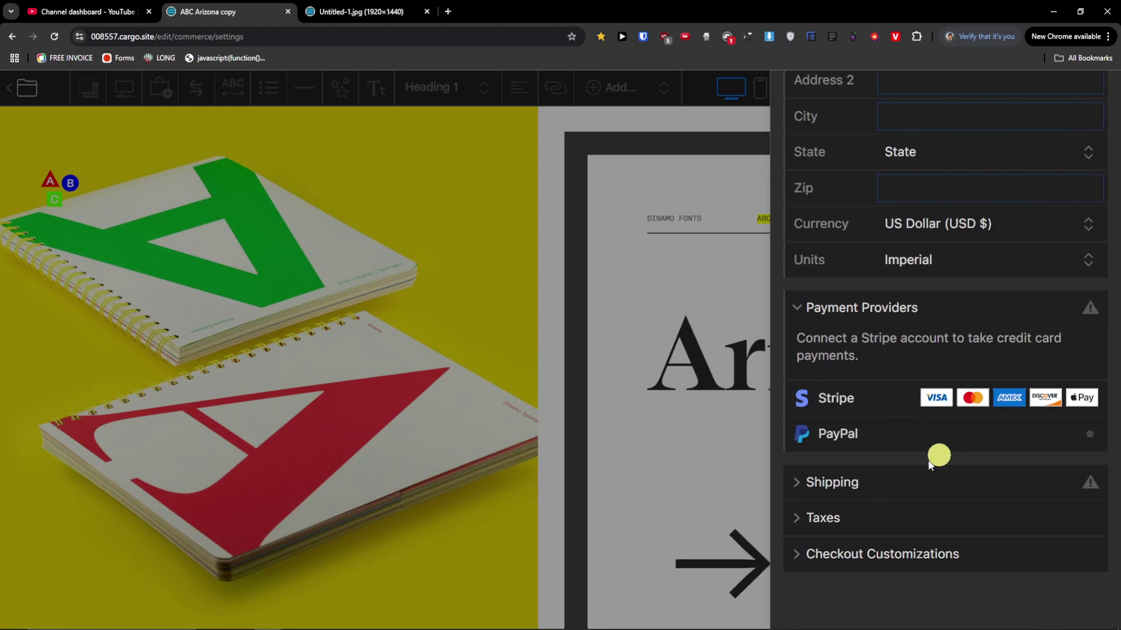
Examine the Shipping, Taxes and Checkout Customizations settings of the shop and leave the Commerce area
click(812, 478)
scroll(913, 430, down, 1)
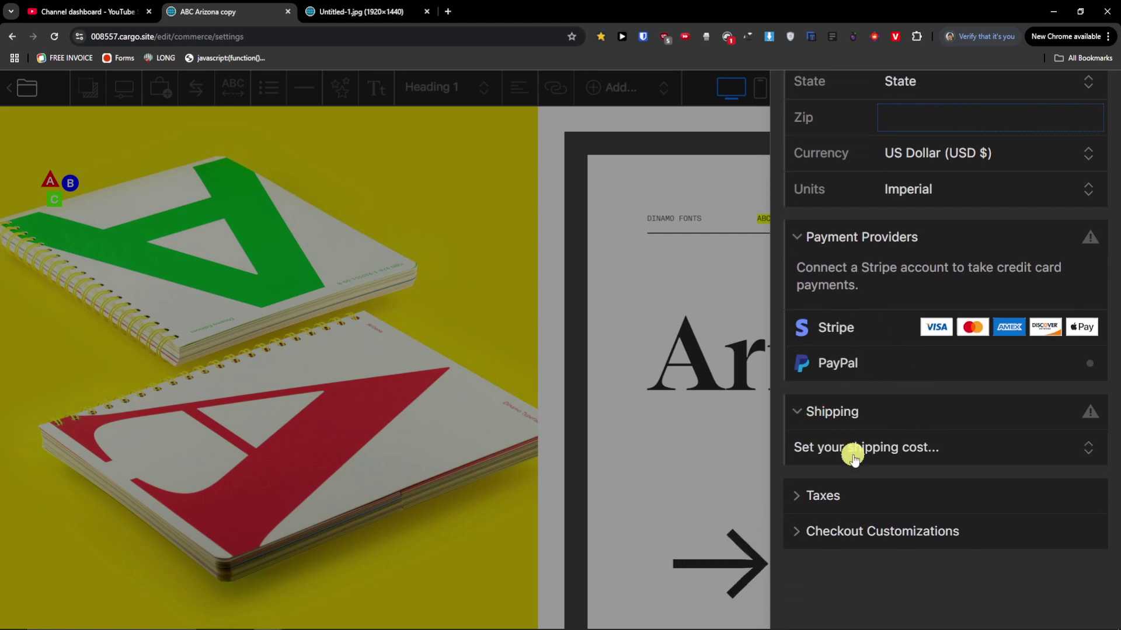
click(818, 493)
scroll(880, 483, down, 1)
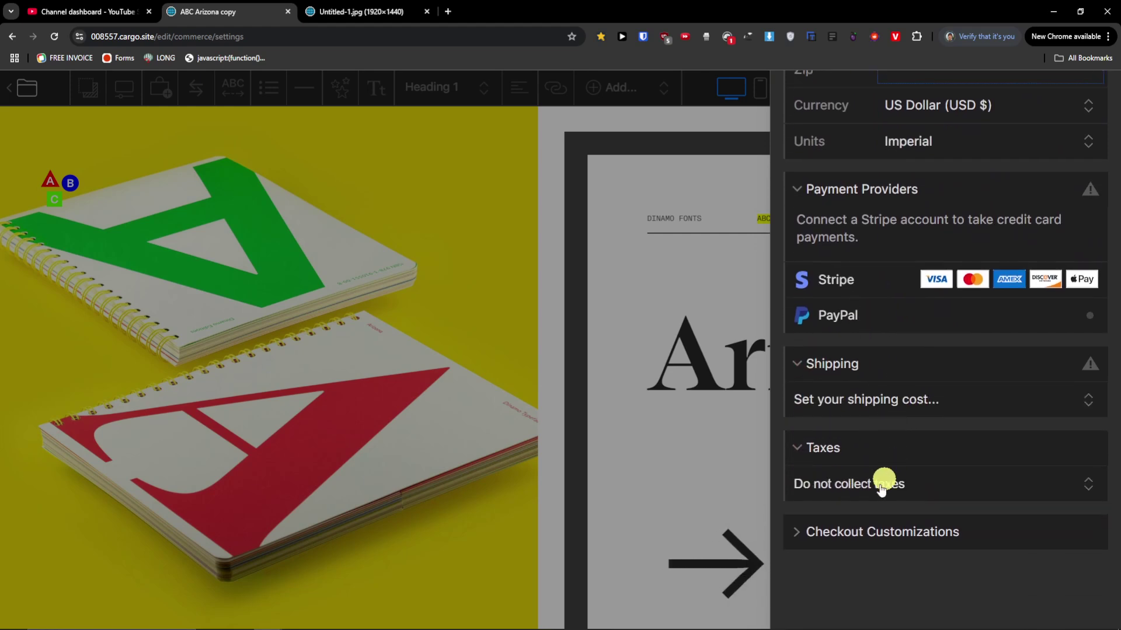
click(813, 531)
scroll(875, 472, down, 2)
scroll(876, 470, down, 2)
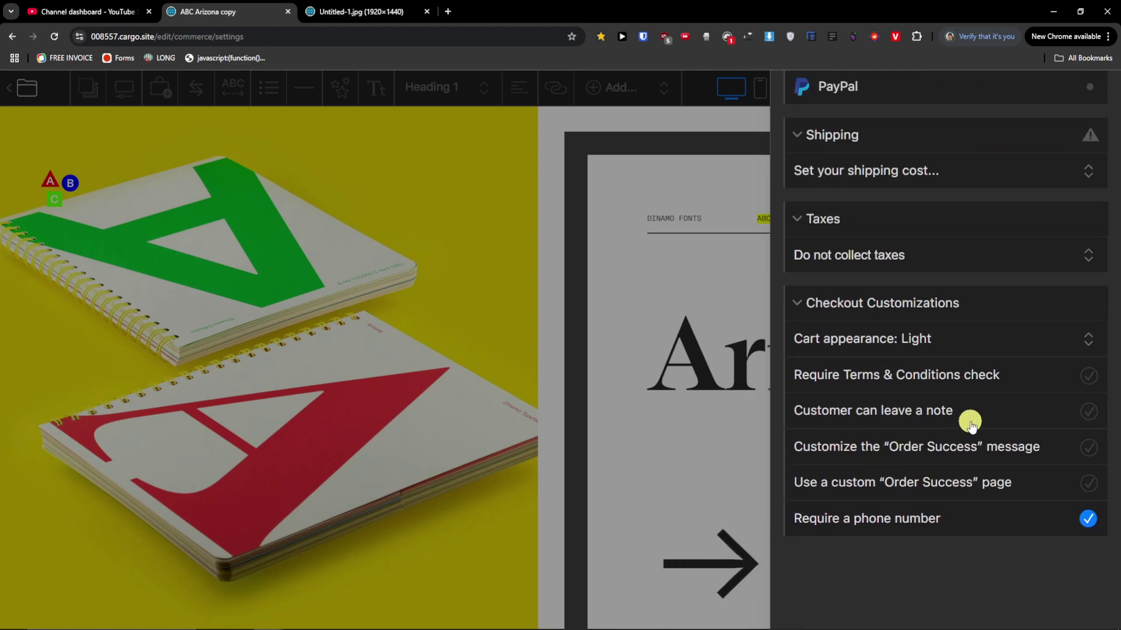
scroll(1038, 394, up, 10)
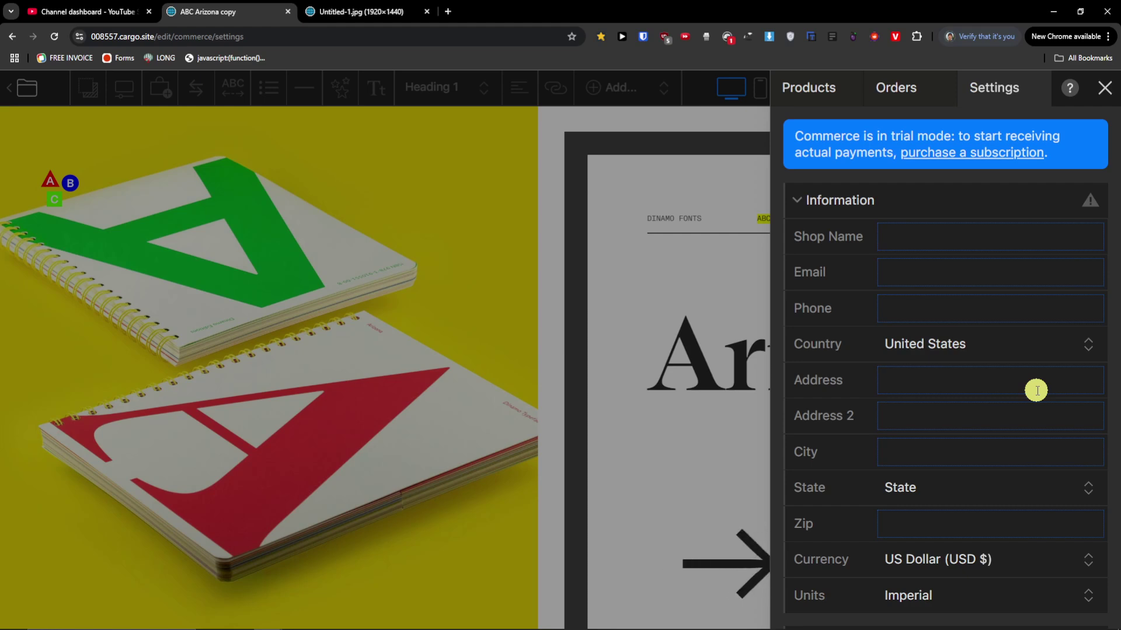
click(1105, 87)
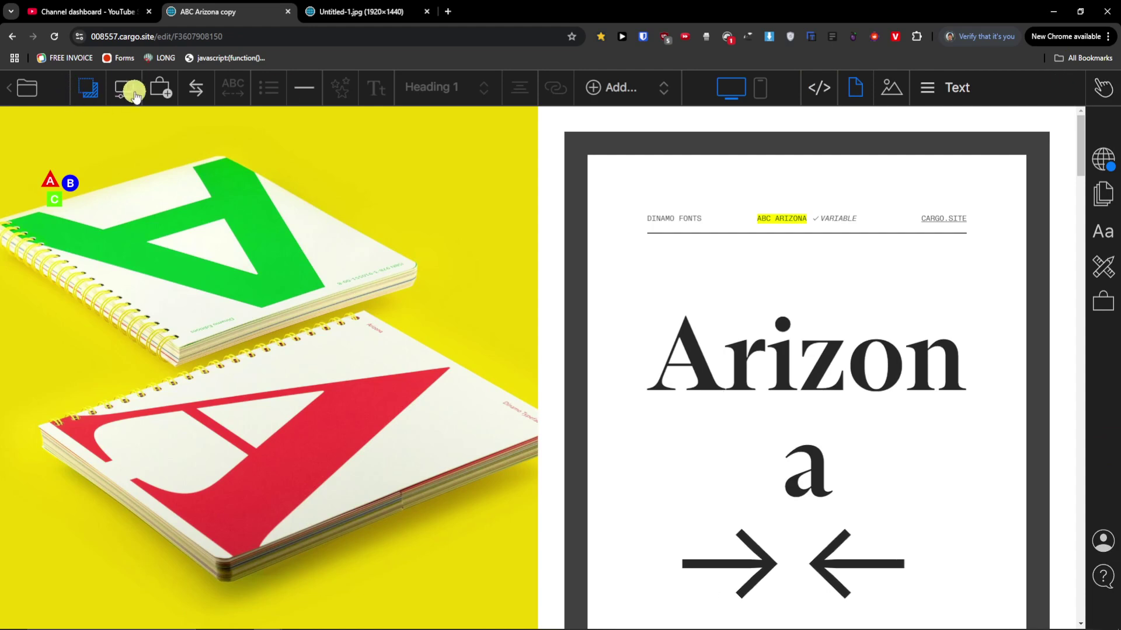
Insert the artistic creation product into the Arizona heading on the Text page
click(1103, 302)
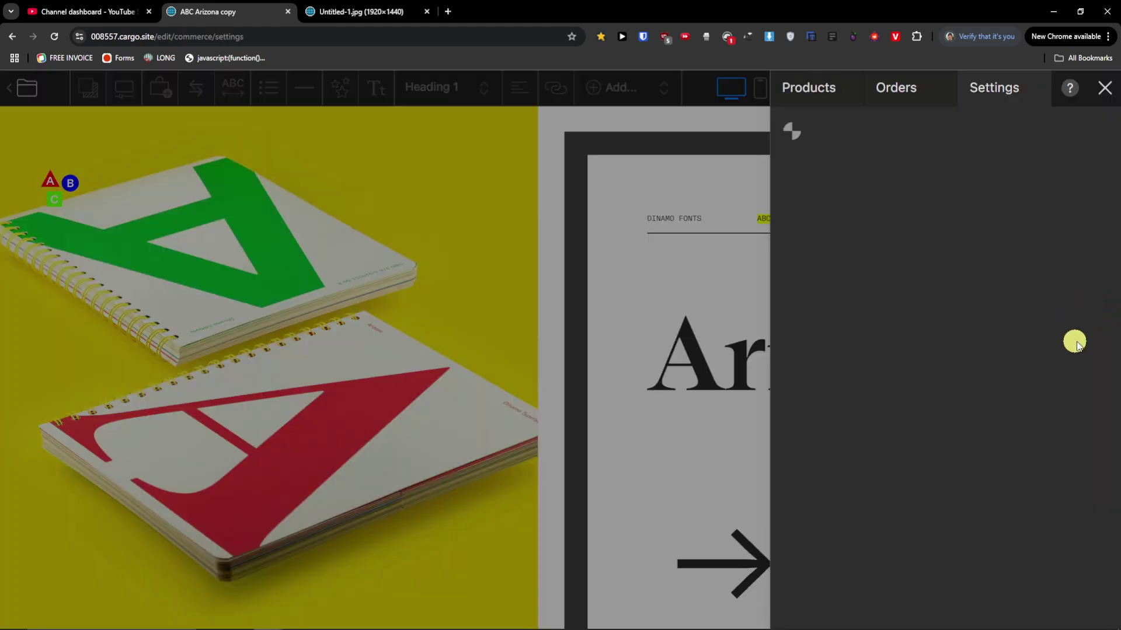
click(795, 96)
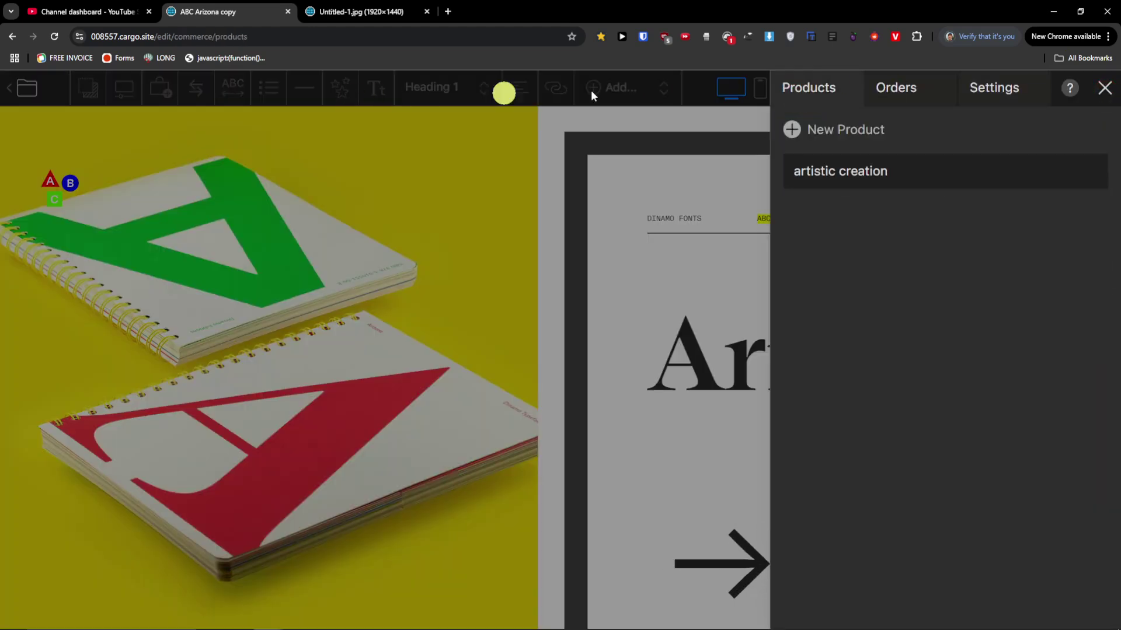
click(1104, 88)
click(159, 88)
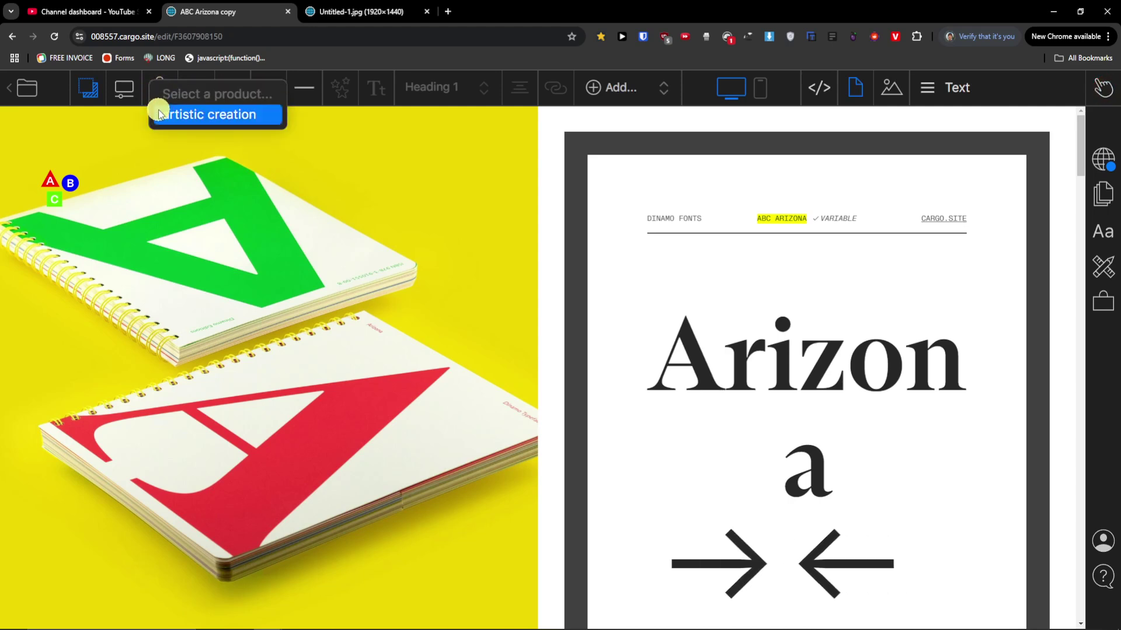
click(161, 114)
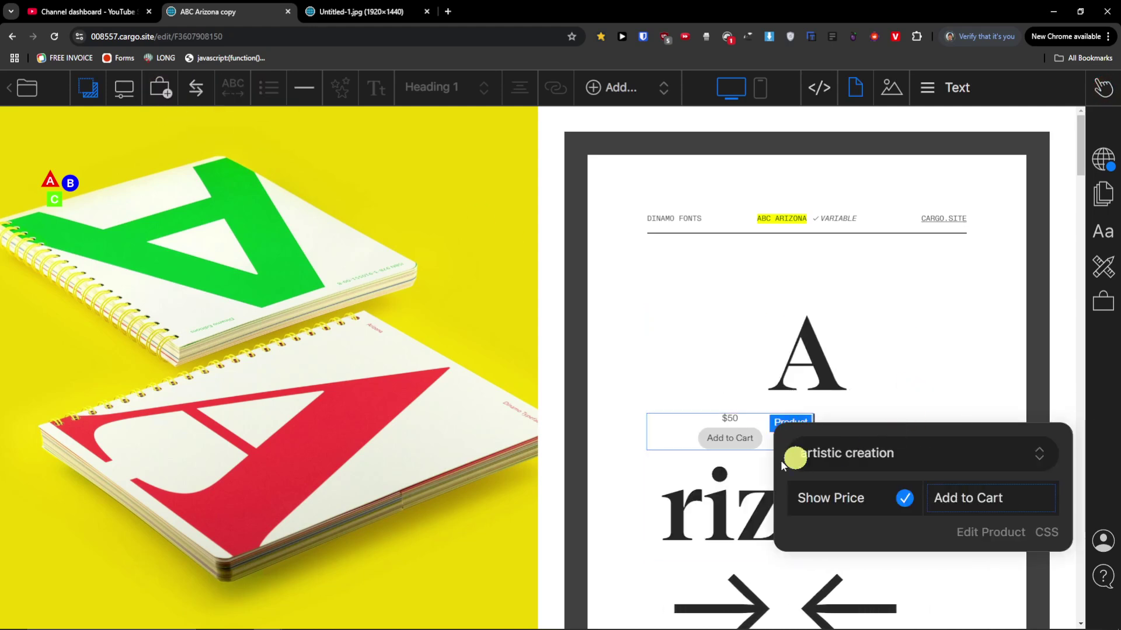
click(601, 389)
Try to open the Untitled Page from the site's page list and reload the editor
click(955, 94)
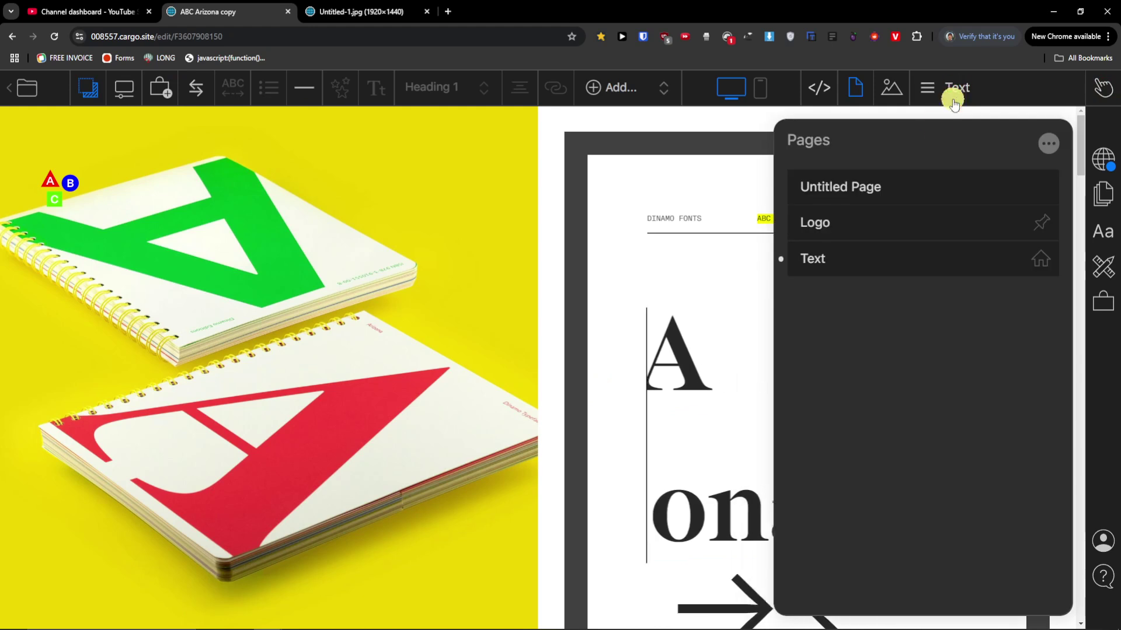
click(878, 195)
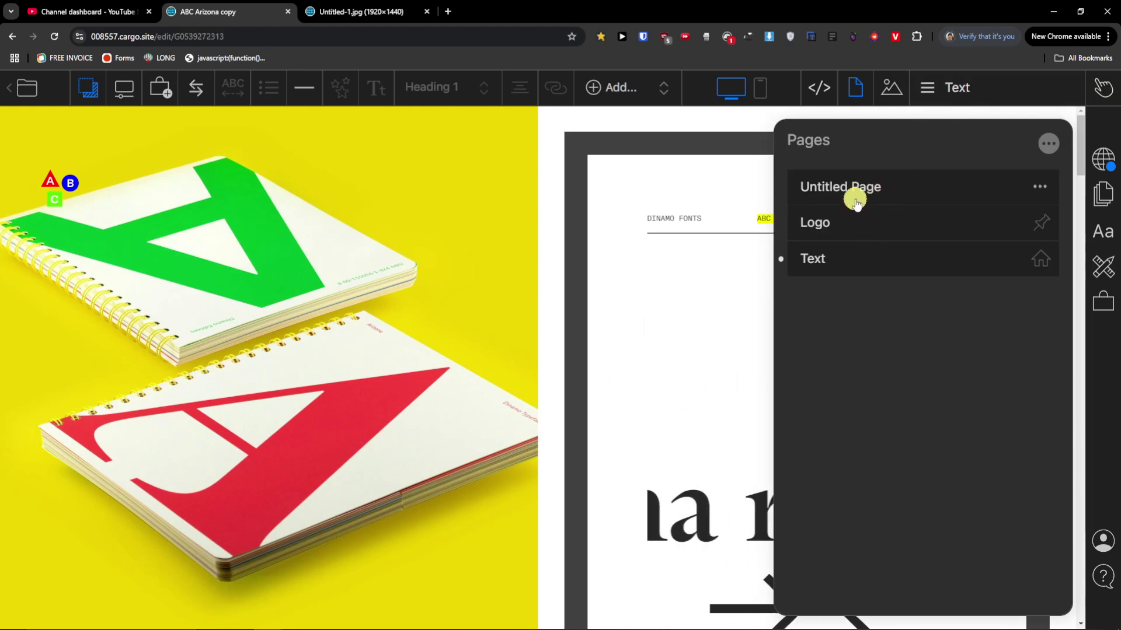
click(39, 33)
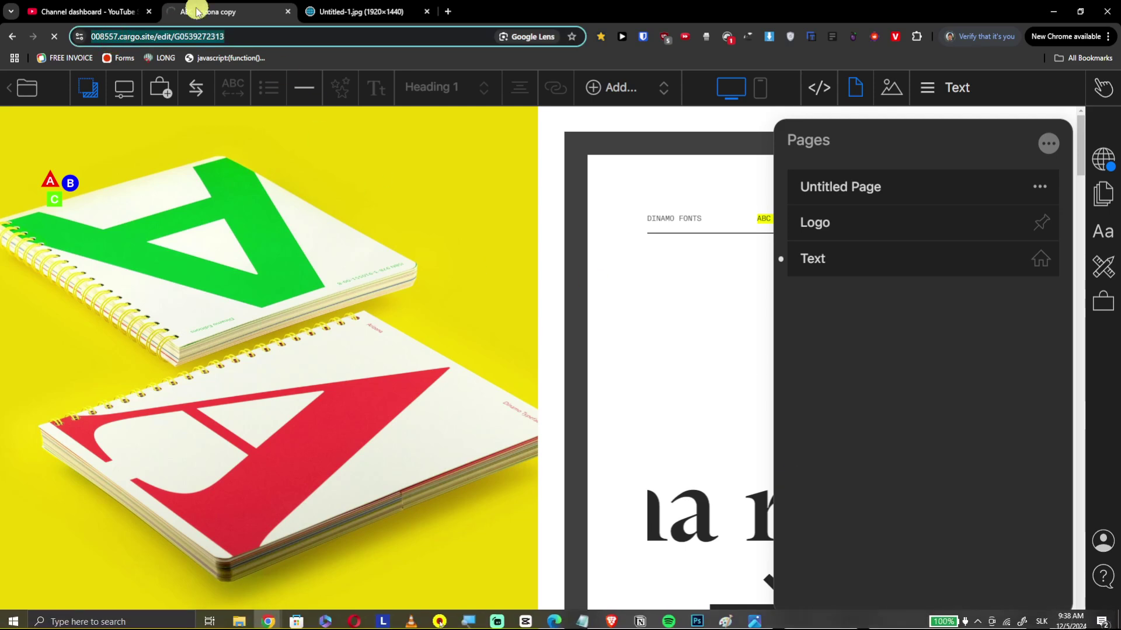
click(600, 181)
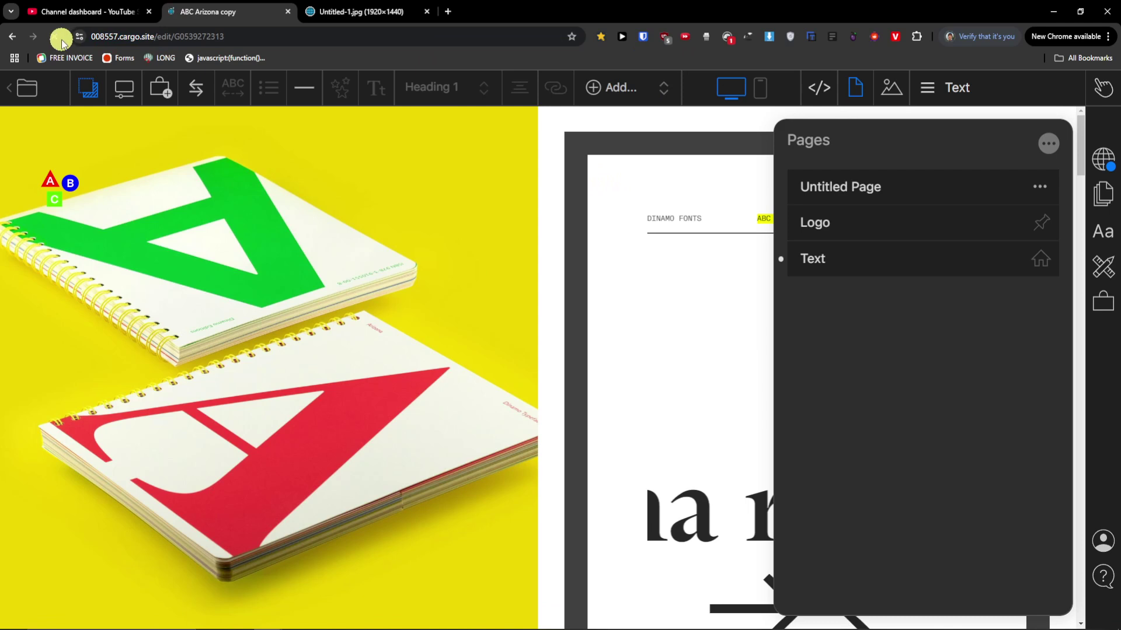
Load the Cargo dashboard in a new browser tab and open the ABC Arizona copy site for editing
click(448, 11)
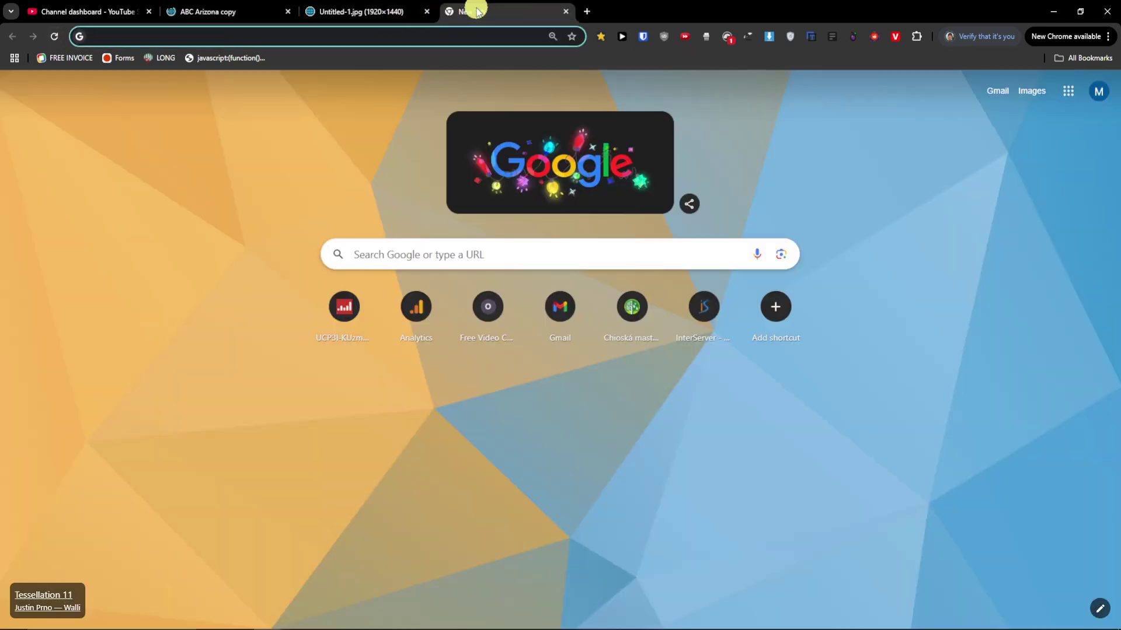
text(cargosite)
key(Return)
click(154, 251)
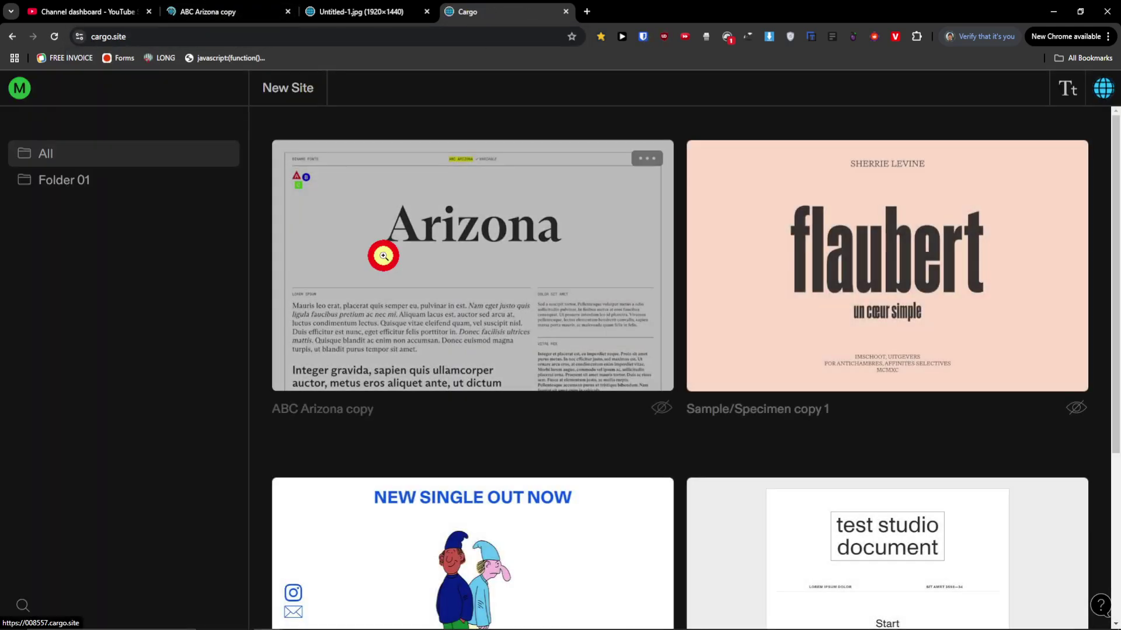
click(382, 256)
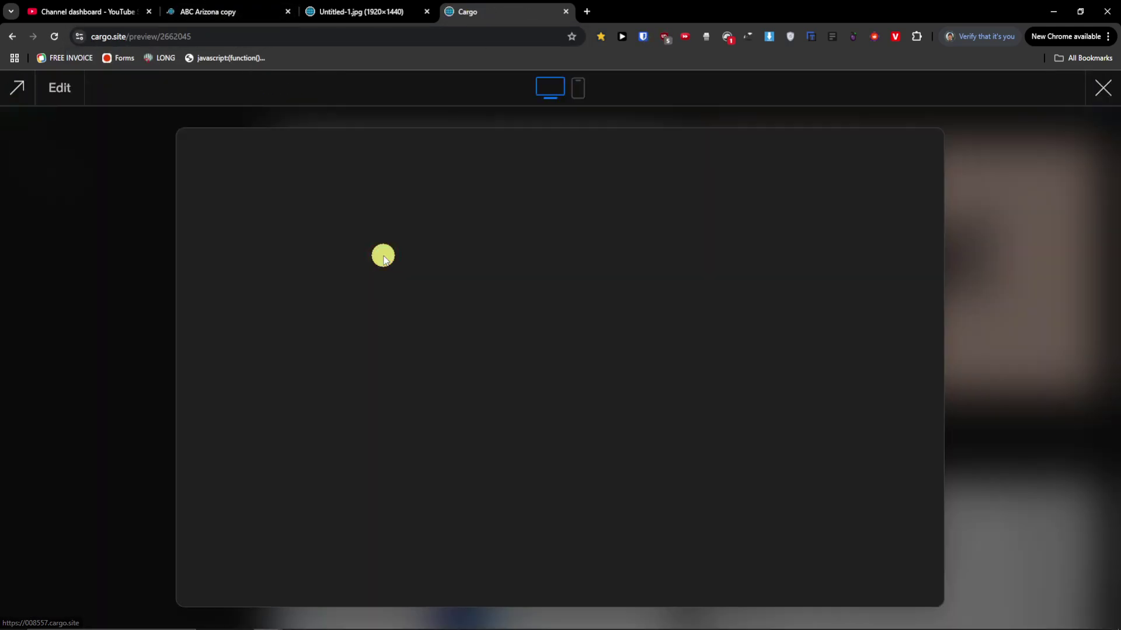
click(61, 91)
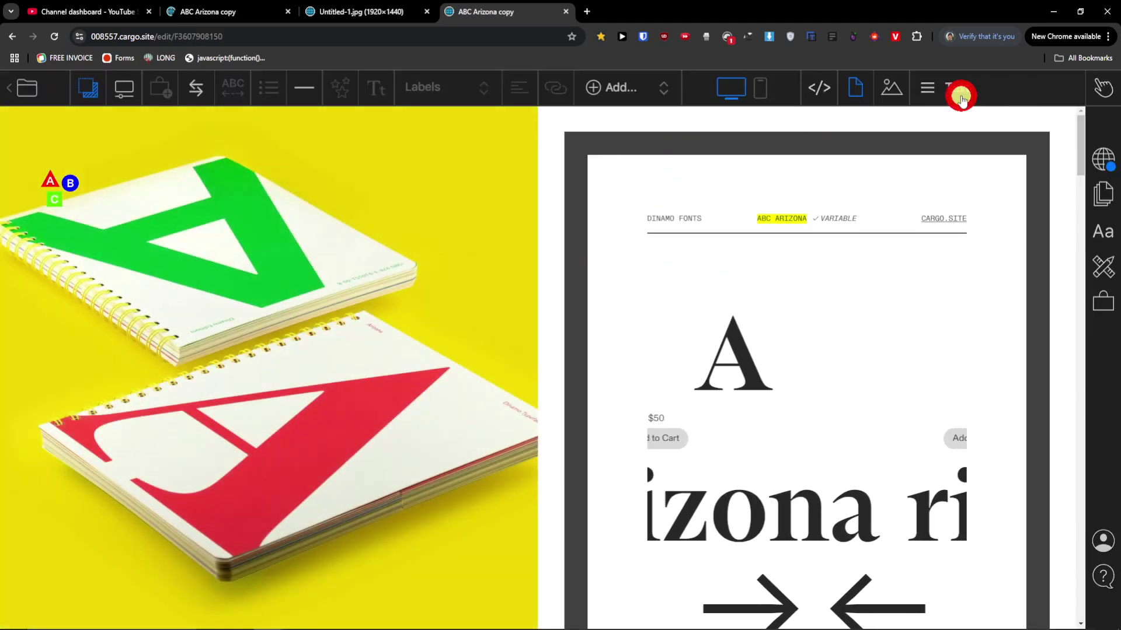
Open the Untitled Page and insert the artistic creation product below the Play audio player
click(961, 87)
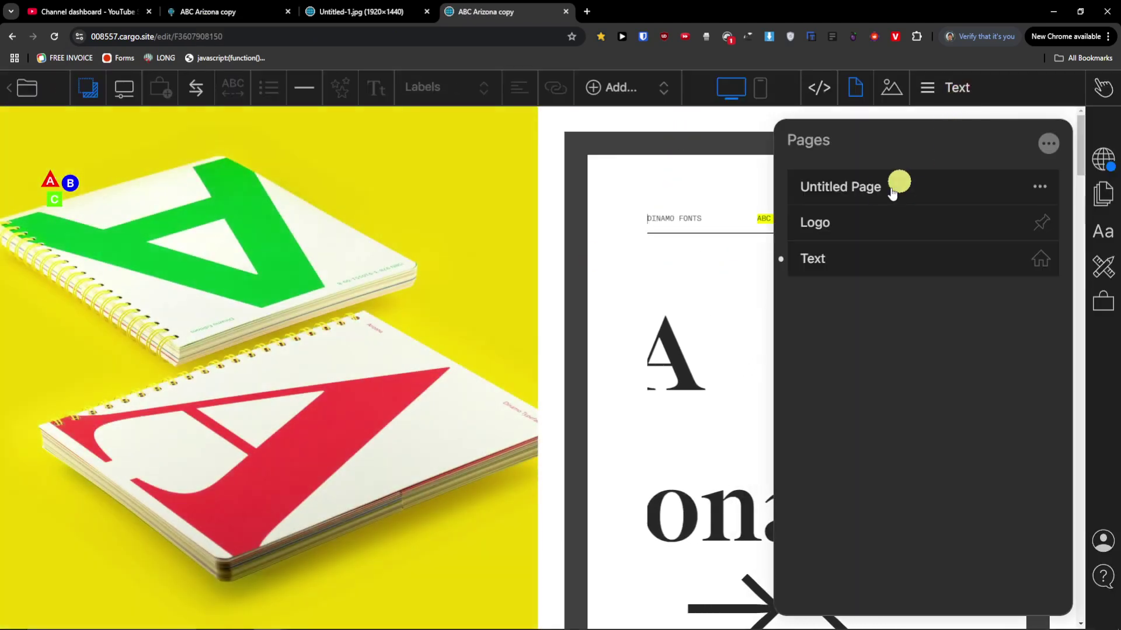
click(892, 192)
click(595, 344)
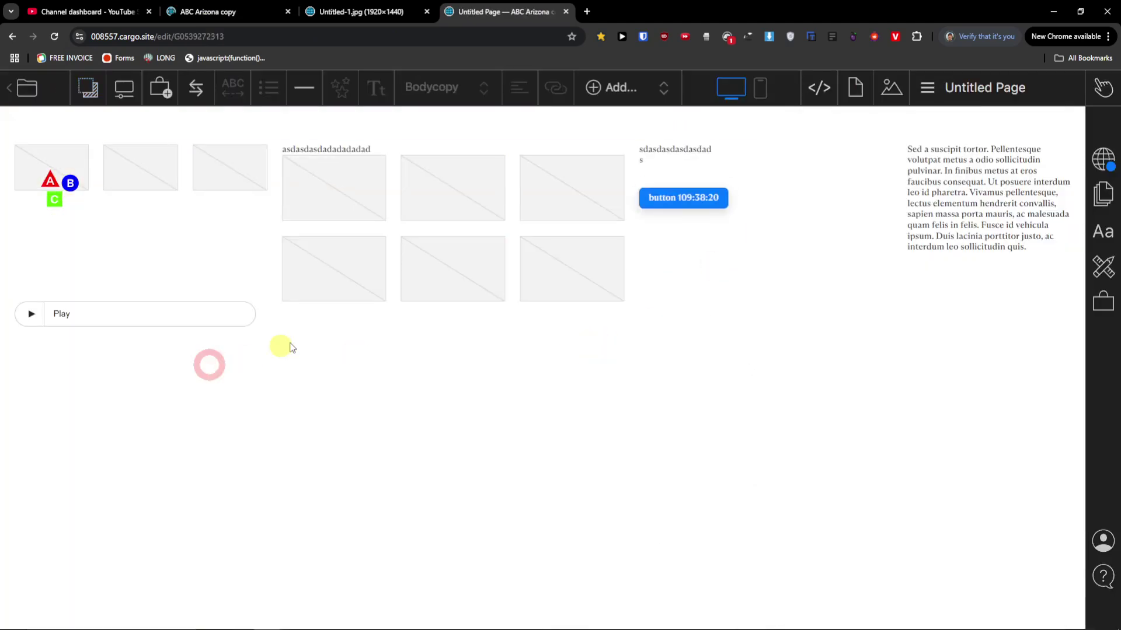
click(153, 90)
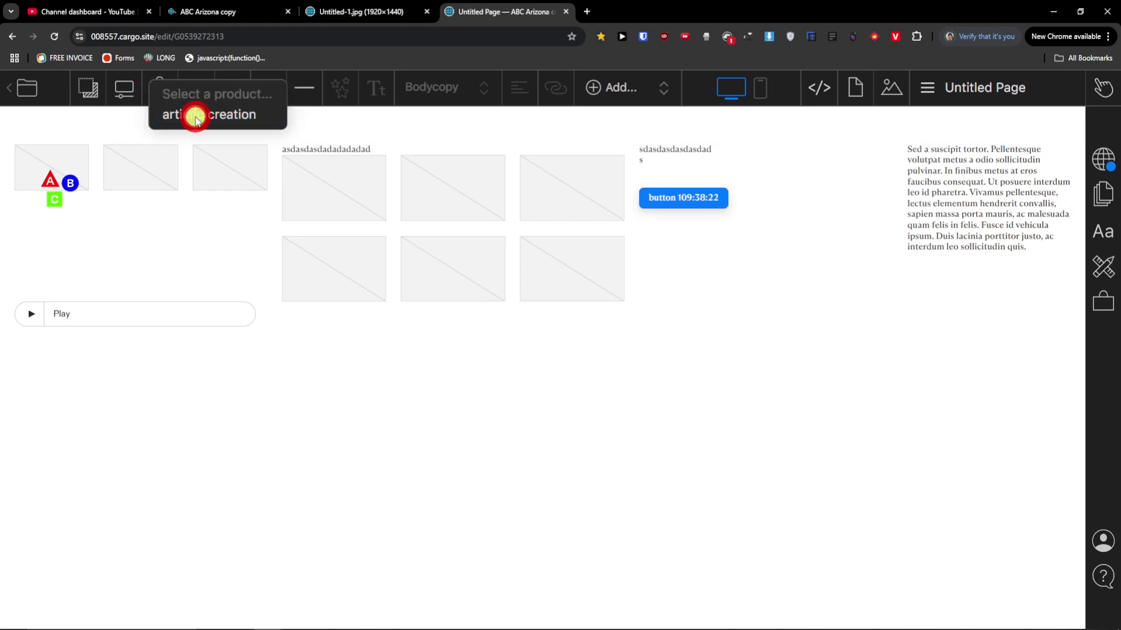
click(195, 116)
click(134, 421)
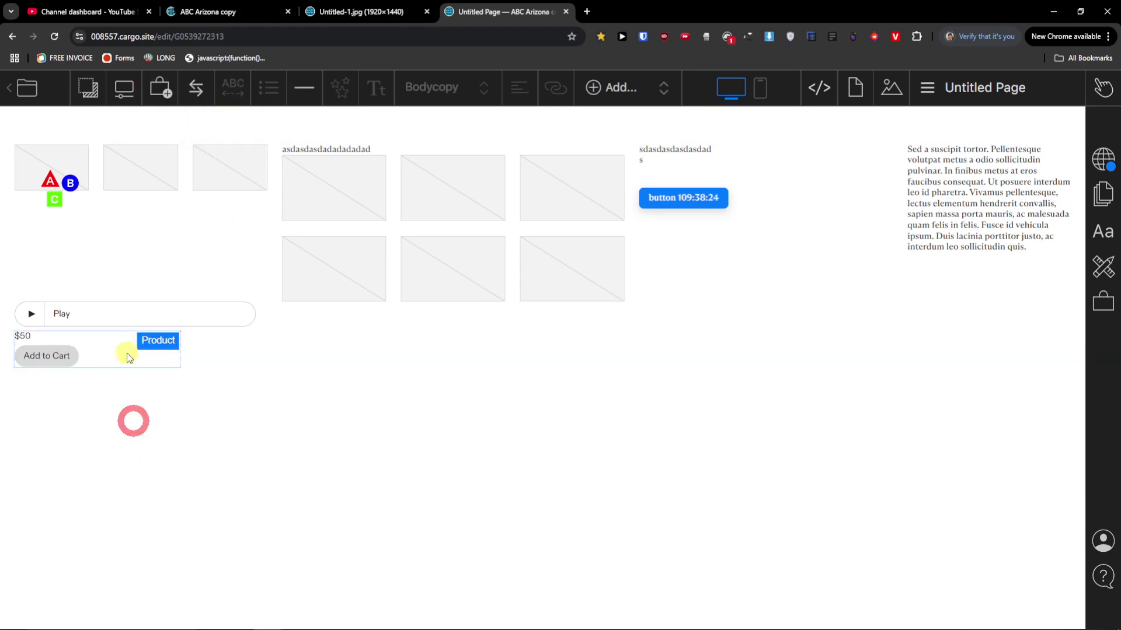
double_click(88, 350)
drag(103, 346, 138, 351)
click(362, 359)
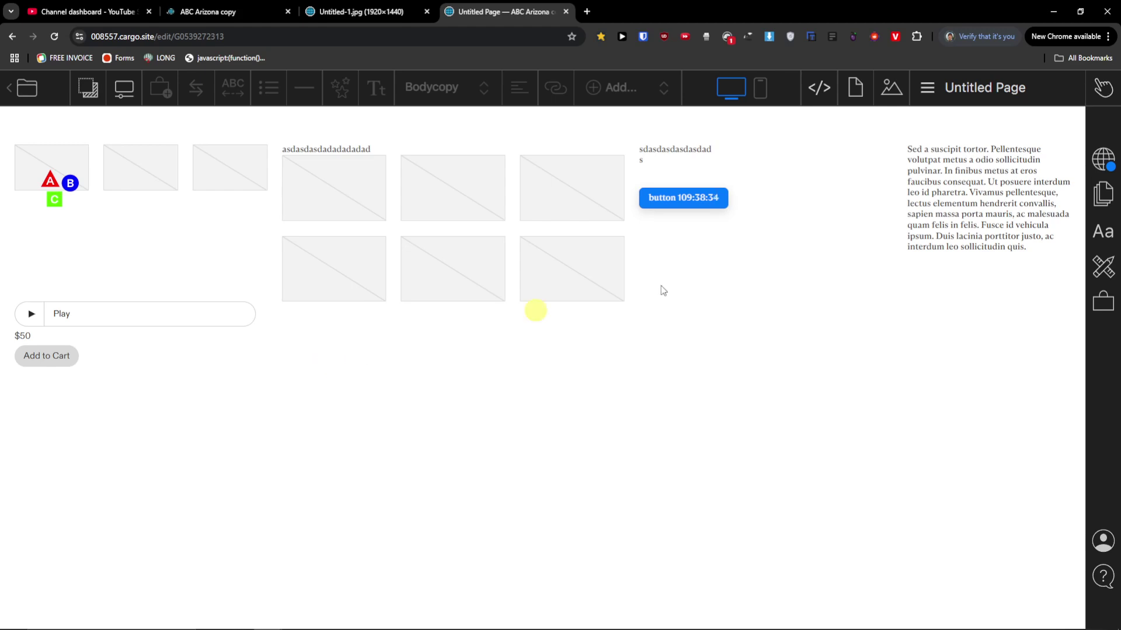
Preview the draft, add the artistic creation product to the cart and test the checkout's customer information form
click(1103, 88)
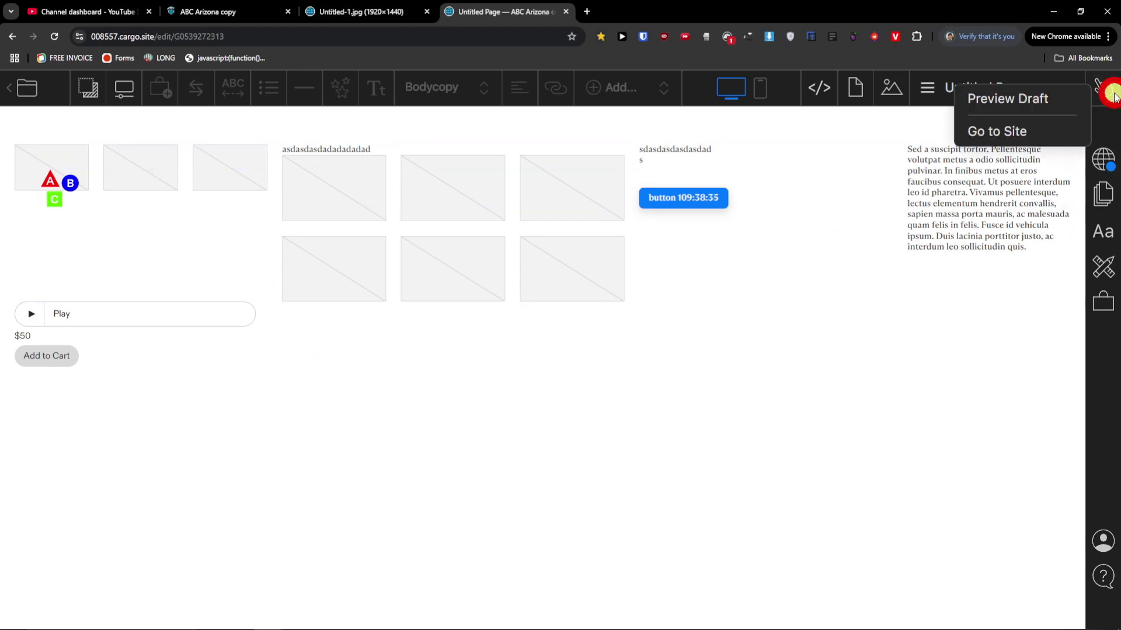
click(1061, 100)
click(34, 323)
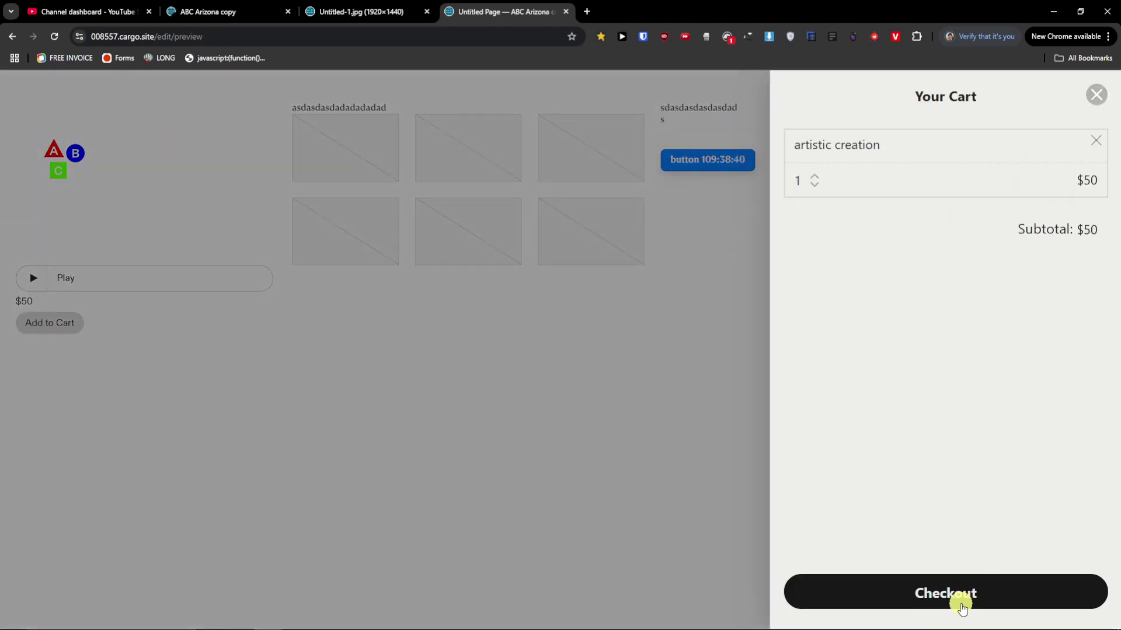
click(962, 607)
click(934, 592)
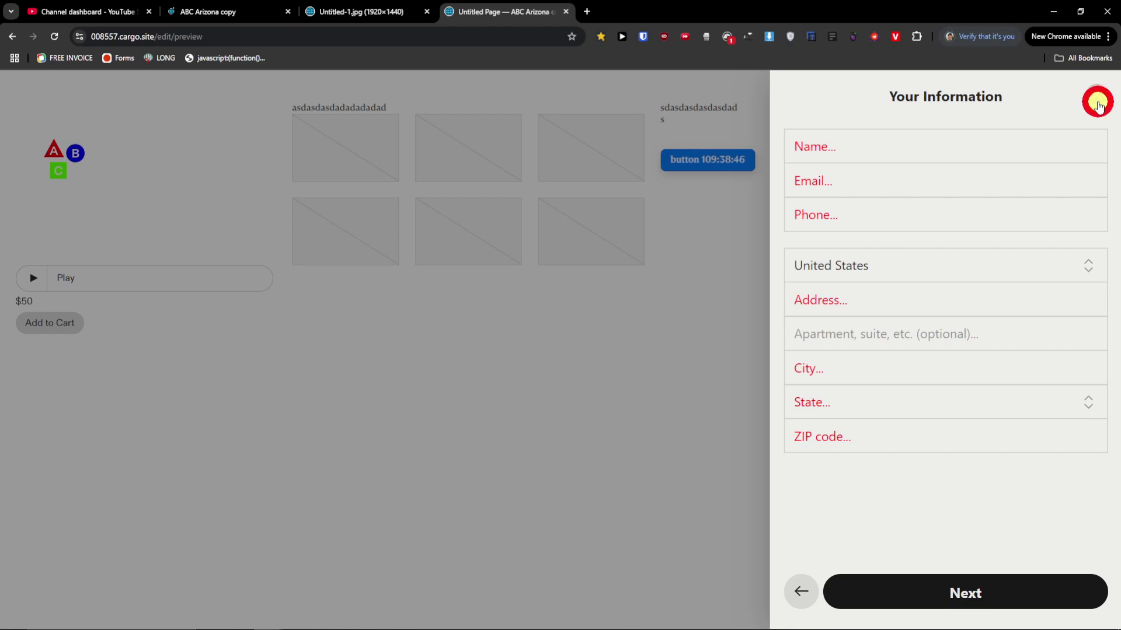
click(1097, 103)
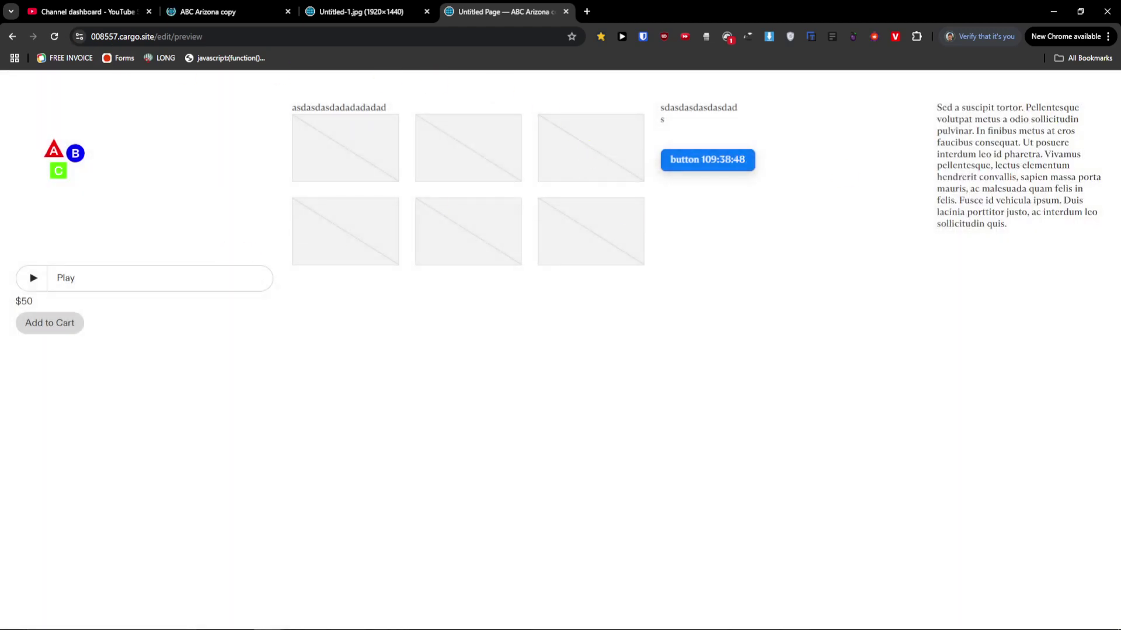
click(10, 36)
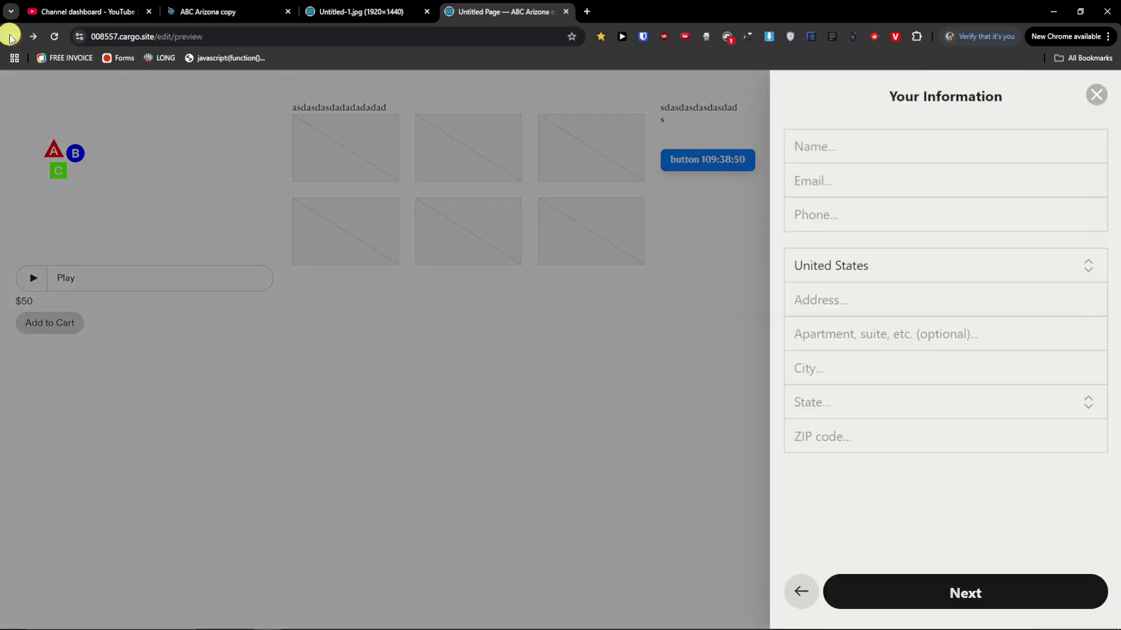